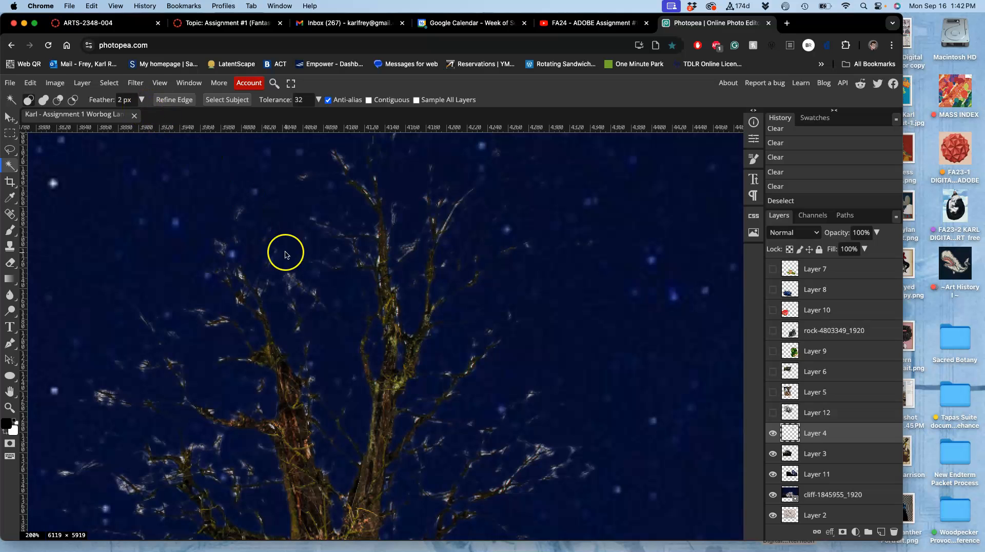
Step: Brighten the midtones of the Layer 4 tree with a Levels adjustment, setting the middle input value to about 1.73
scroll(297, 287, down, 2)
scroll(296, 289, down, 1)
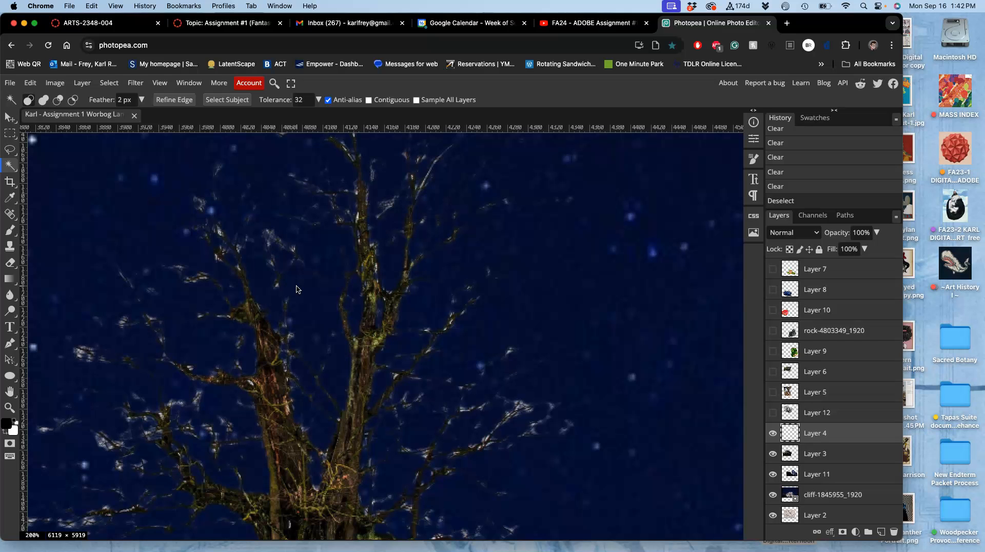
scroll(296, 289, down, 5)
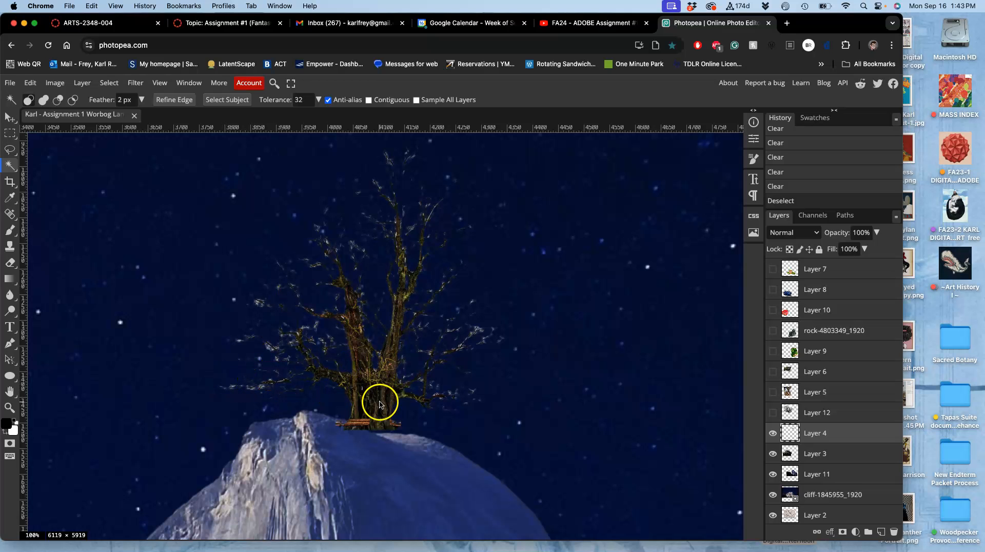
scroll(354, 369, down, 2)
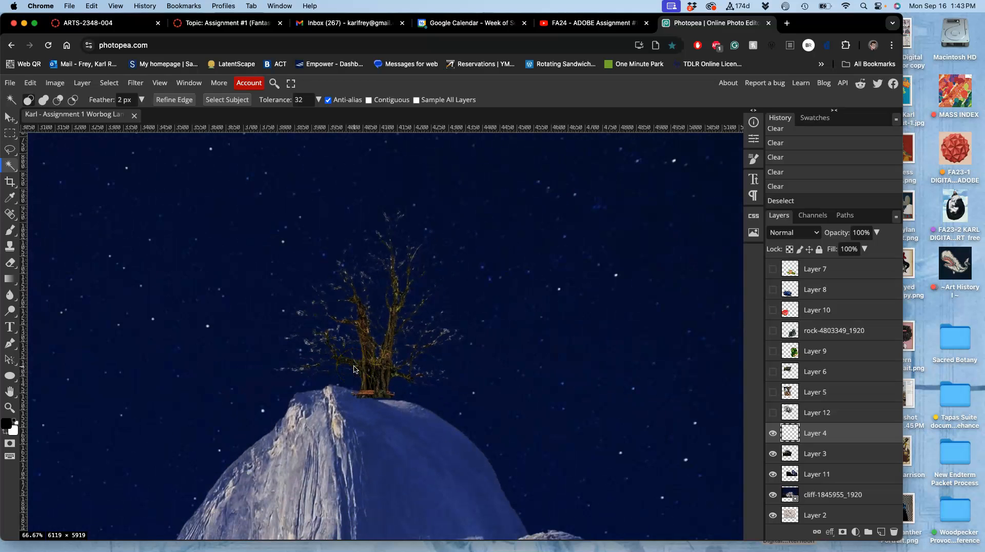
click(55, 84)
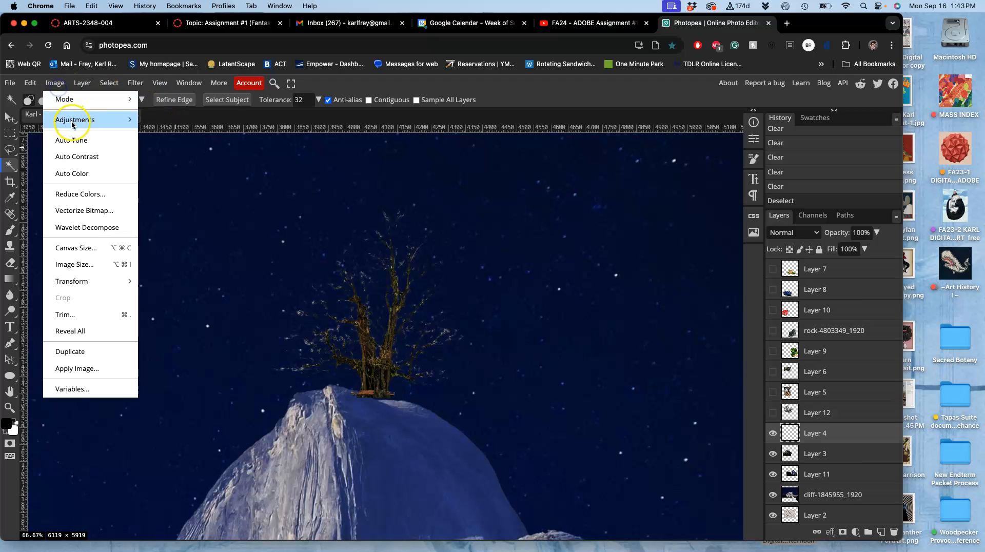
mouse_move(89, 119)
click(173, 135)
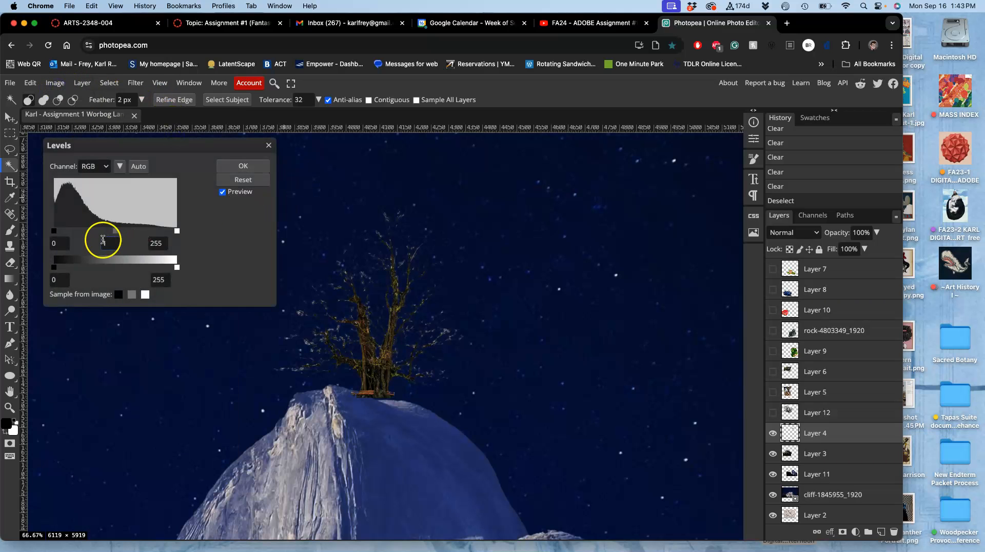
drag(116, 234, 106, 233)
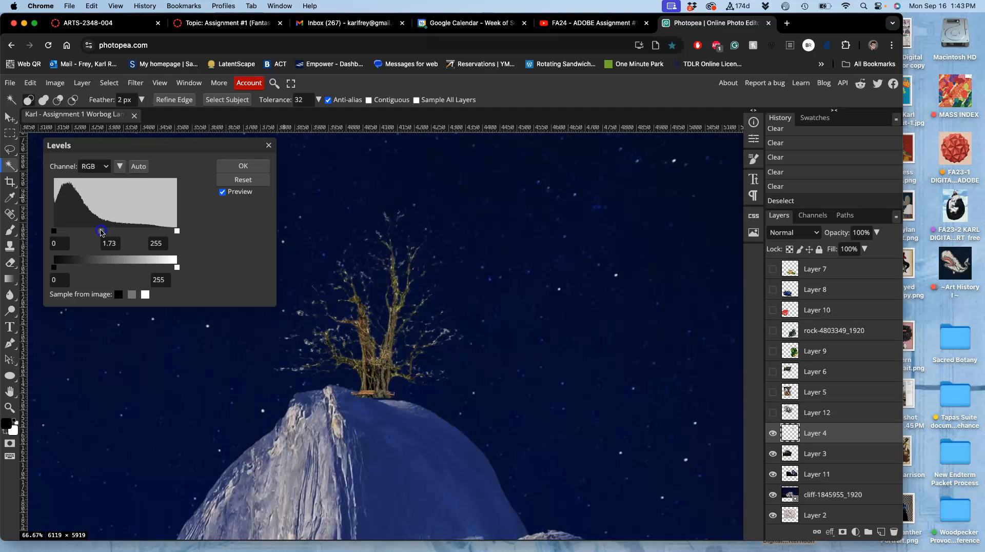
click(237, 167)
Step: Start a Color Balance adjustment on the tree, setting the Midtones to Cyan-Red -18 and Yellow-Blue 26
click(54, 83)
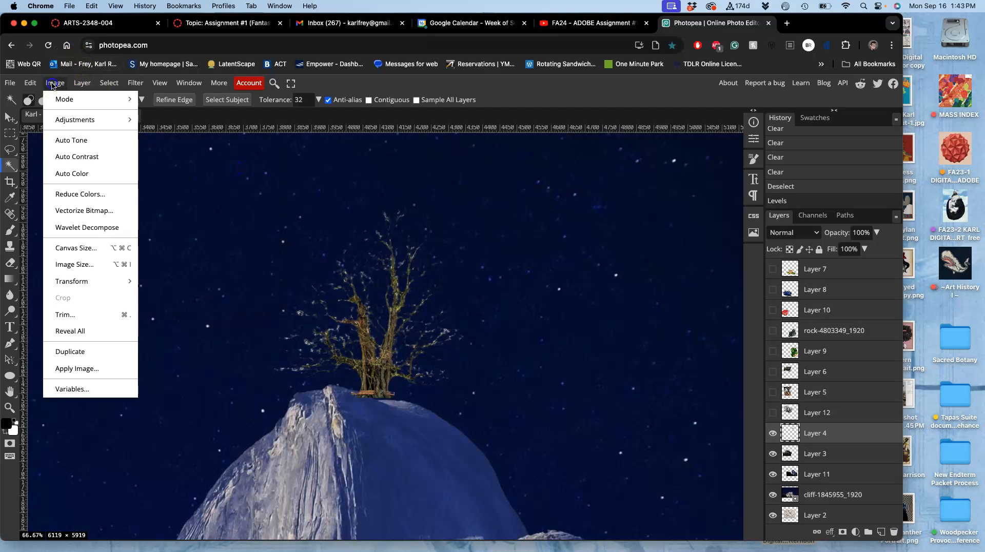
mouse_move(72, 120)
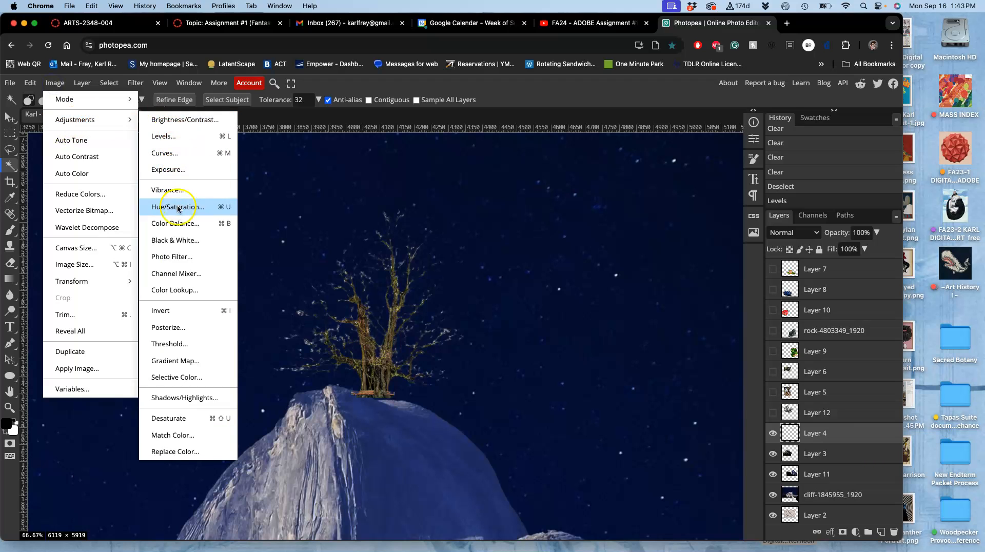
click(176, 223)
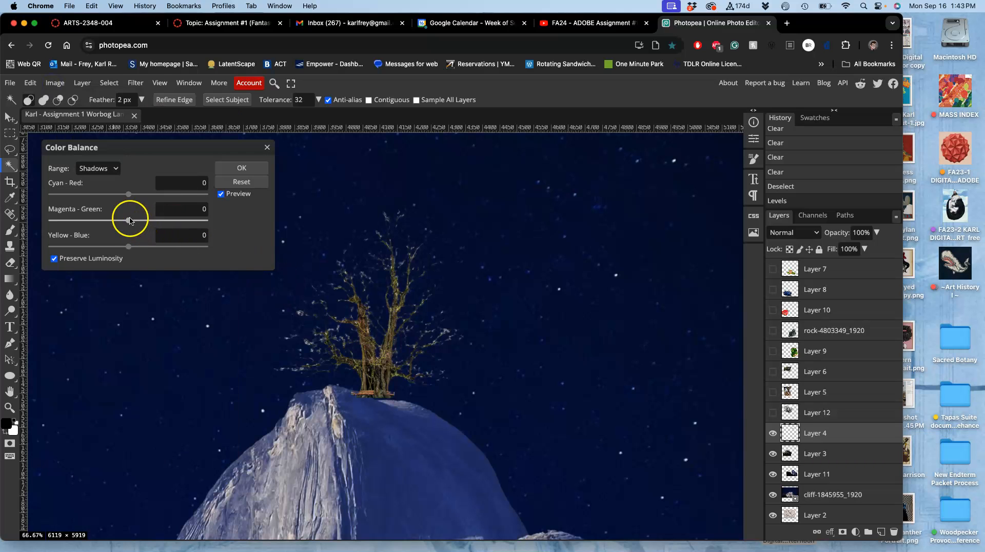
click(129, 248)
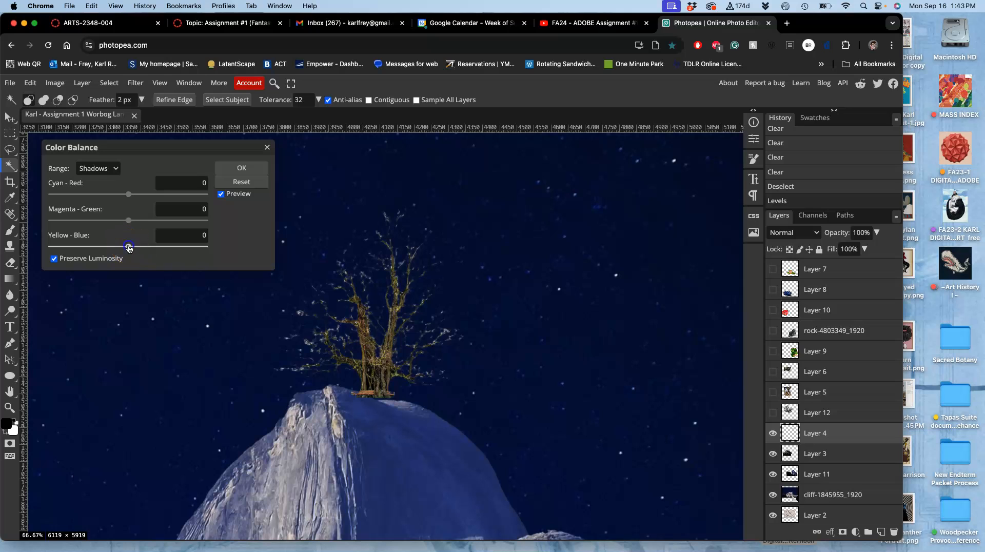
click(100, 168)
click(101, 182)
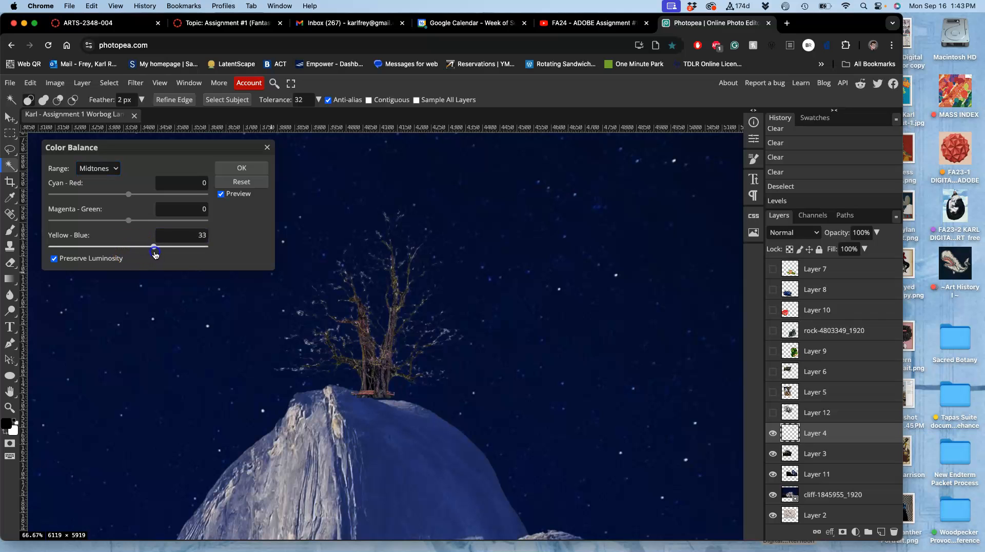
drag(128, 195, 126, 196)
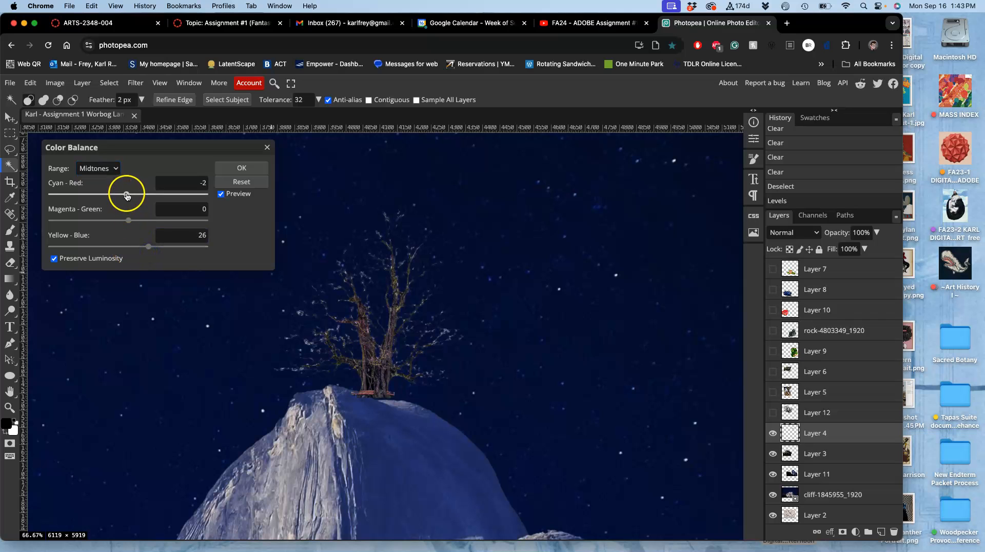
Step: Set the Color Balance Highlights to Cyan-Red -15 and Yellow-Blue 42, and apply the adjustment
click(89, 167)
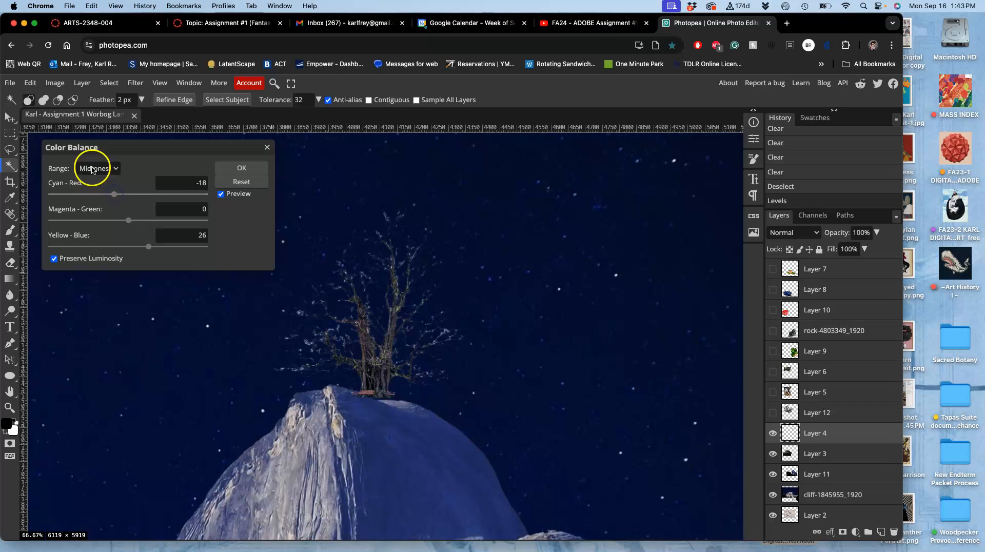
click(93, 180)
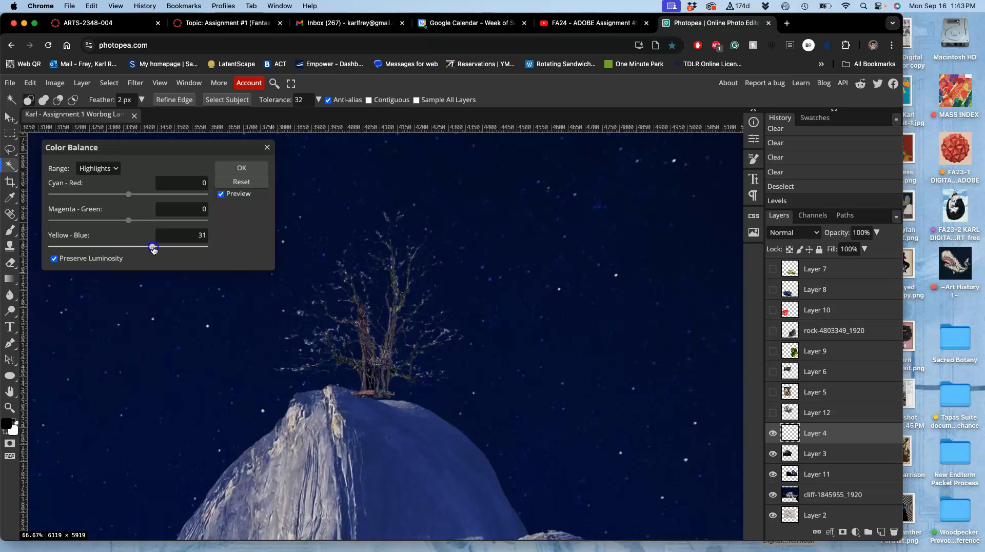
drag(161, 248, 160, 247)
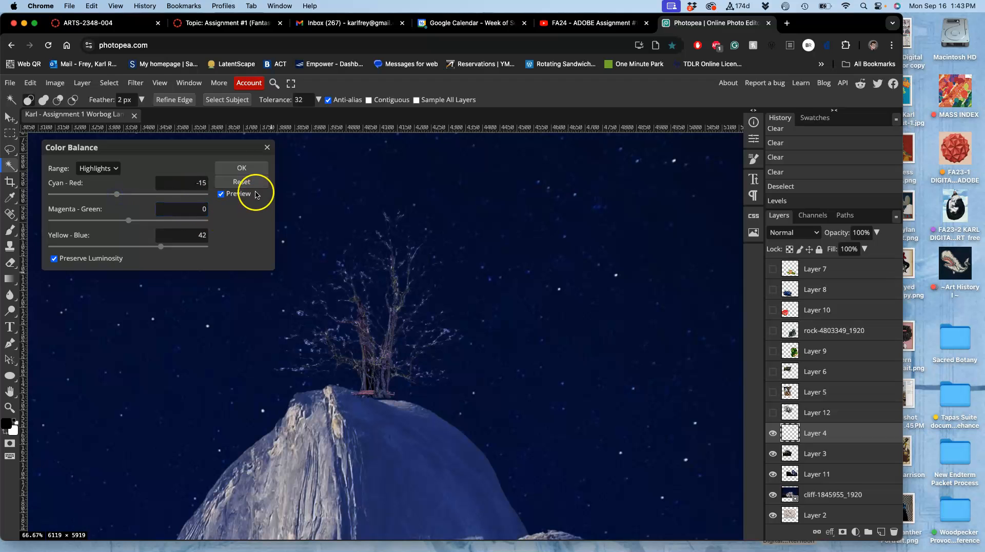
click(243, 170)
Step: Move the small tree slightly down so its base overlaps the top of the cliff
key(super+plus)
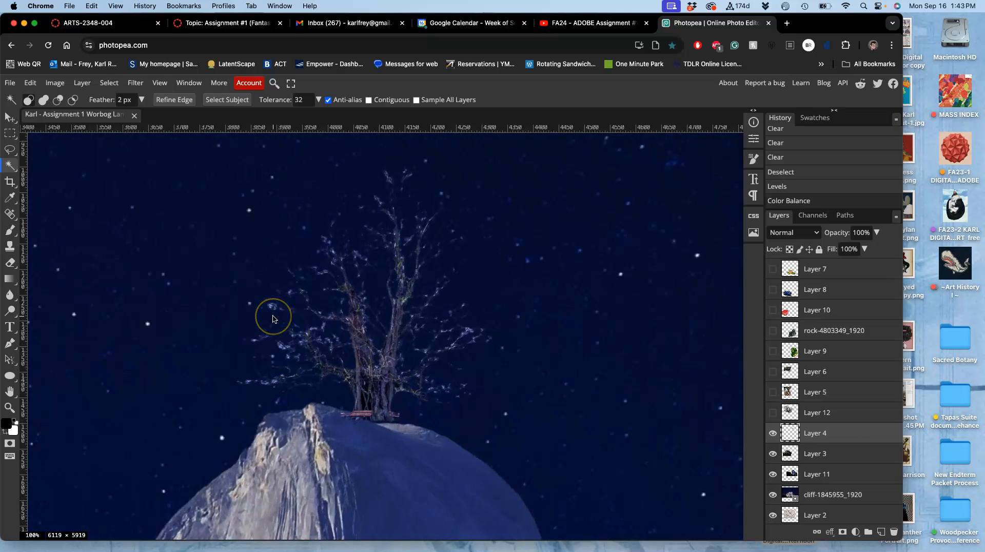
click(9, 117)
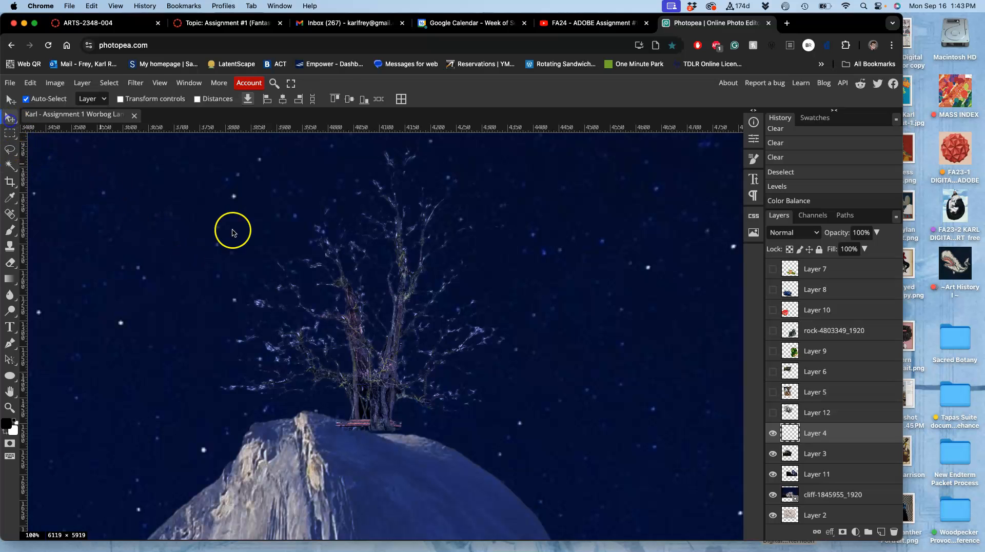
drag(363, 343, 359, 348)
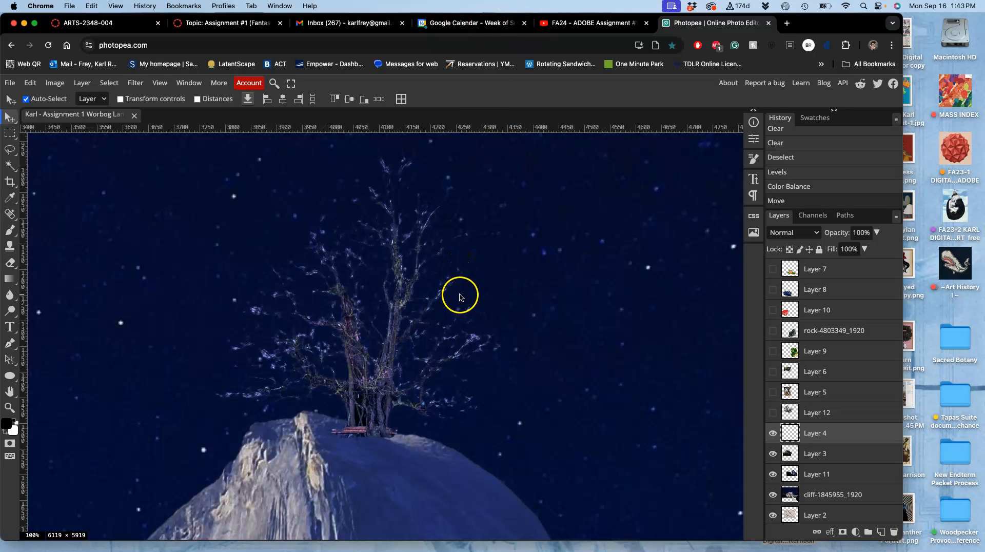
Step: Lasso the red bench and the area around the tree's base on Layer 4, delete it and deselect
scroll(459, 300, up, 5)
scroll(446, 309, down, 5)
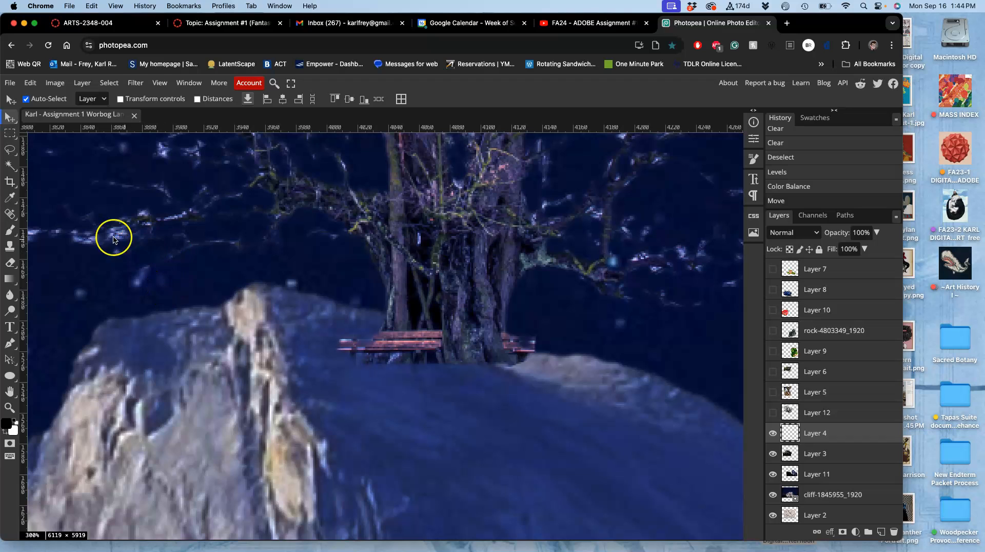
click(10, 152)
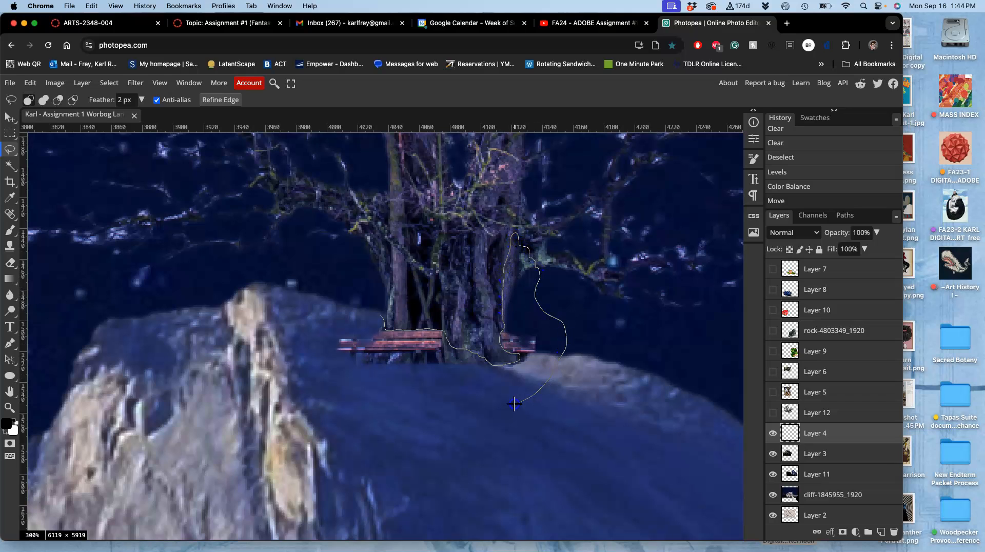
drag(317, 313, 316, 314)
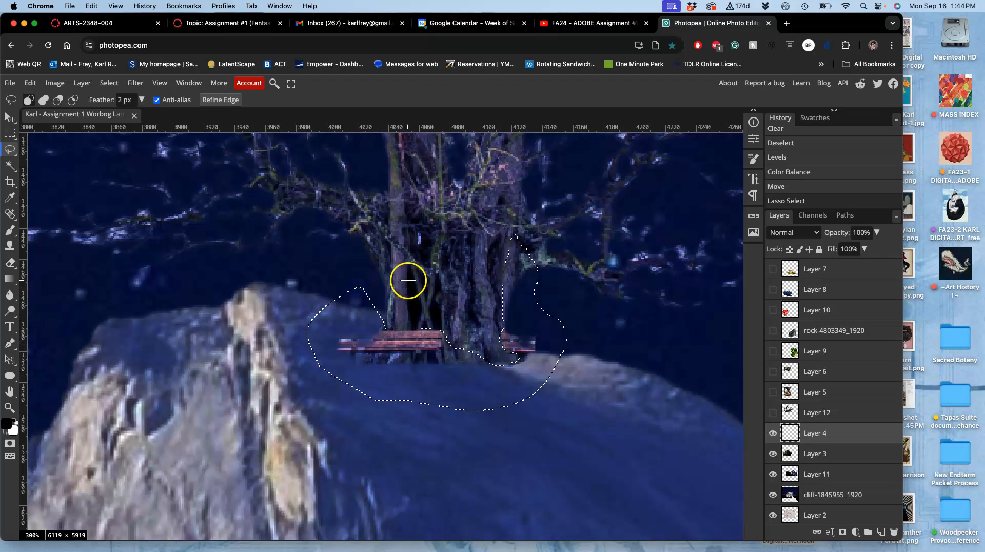
key(Delete)
key(super+d)
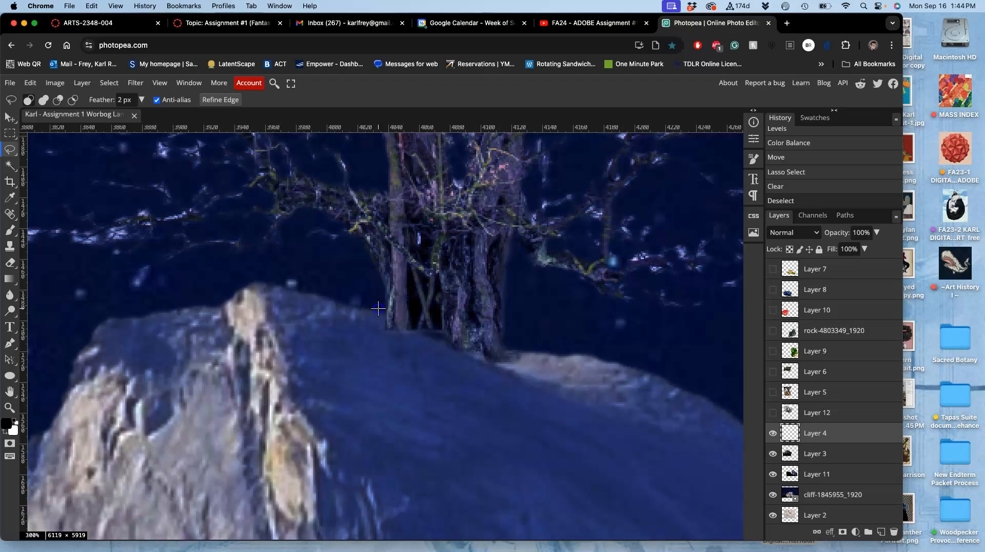
Step: Erase the leftover fringe at the trunk's base and along both sides of the trunk using small lasso selections
mouse_move(407, 325)
mouse_down()
mouse_move(370, 330)
mouse_move(399, 345)
mouse_move(418, 330)
mouse_up()
key(Delete)
key(super+d)
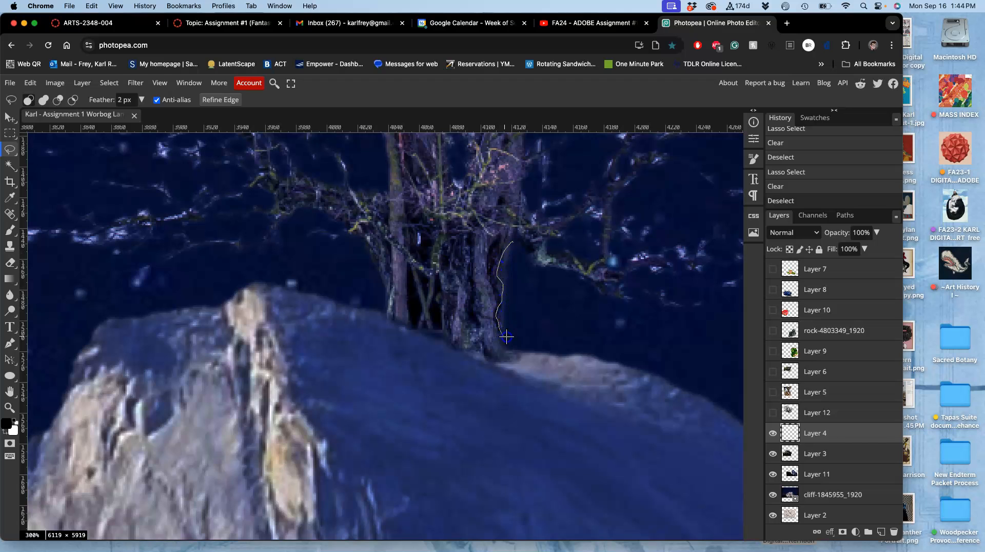
drag(526, 247, 529, 232)
key(Delete)
key(super+d)
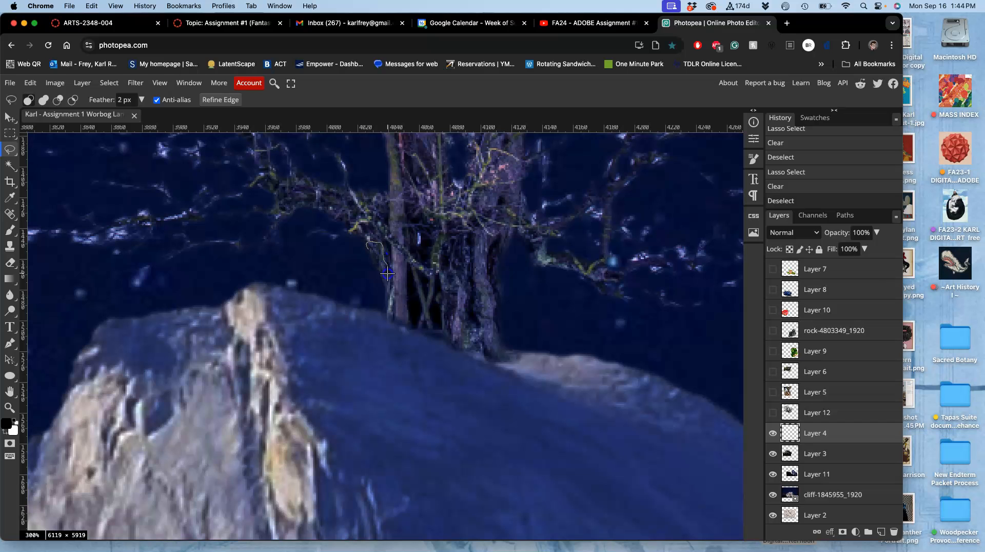
drag(363, 273, 367, 251)
key(Delete)
key(super+d)
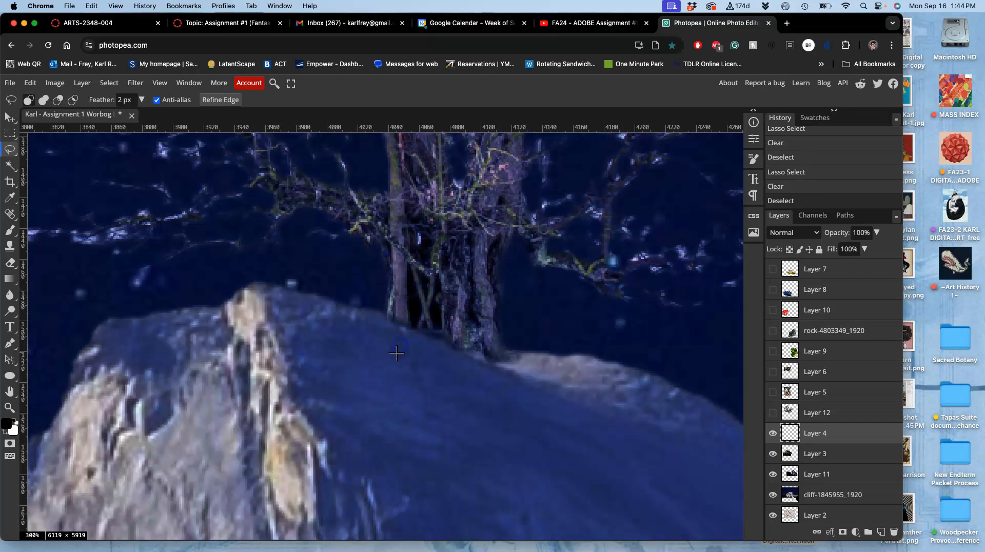
Step: Make Layer 12 with the large tree on its white background visible in the whole composition
scroll(436, 311, down, 3)
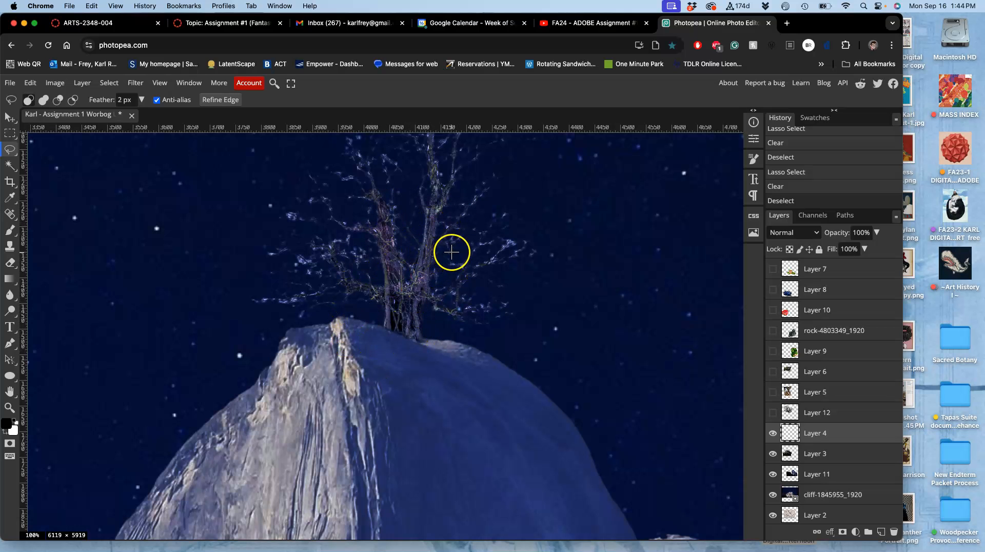
scroll(444, 258, down, 3)
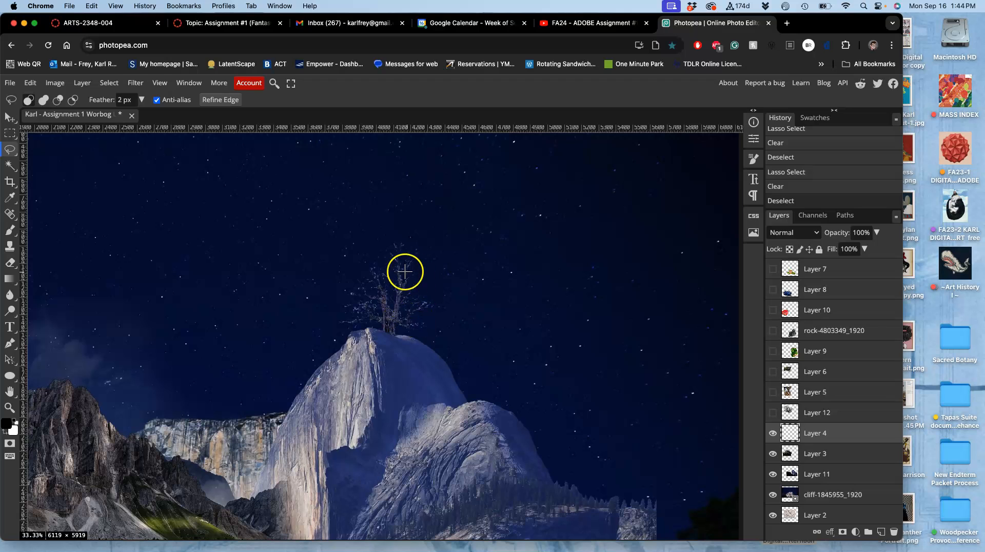
scroll(431, 326, down, 3)
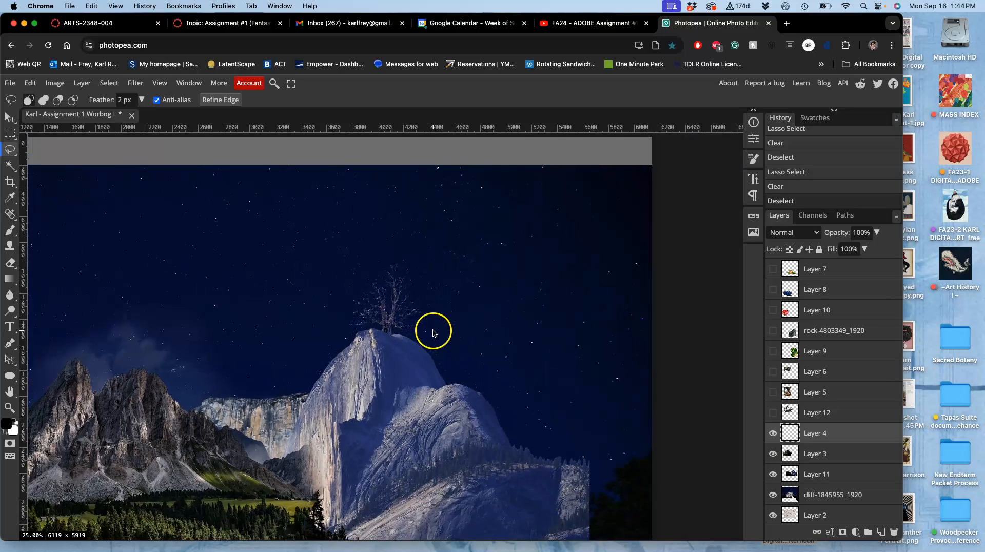
key(space)
drag(418, 345, 582, 299)
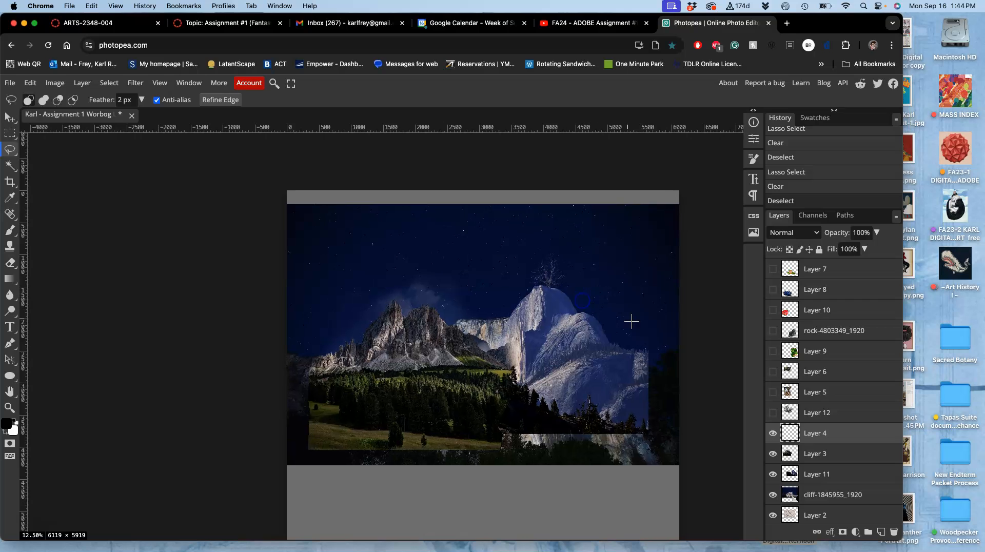
click(772, 413)
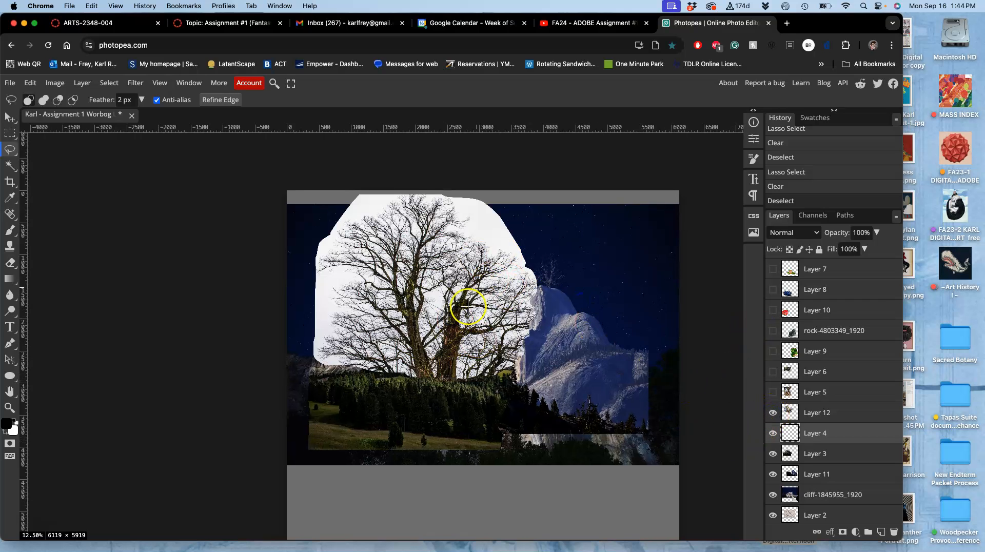
scroll(488, 297, up, 2)
scroll(488, 291, right, 10)
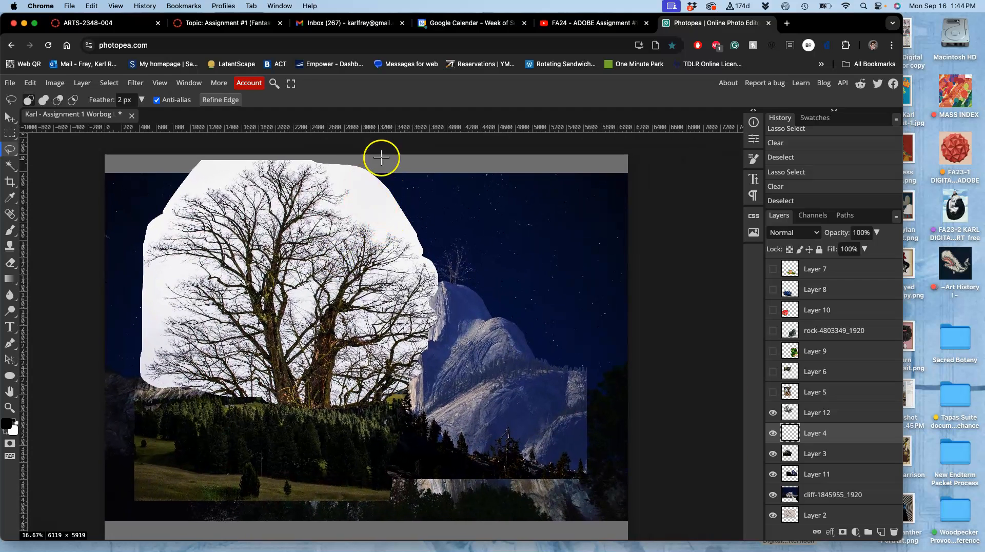
Step: Select the white background around the large tree on Layer 12 with the Magic Wand at tolerance 32, and delete it
click(9, 164)
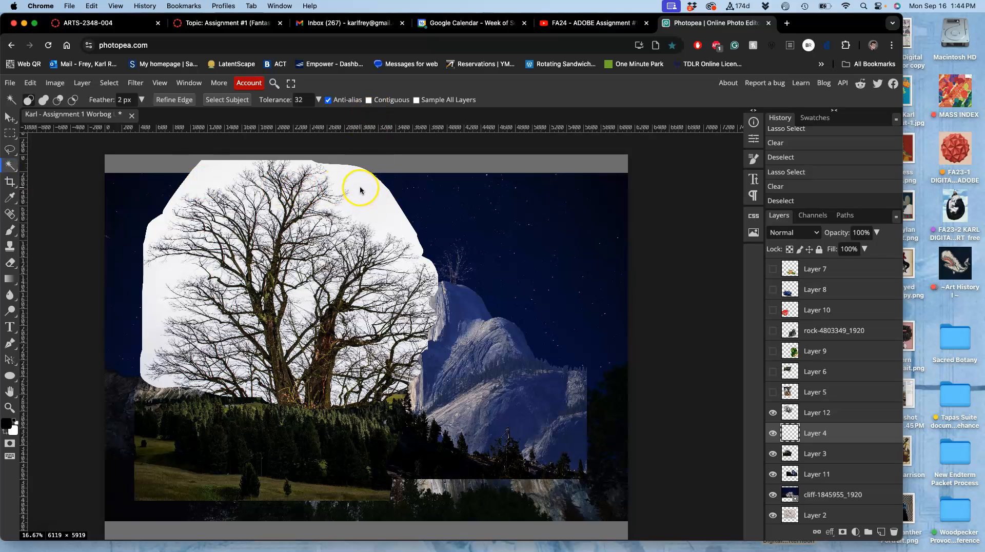
click(305, 101)
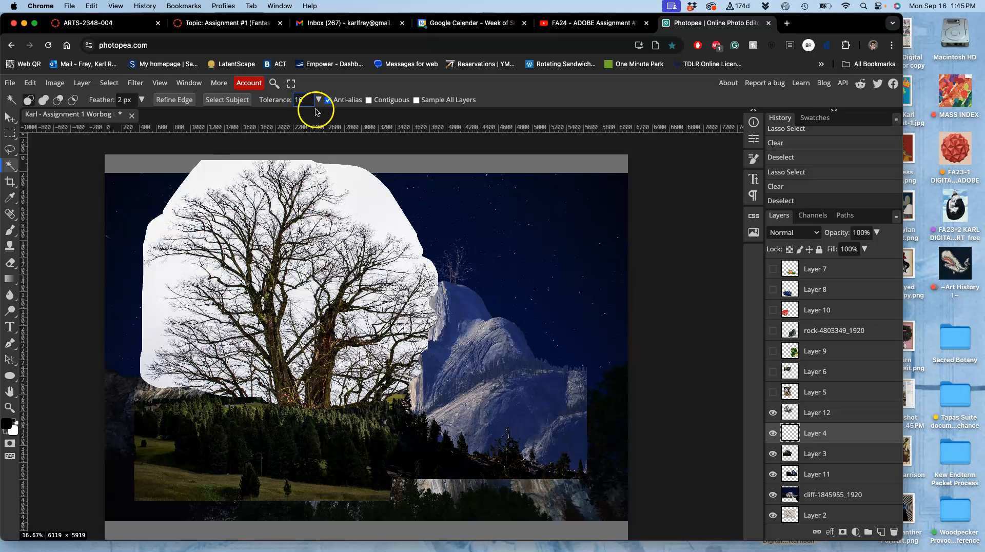
click(380, 205)
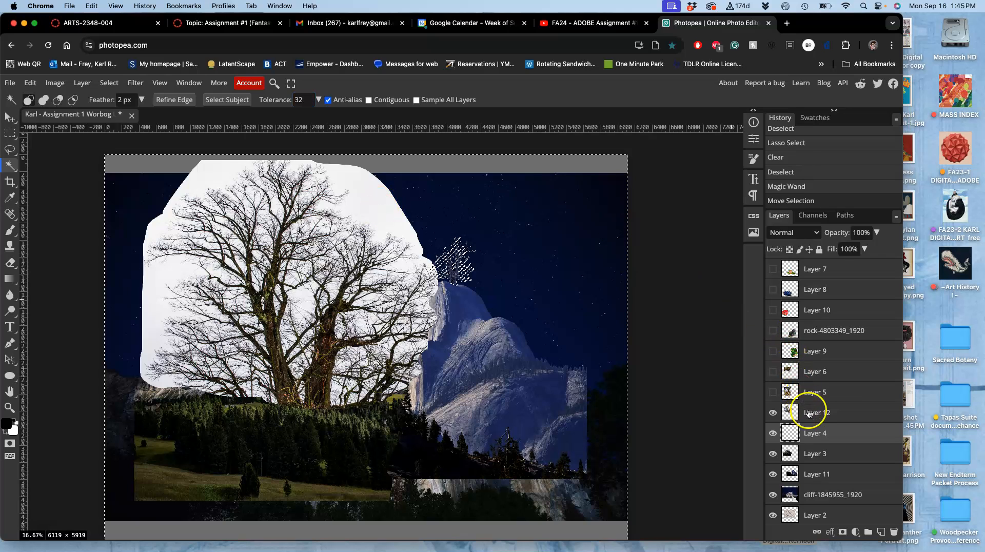
click(825, 416)
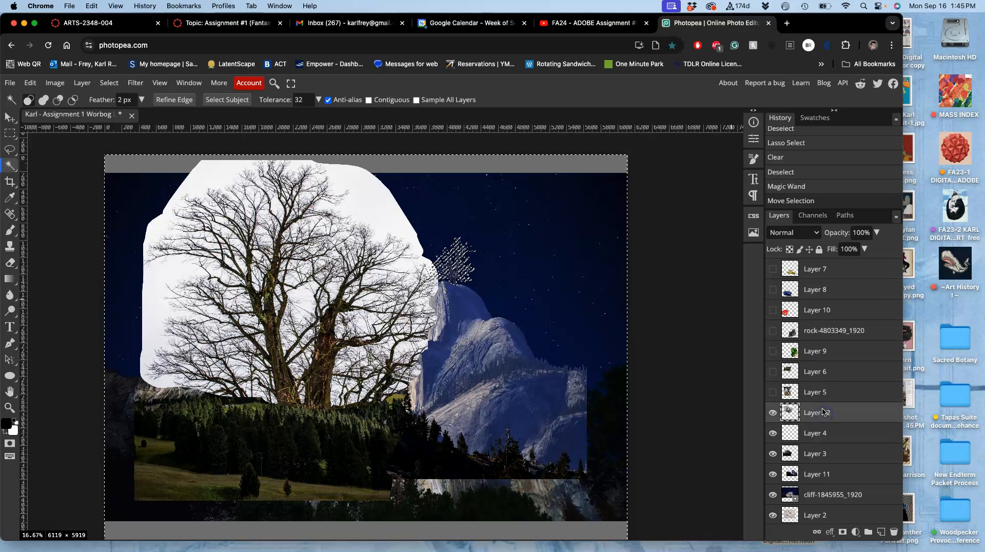
key(ctrl+d)
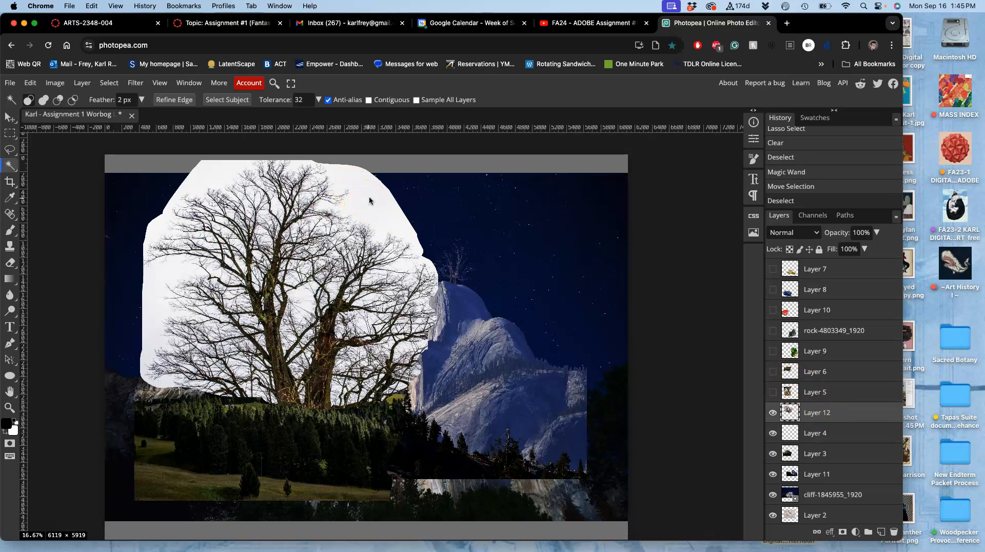
click(370, 200)
scroll(373, 198, up, 15)
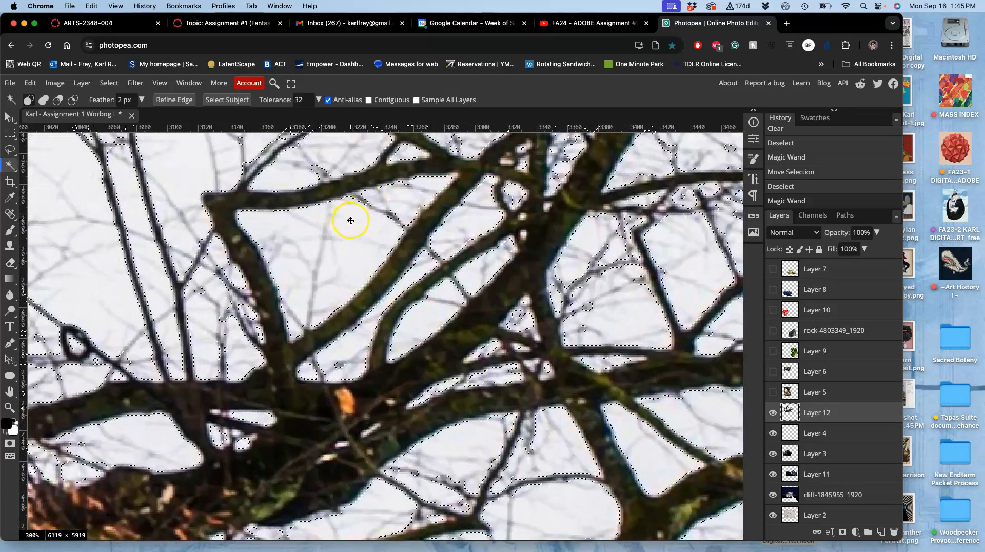
key(Delete)
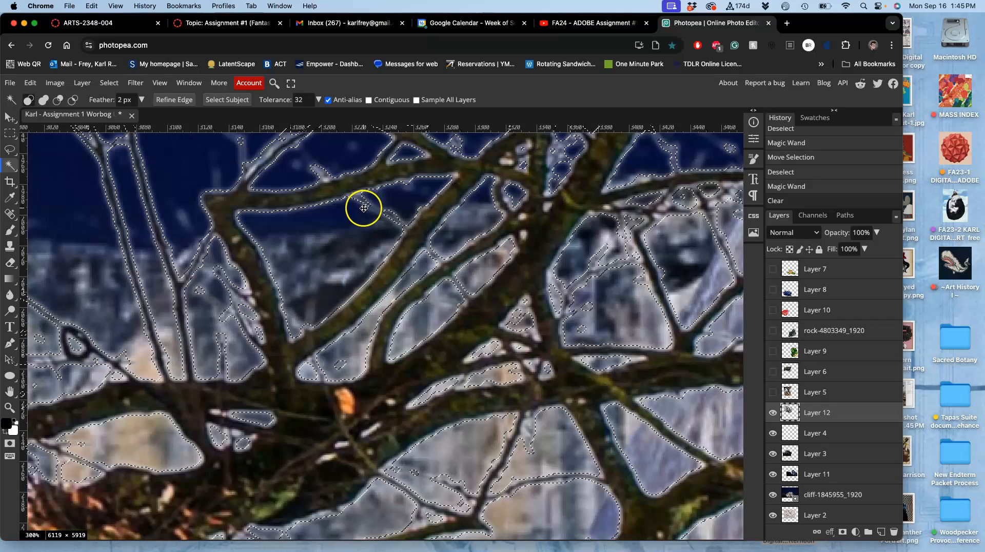
Step: Clear the same selection five more times to thin the pale fringe around the branches, and deselect
scroll(363, 207, down, 15)
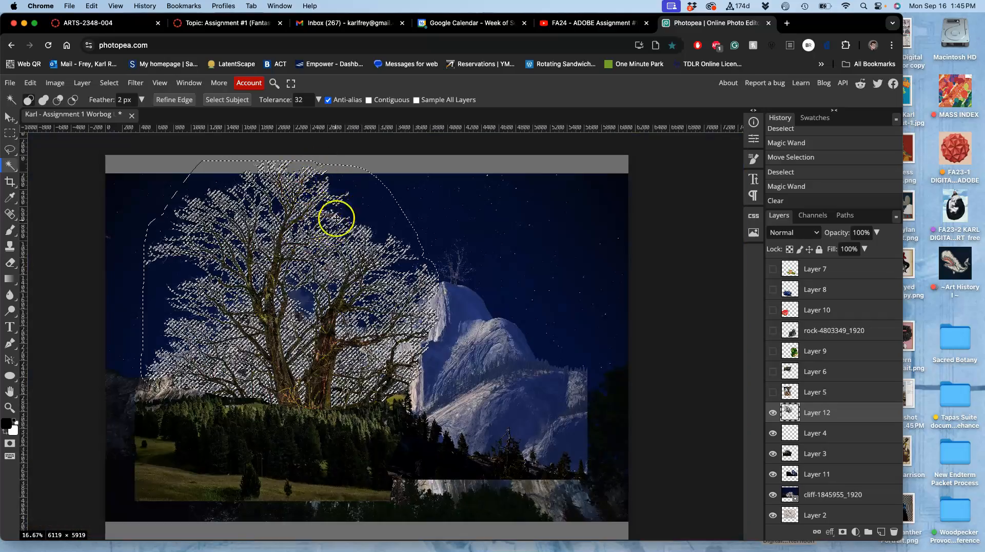
scroll(354, 175, up, 16)
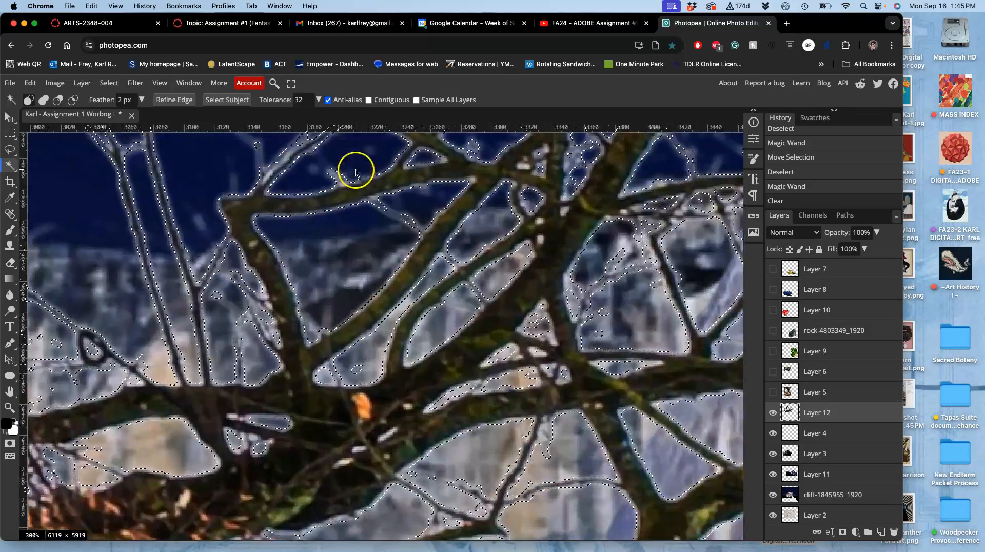
scroll(355, 172, up, 2)
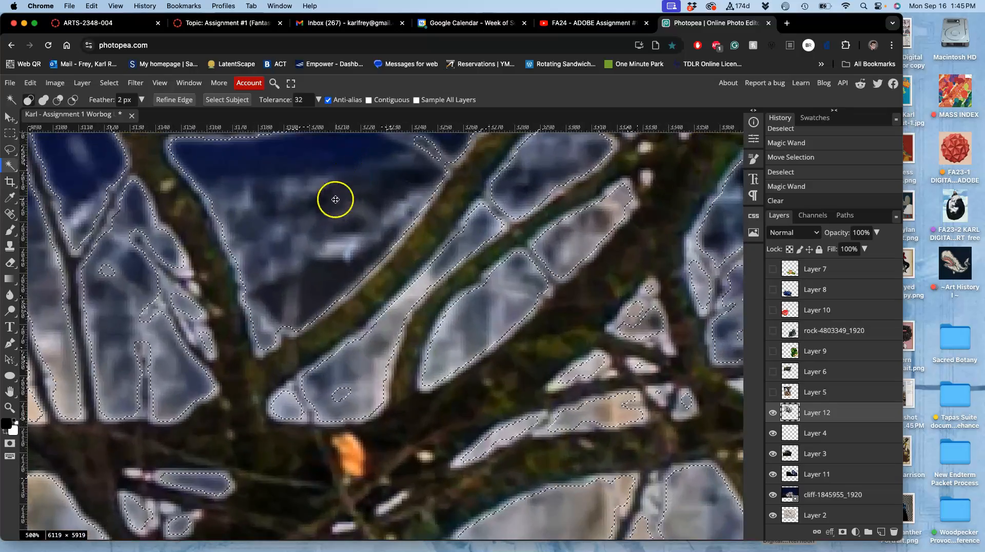
key(BackSpace)
key(BackSpace)
key(BackSpace)
key(BackSpace)
key(BackSpace)
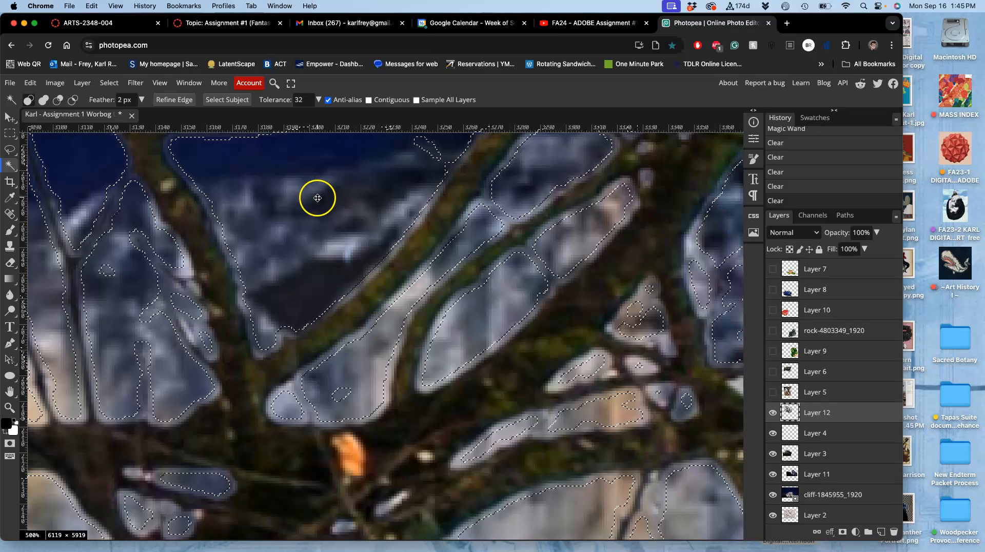
key(super+d)
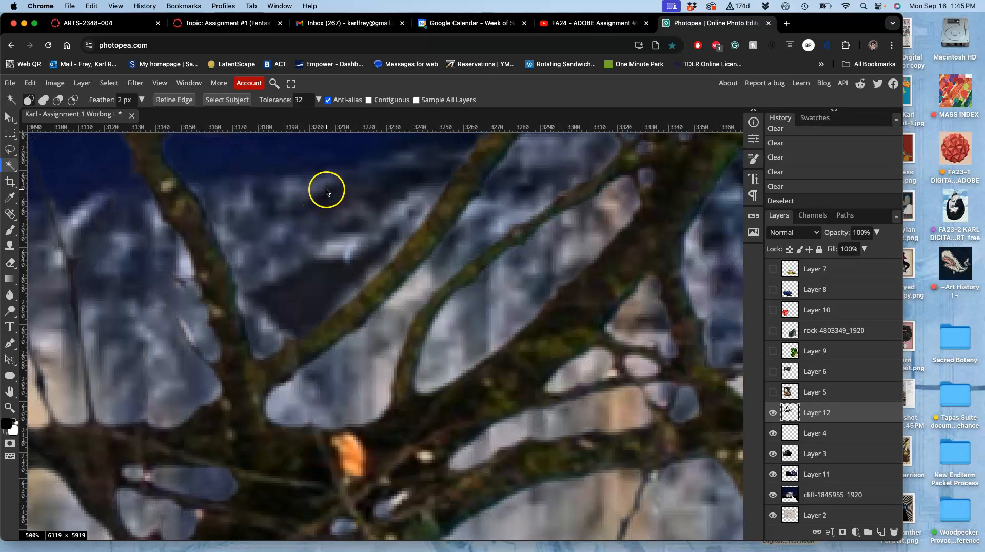
Step: Inspect the cut-out tree in the whole composition and briefly preview Layer 5 before hiding it again
scroll(325, 193, down, 10)
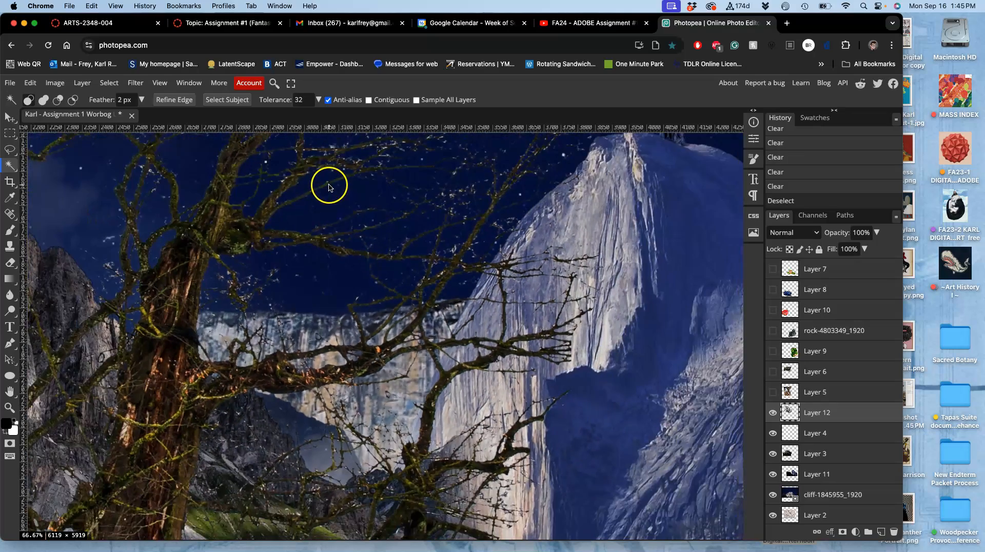
scroll(330, 185, down, 3)
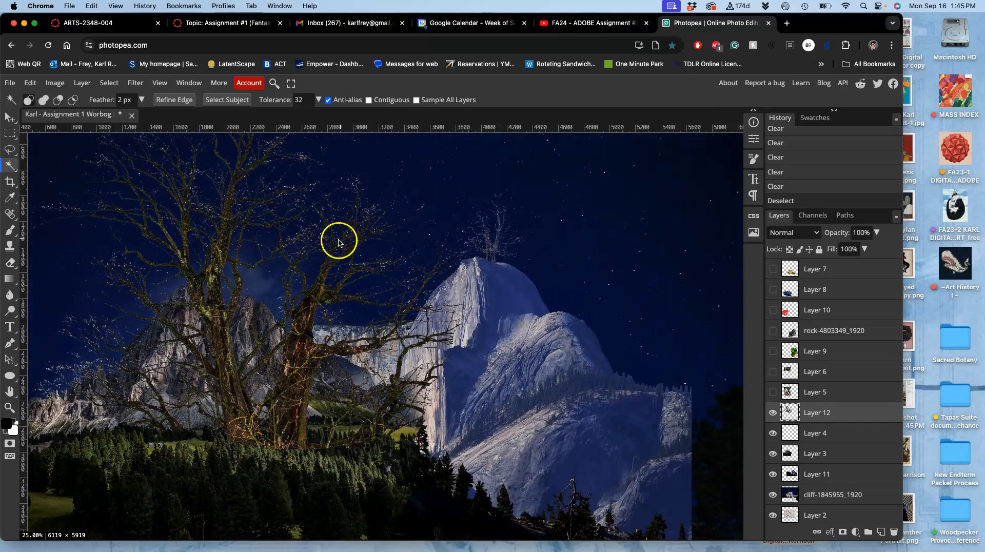
scroll(345, 233, left, 3)
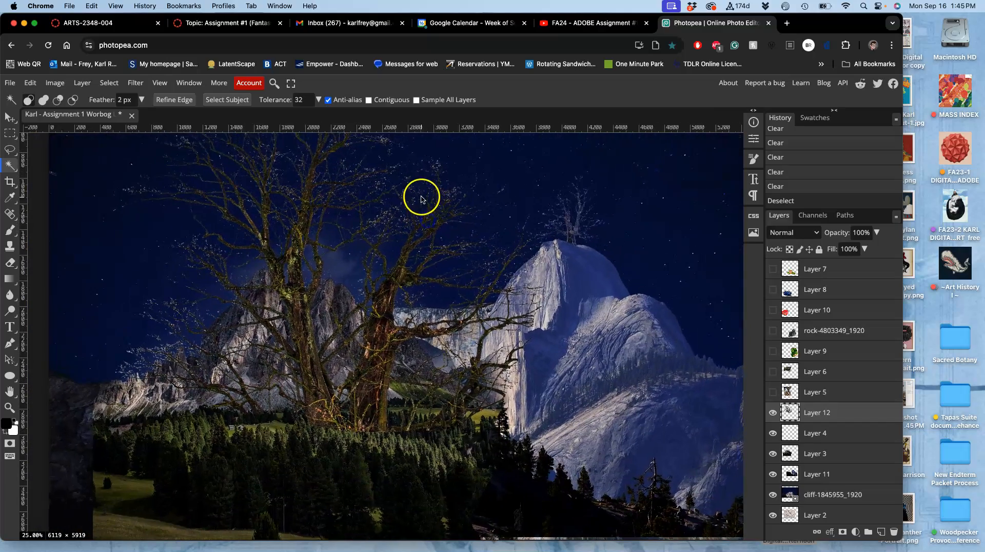
scroll(415, 199, down, 2)
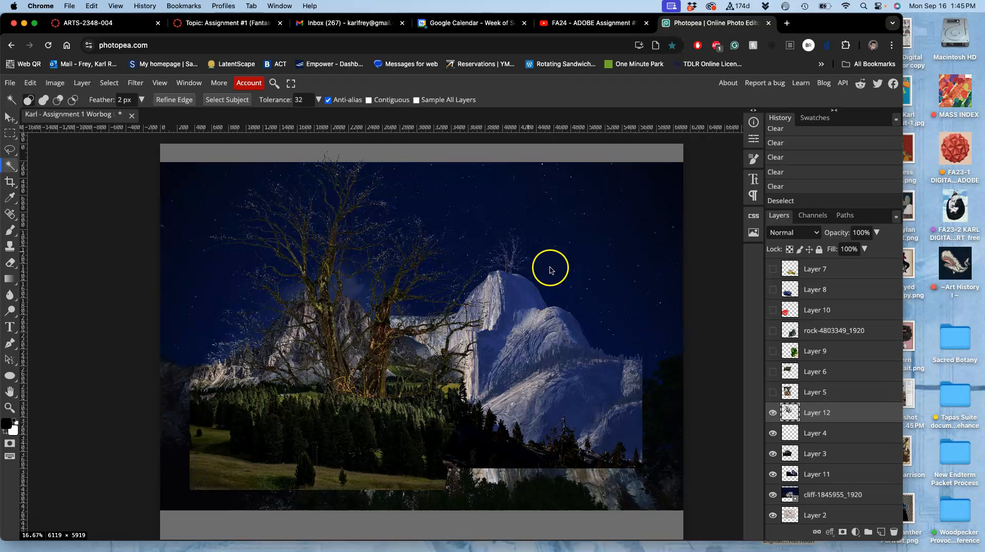
click(772, 392)
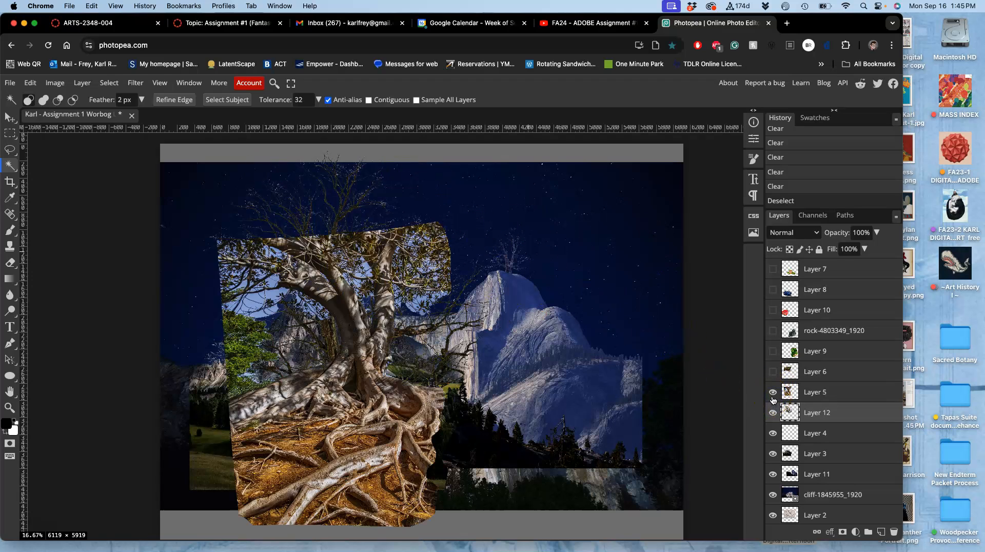
click(773, 393)
Step: Brighten the large tree on Layer 12 with a Levels adjustment, setting the midtone value to 1.77
click(57, 83)
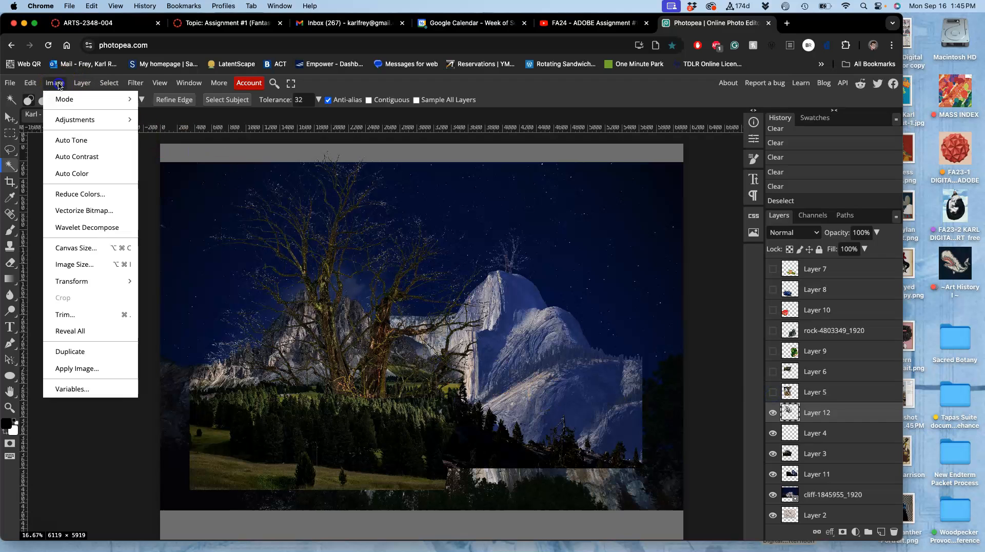
mouse_move(120, 121)
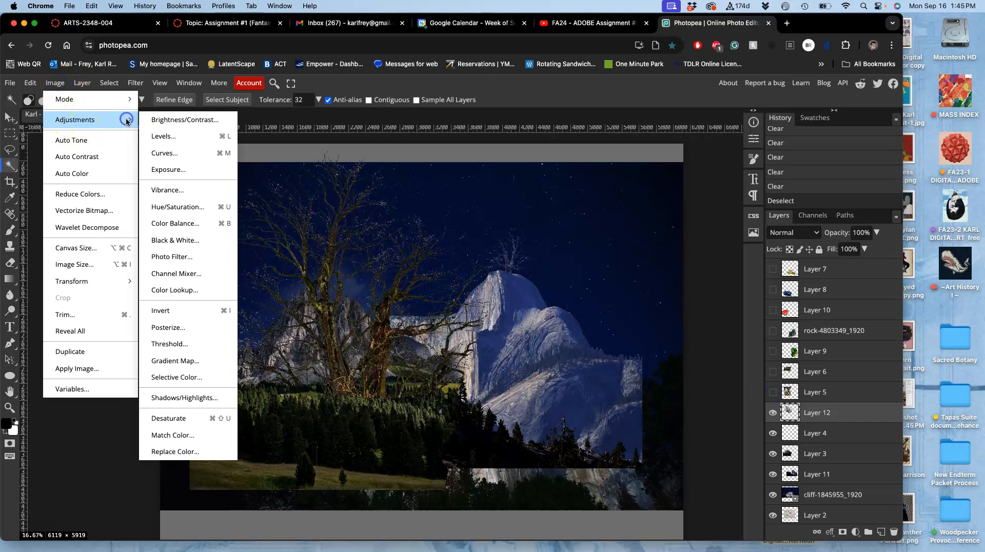
click(156, 138)
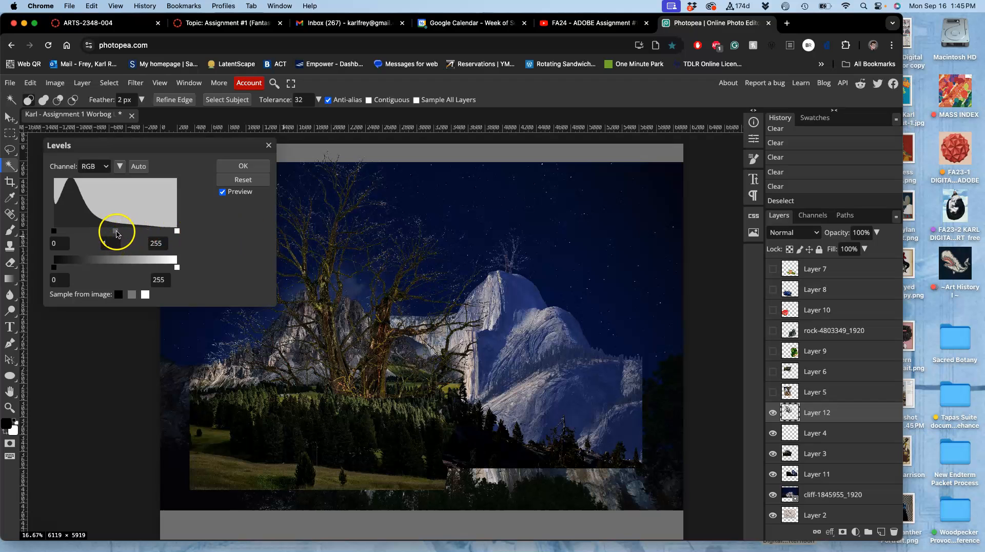
drag(123, 233, 101, 232)
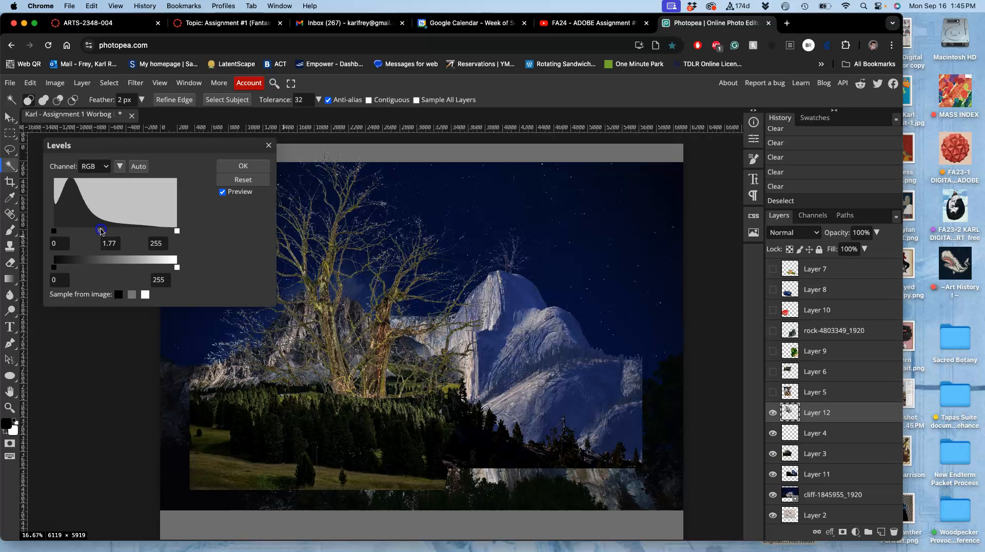
click(232, 165)
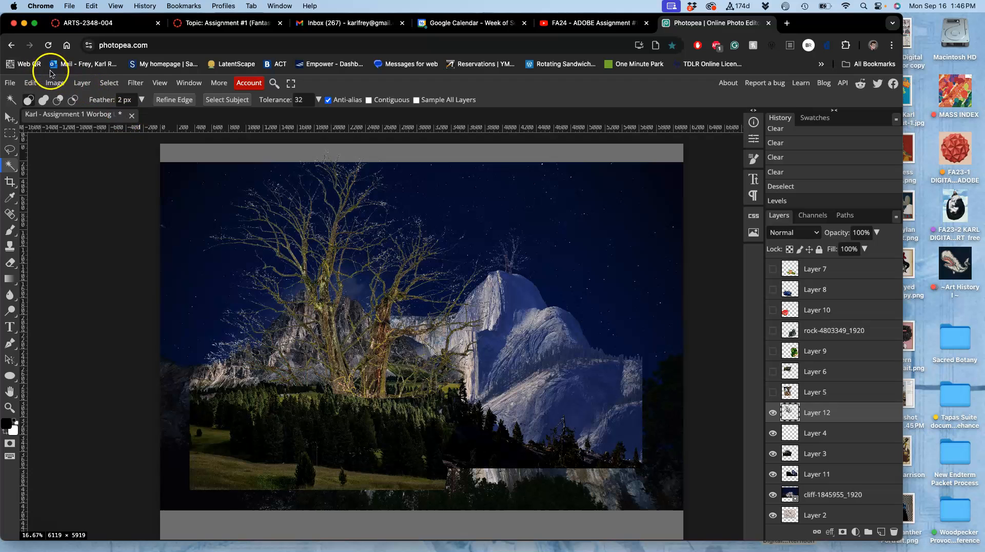
Step: Start a Color Balance adjustment on Layer 12 and set the Highlights to Yellow-Blue 20 and Cyan-Red -6
click(55, 83)
mouse_move(70, 119)
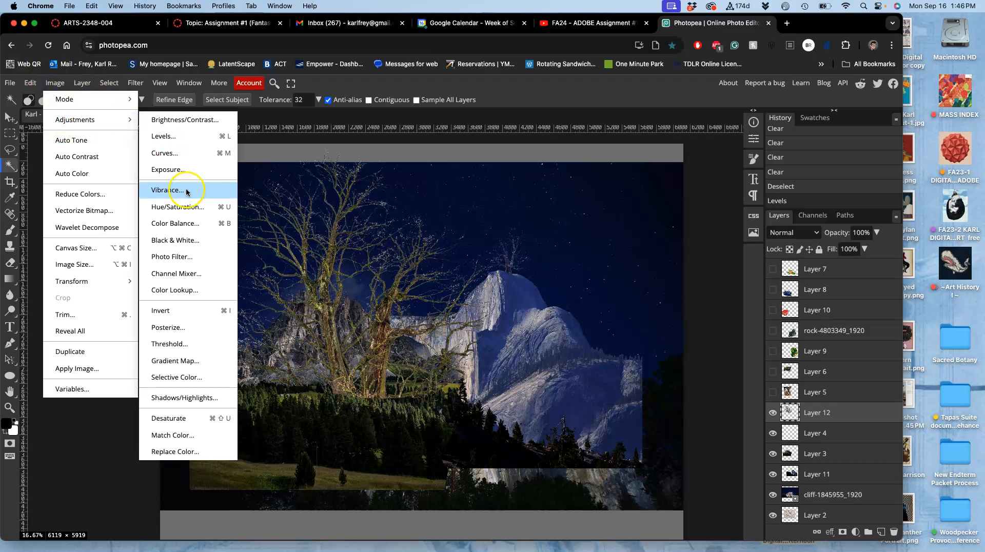
click(175, 223)
drag(197, 151, 648, 138)
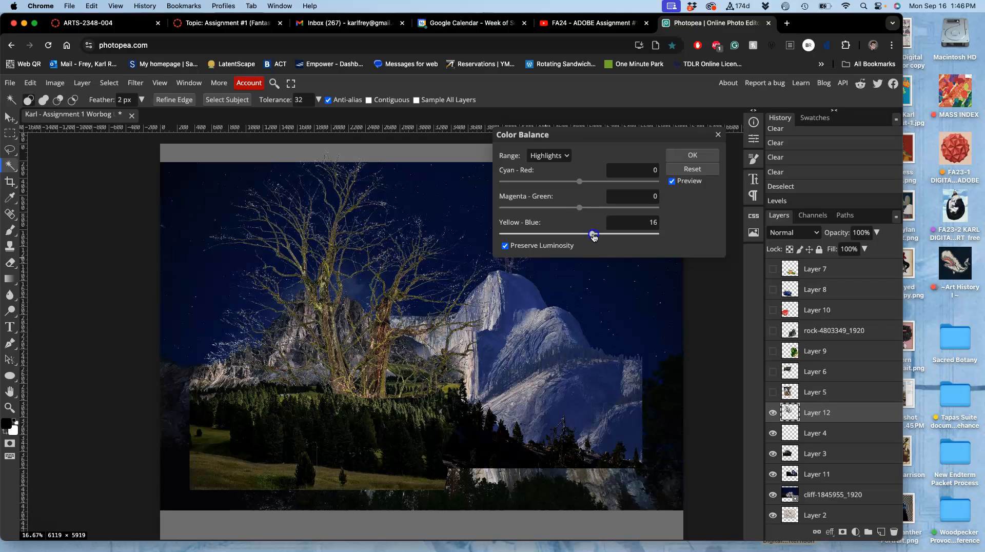
drag(595, 236, 594, 236)
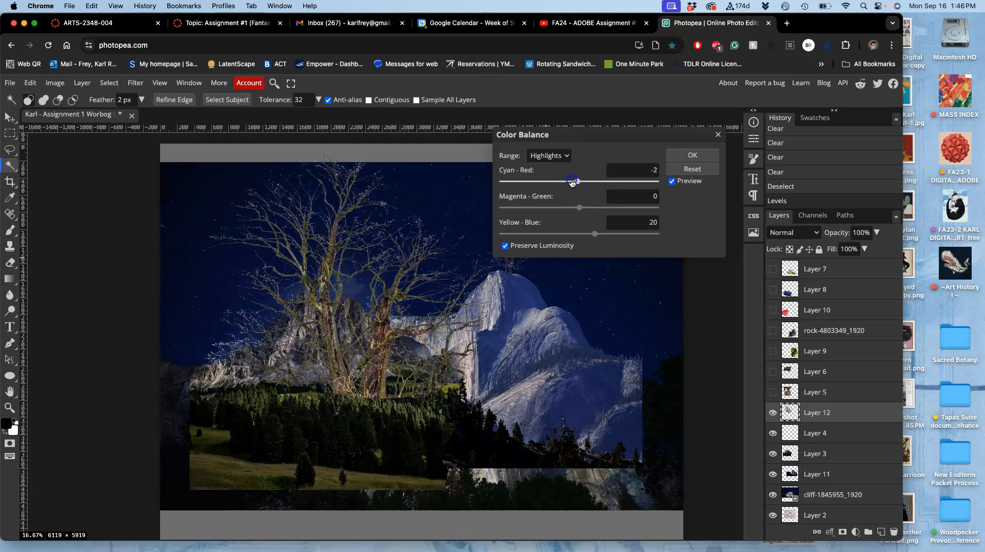
Step: Set the Color Balance Midtones to Cyan-Red -15, Magenta-Green -14 and Yellow-Blue 28
click(561, 152)
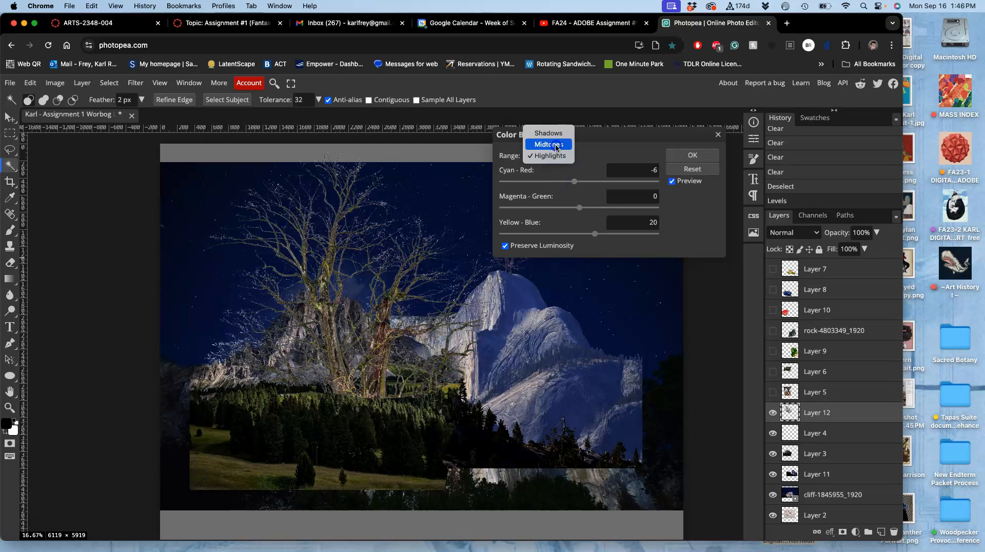
click(556, 145)
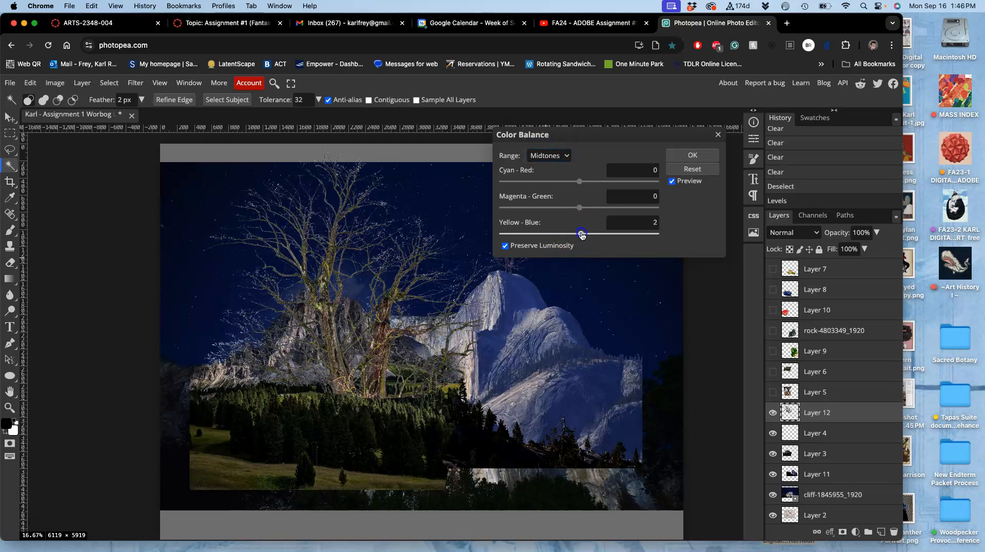
click(581, 183)
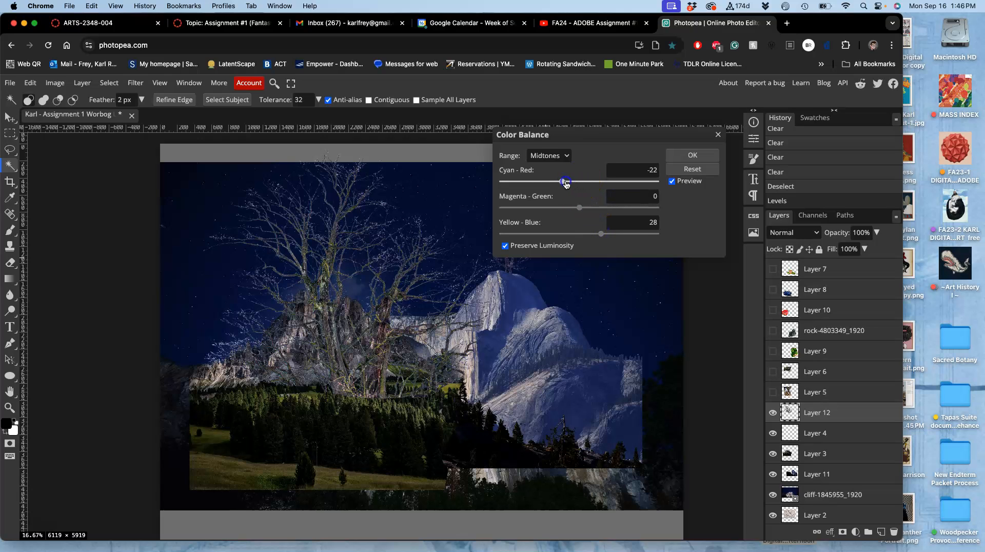
click(579, 207)
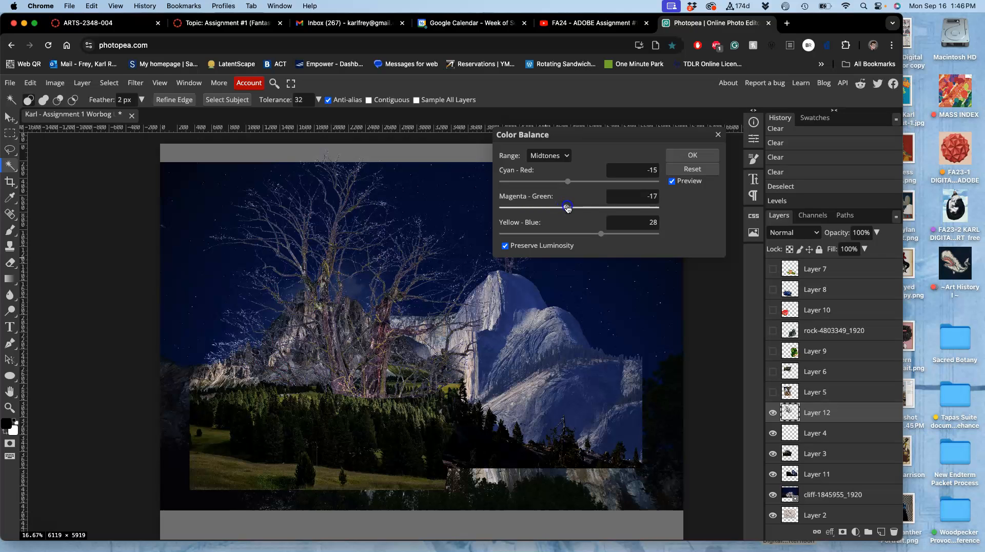
Step: Set the Color Balance Shadows to Cyan-Red 13 and Yellow-Blue -13, and apply the adjustment to the tree
click(550, 157)
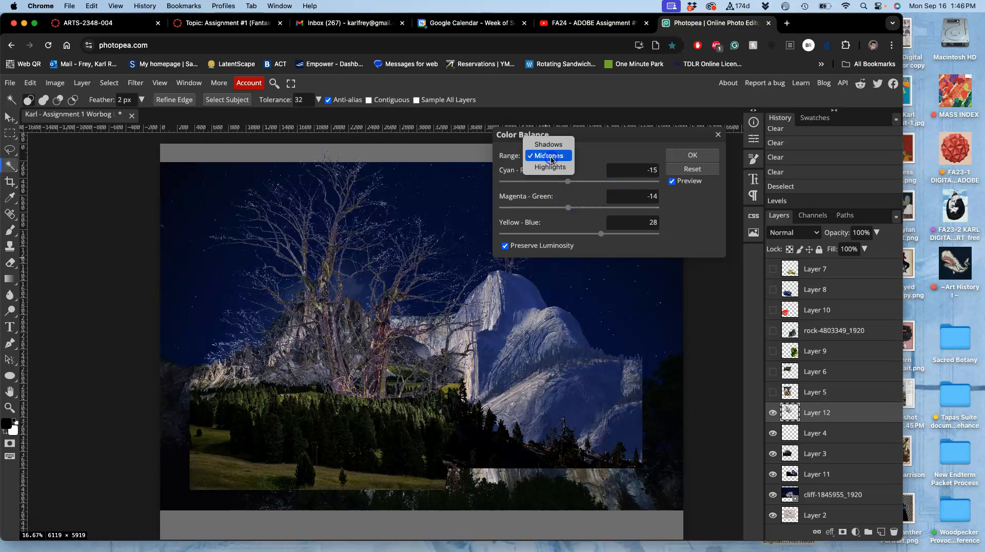
click(548, 144)
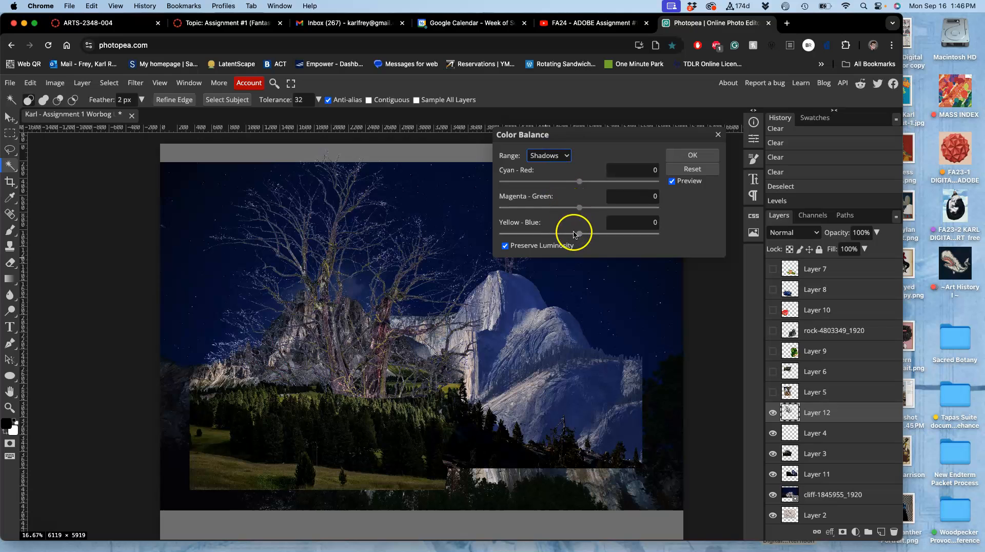
drag(567, 234, 570, 234)
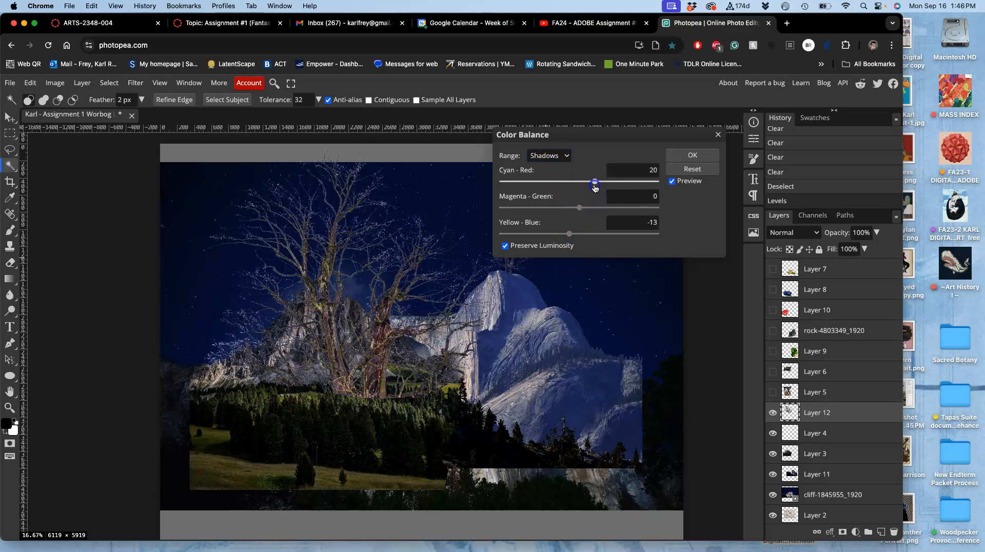
drag(590, 189, 589, 189)
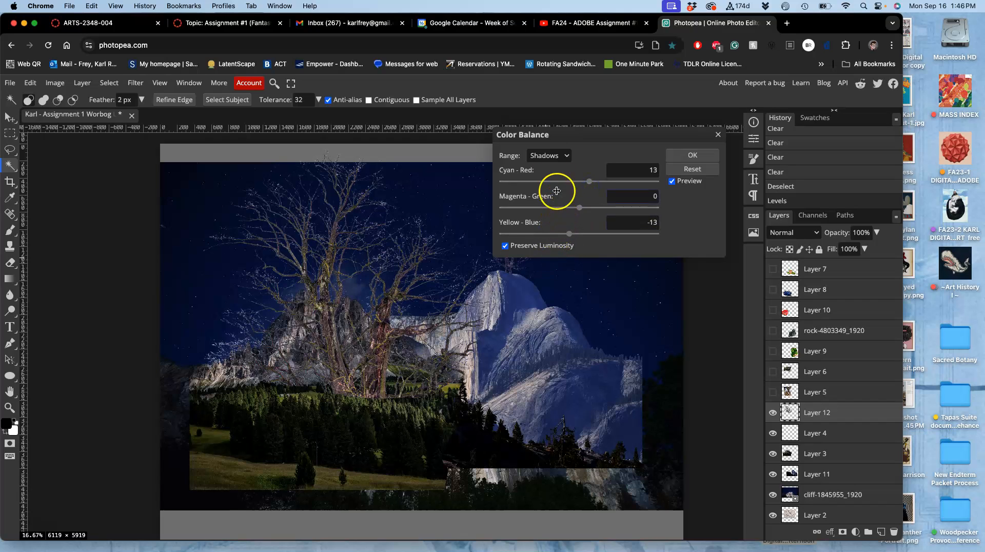
click(553, 157)
click(693, 155)
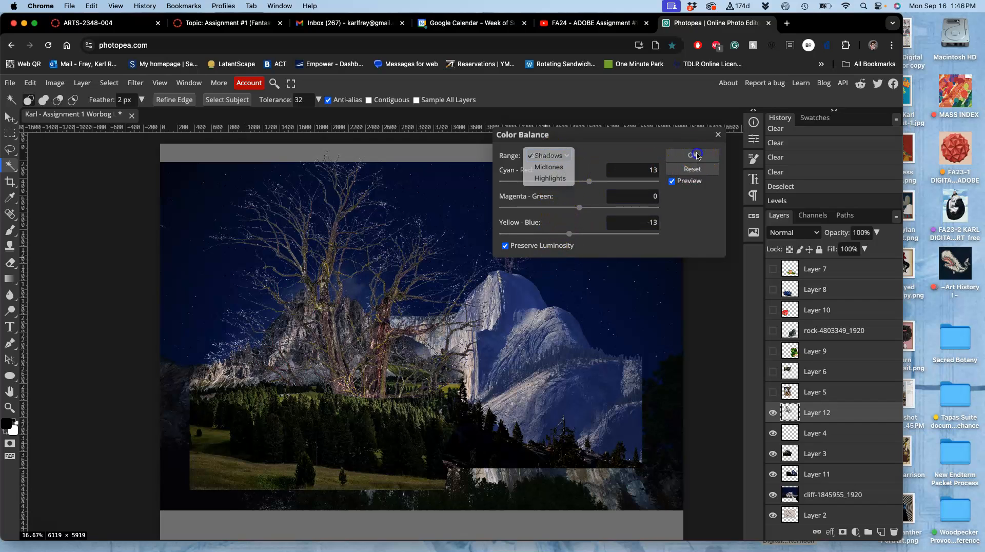
click(692, 155)
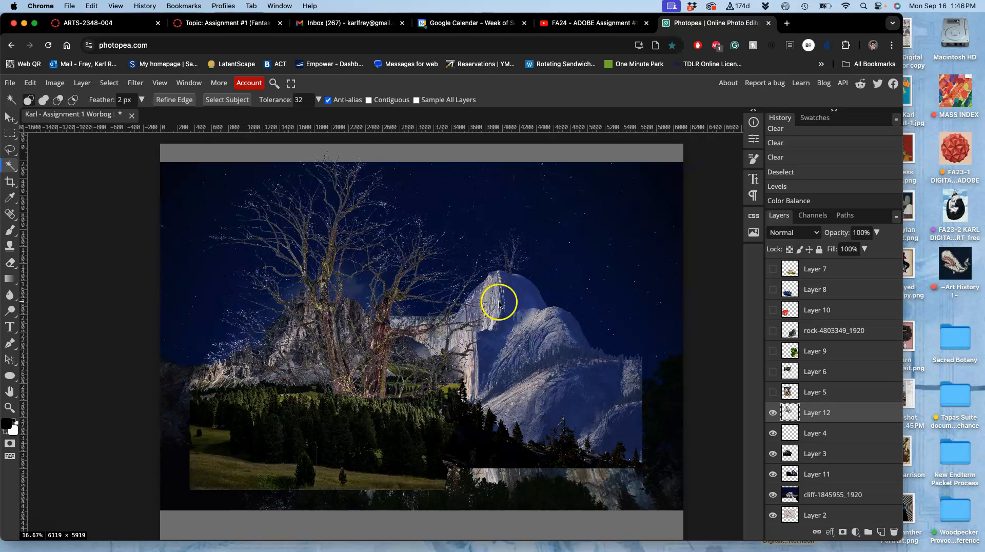
Step: Compare the tree on Layer 12 before and after the Levels and Color Balance adjustments using the document's history states
click(783, 192)
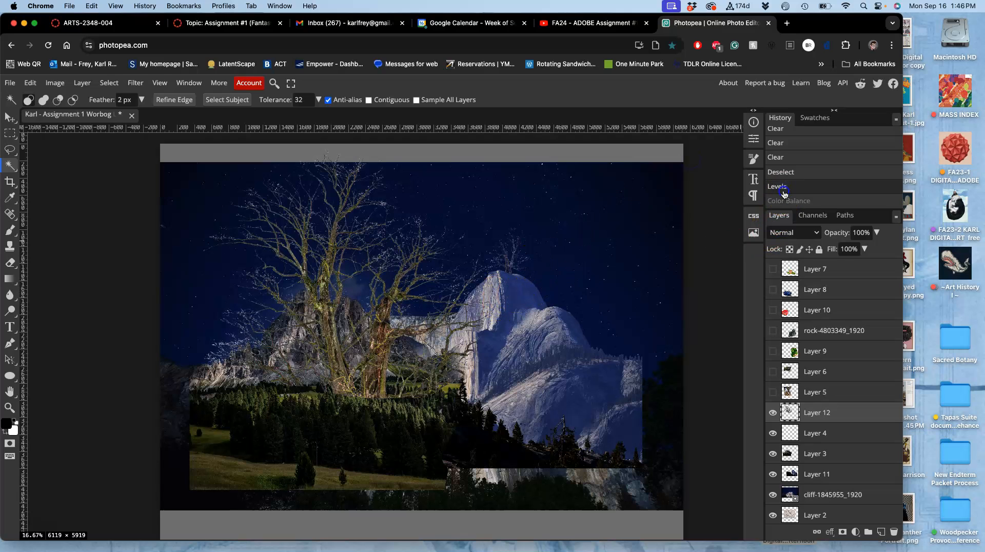
click(789, 172)
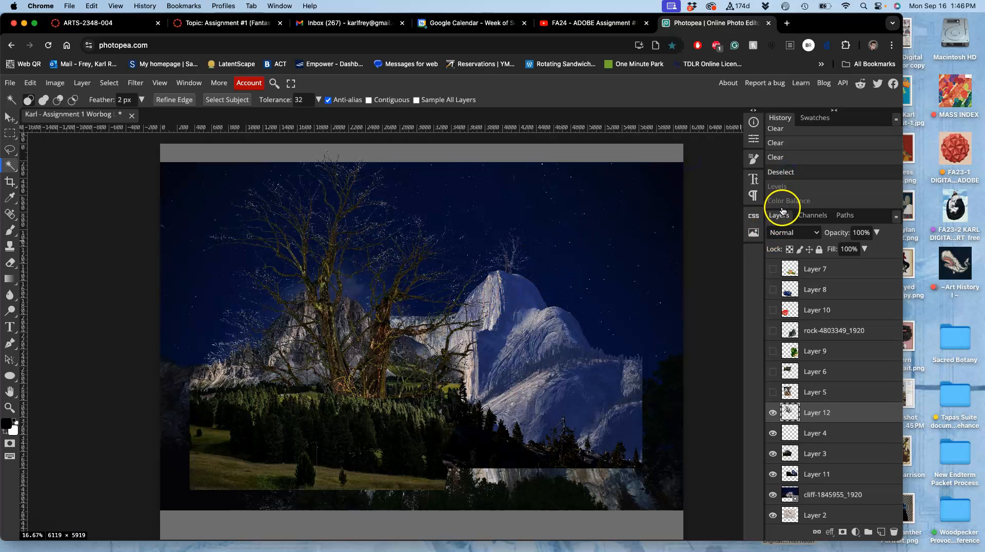
click(784, 189)
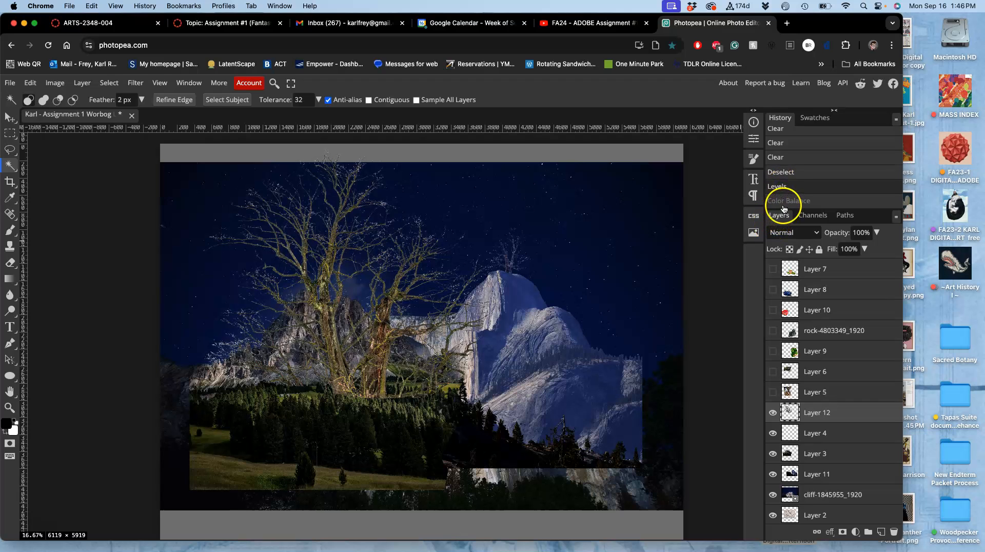
click(780, 205)
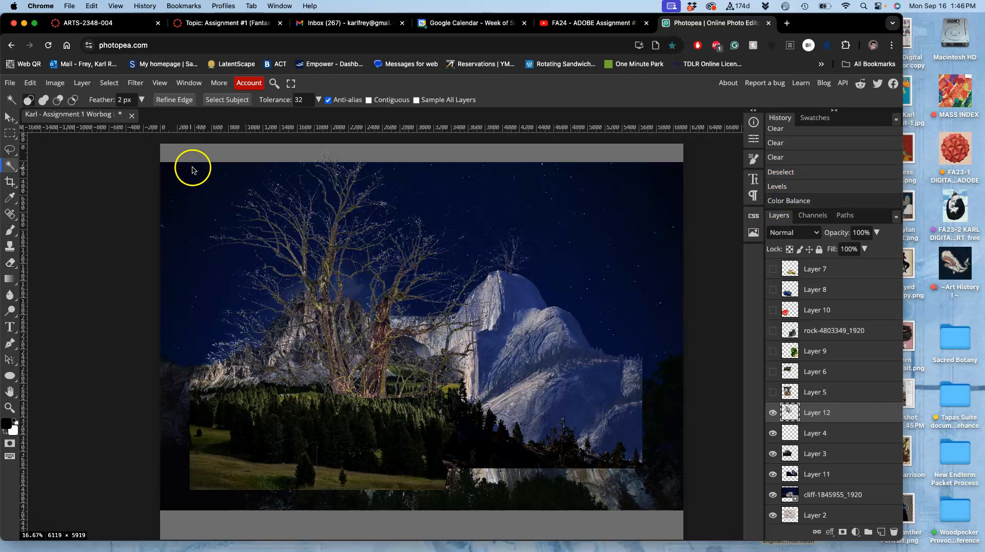
Step: Start a Hue/Saturation adjustment on Layer 12 and set the Master Hue to -12
click(55, 84)
mouse_move(80, 120)
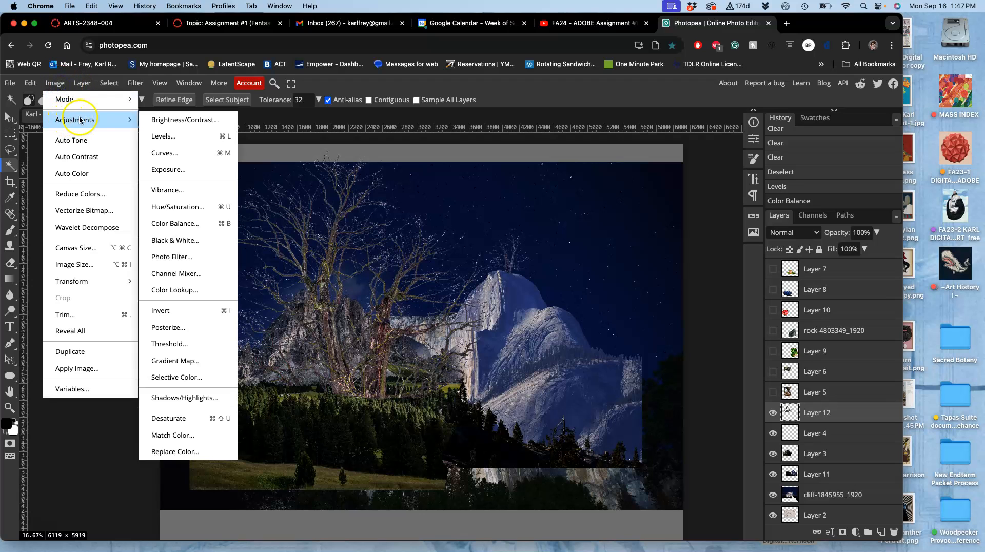
click(165, 207)
drag(204, 156, 624, 86)
drag(579, 132, 580, 132)
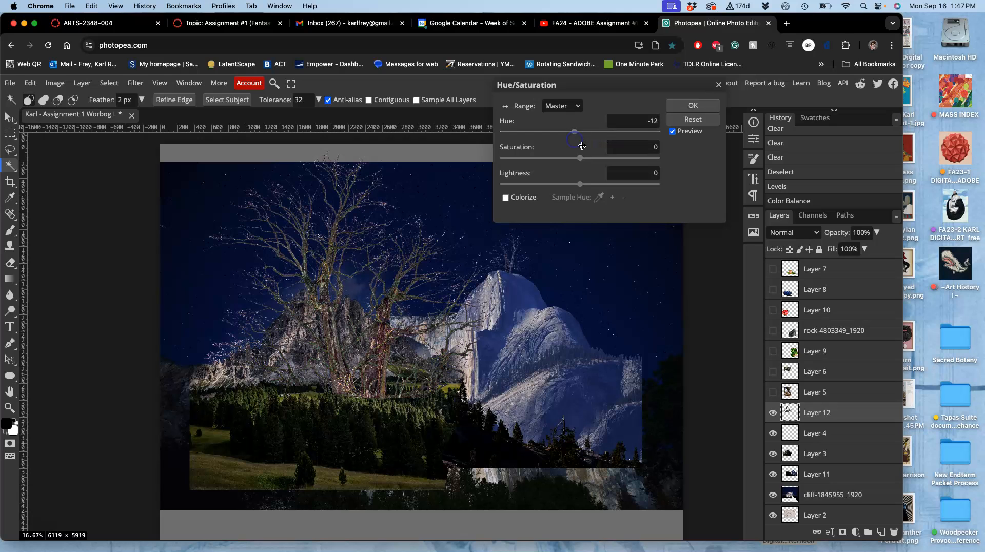
Step: Set the Yellow range Hue to -17 and the Master Saturation to -11, and apply the Hue/Saturation adjustment to Layer 12
click(578, 108)
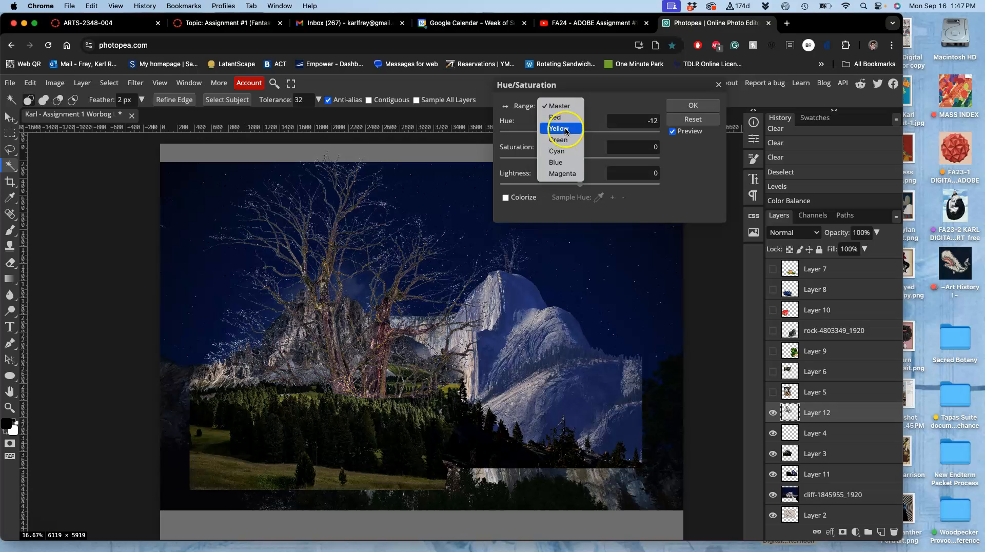
click(567, 131)
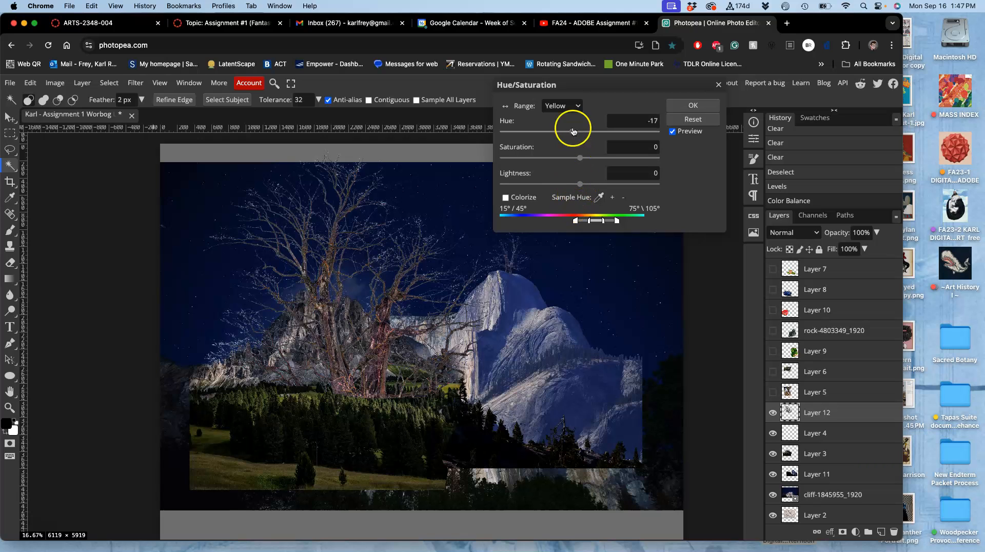
click(568, 106)
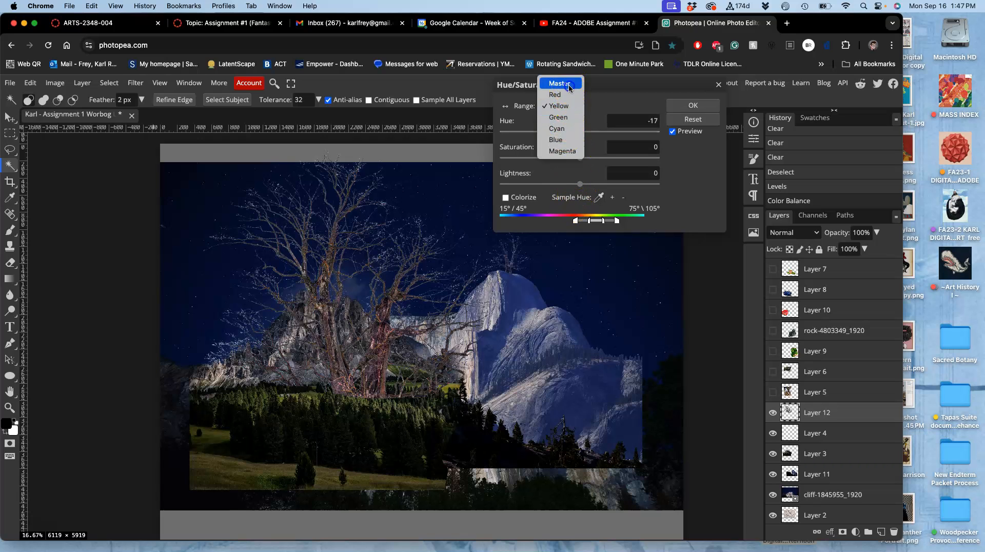
click(565, 83)
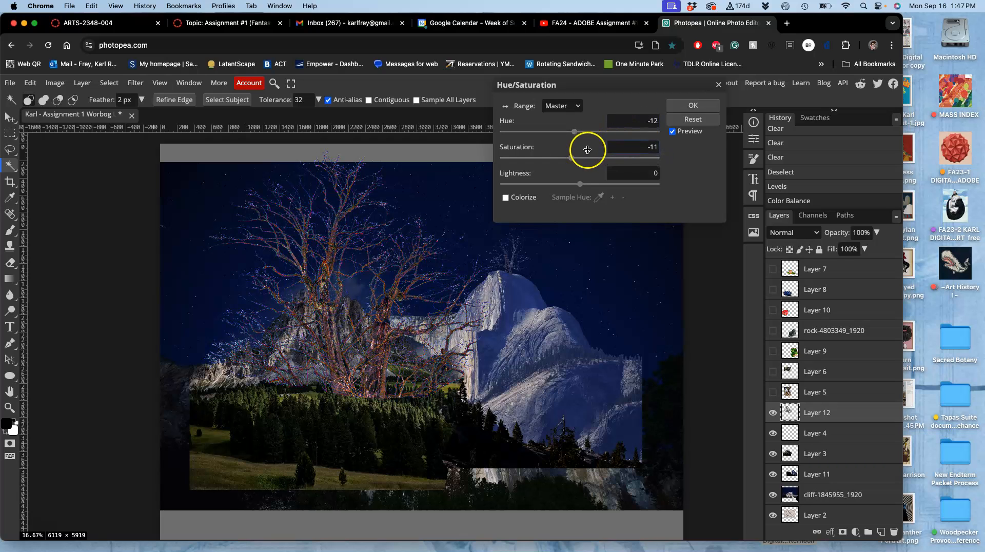
click(681, 104)
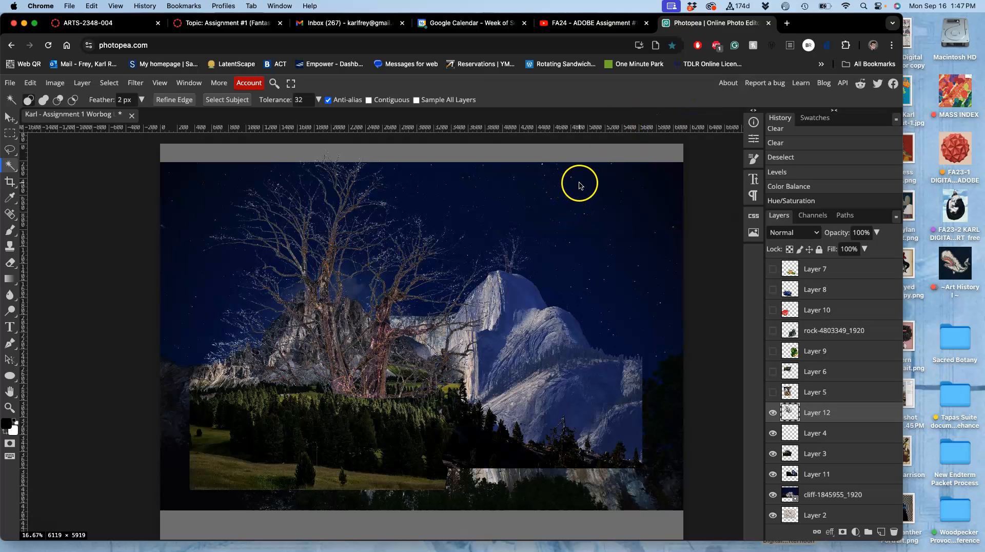
Step: Make Layer 5, the tree with large exposed roots, visible in the collage
key(super+minus)
key(super+minus)
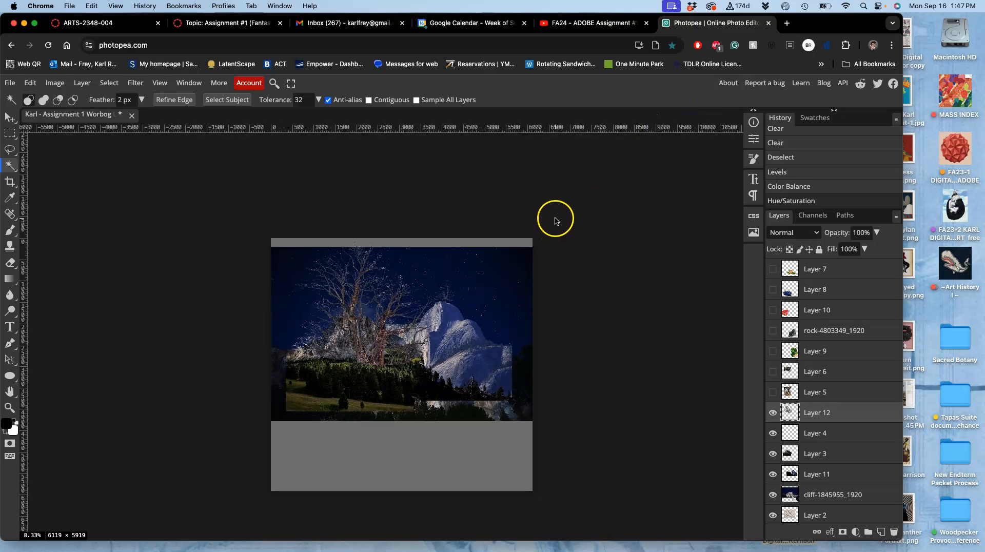
key(super+plus)
key(super+plus)
key(super+plus)
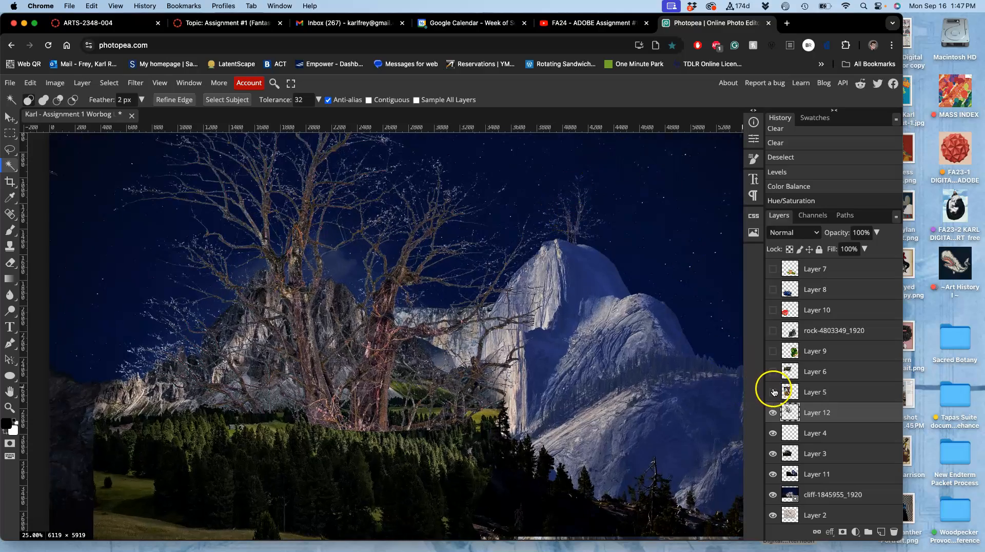
click(773, 393)
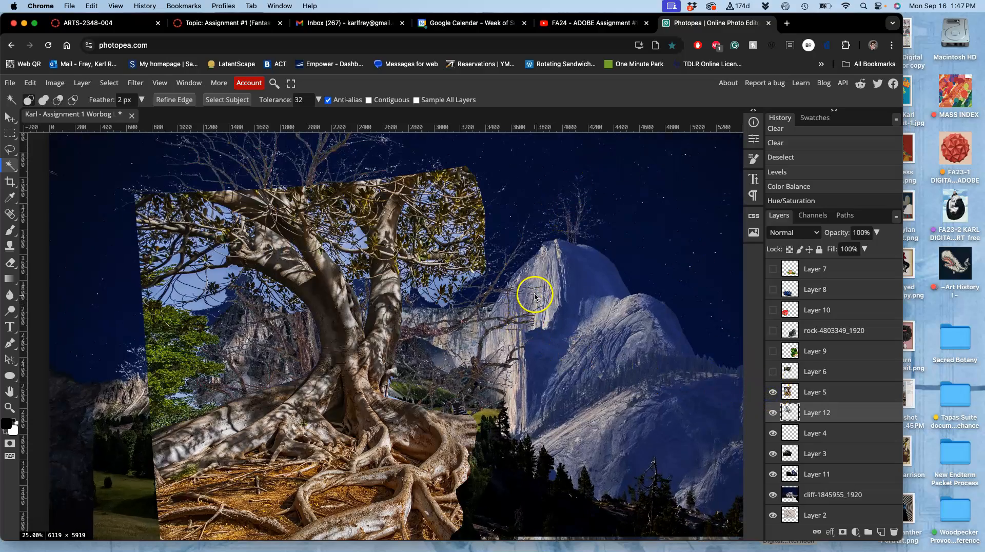
Step: Switch to Layer 5 and select the pale blue sky between the tree's branches with the Magic Wand
key(super+plus)
key(super+minus)
key(super+minus)
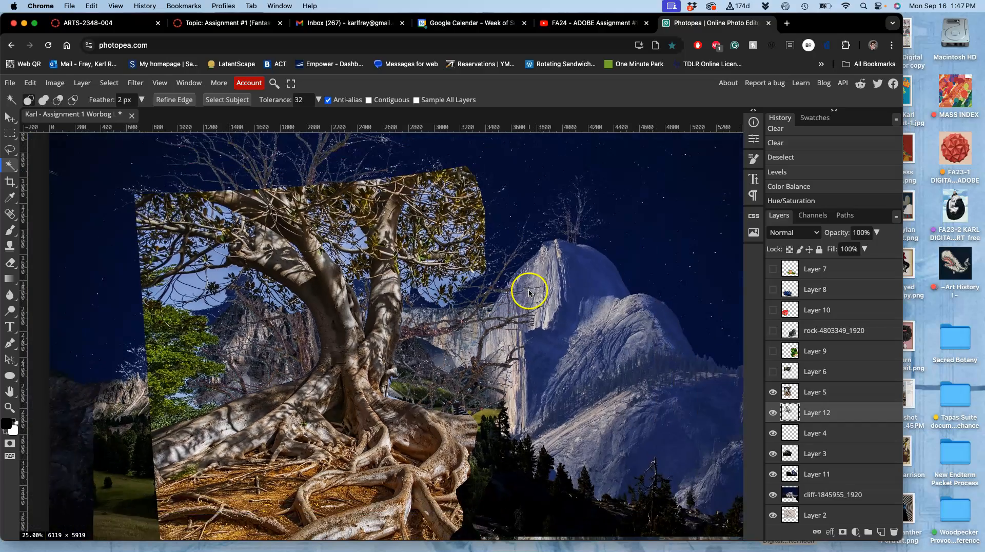
key(super+plus)
key(super+plus)
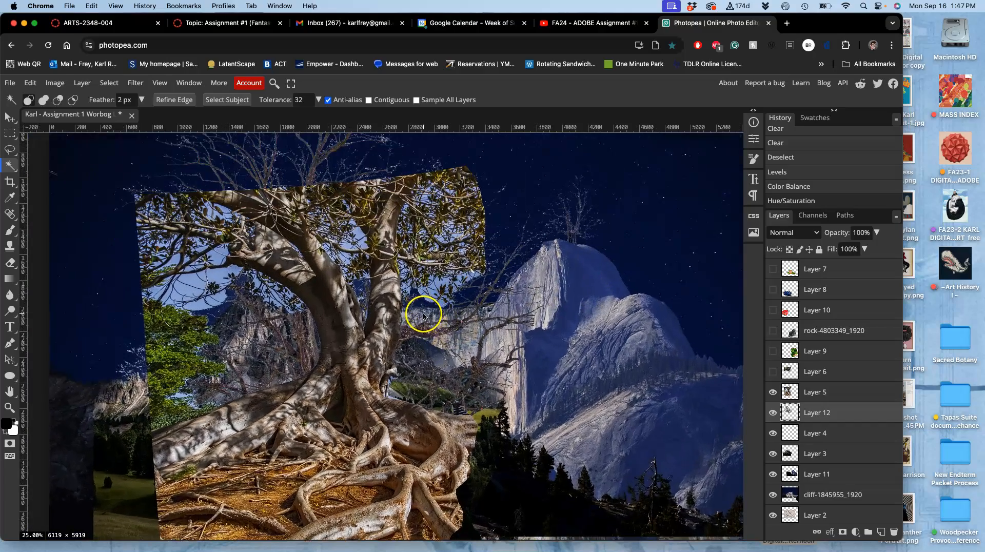
drag(367, 279, 471, 318)
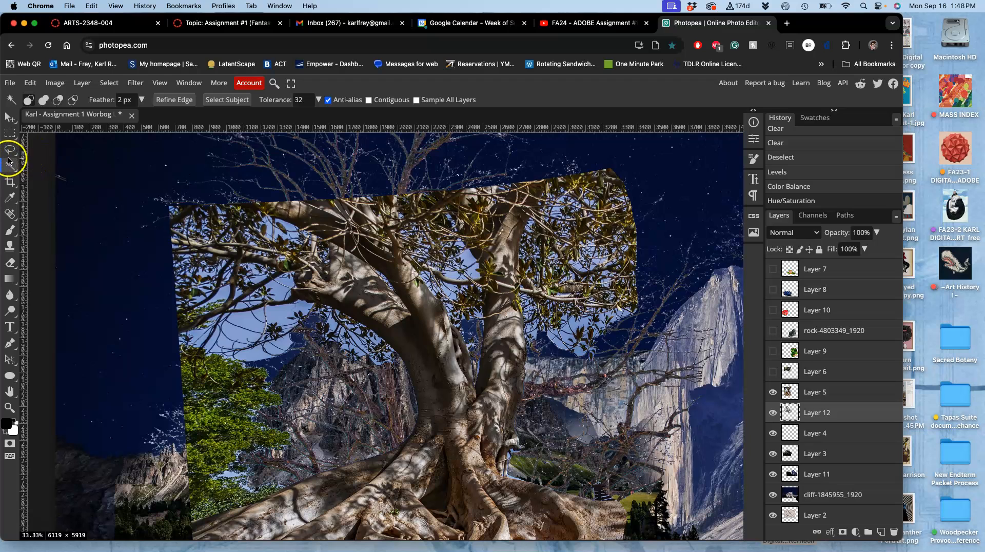
click(276, 292)
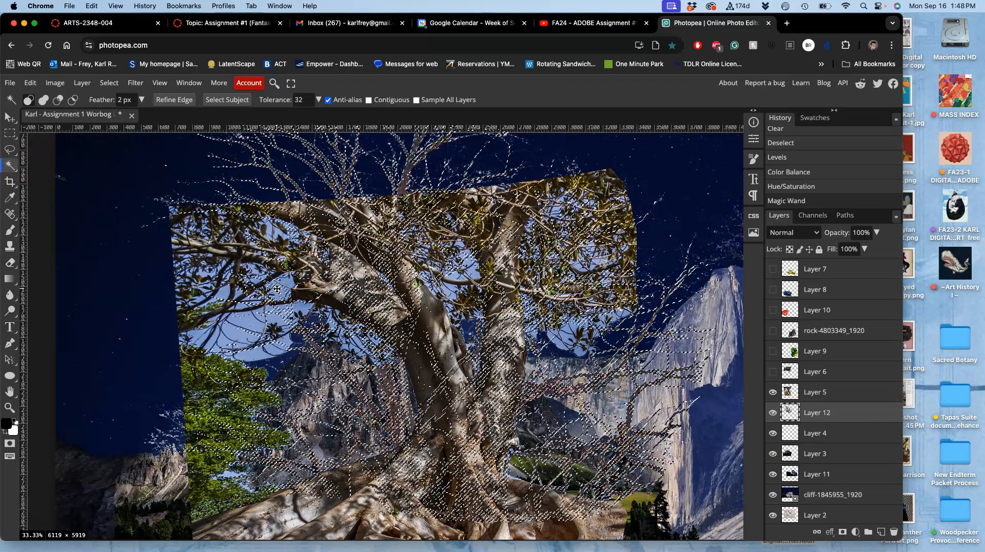
click(832, 393)
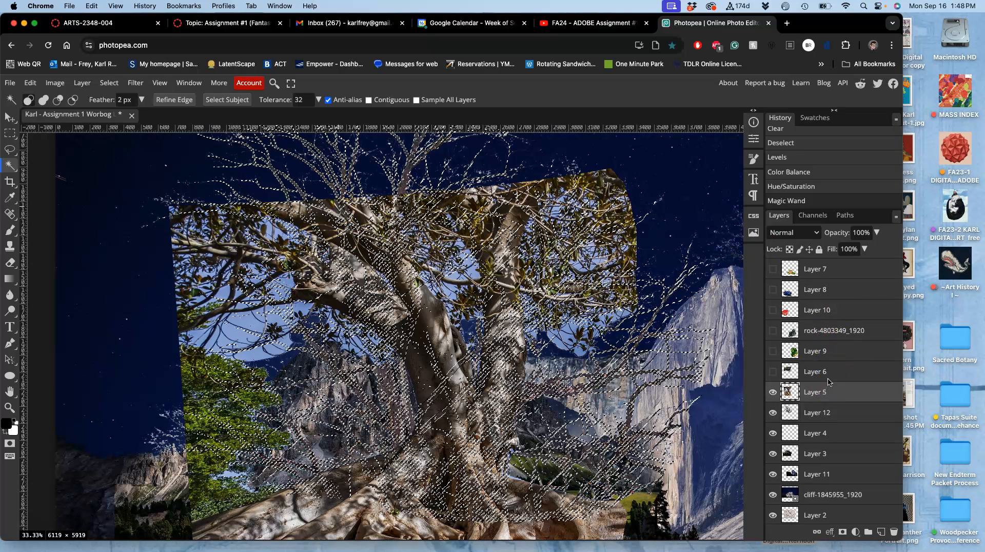
key(super+d)
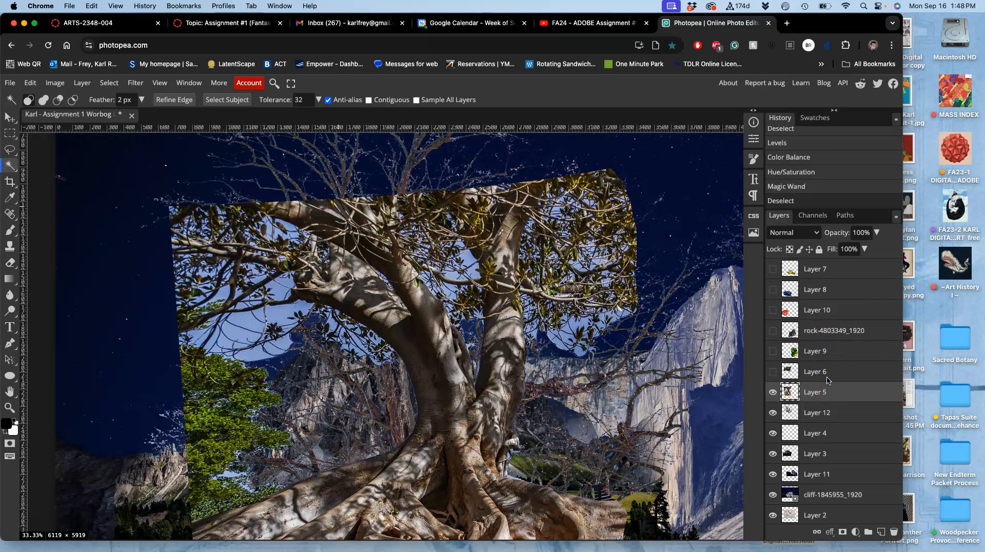
click(279, 320)
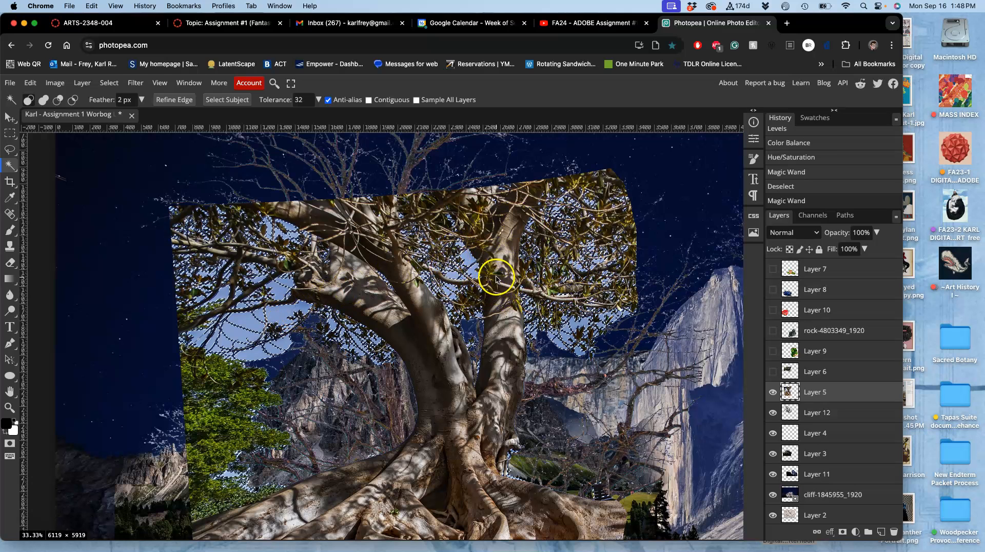
Step: Examine the sky selection's edges around the leaves, the green foliage and the trunk
scroll(495, 278, up, 5)
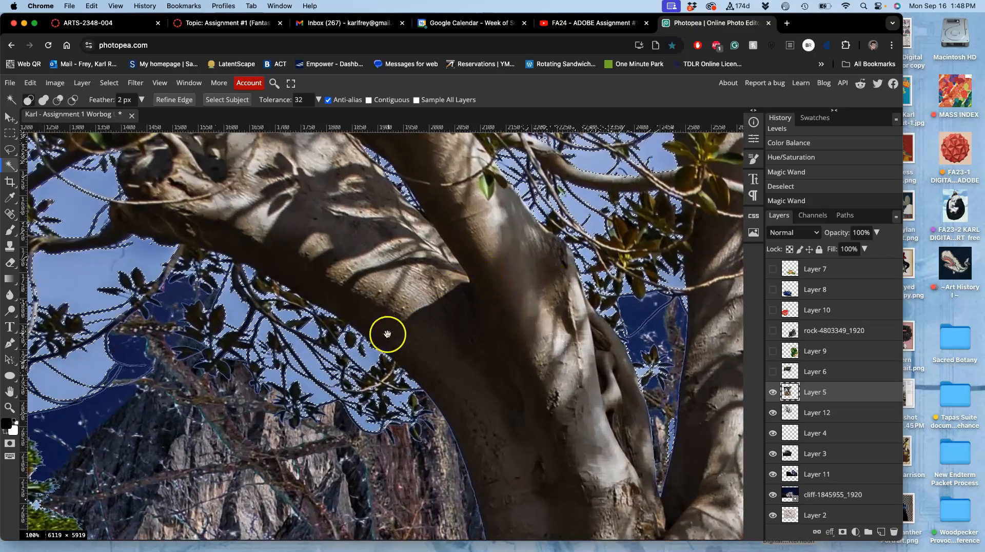
scroll(387, 334, left, 10)
scroll(465, 252, left, 5)
scroll(465, 252, down, 5)
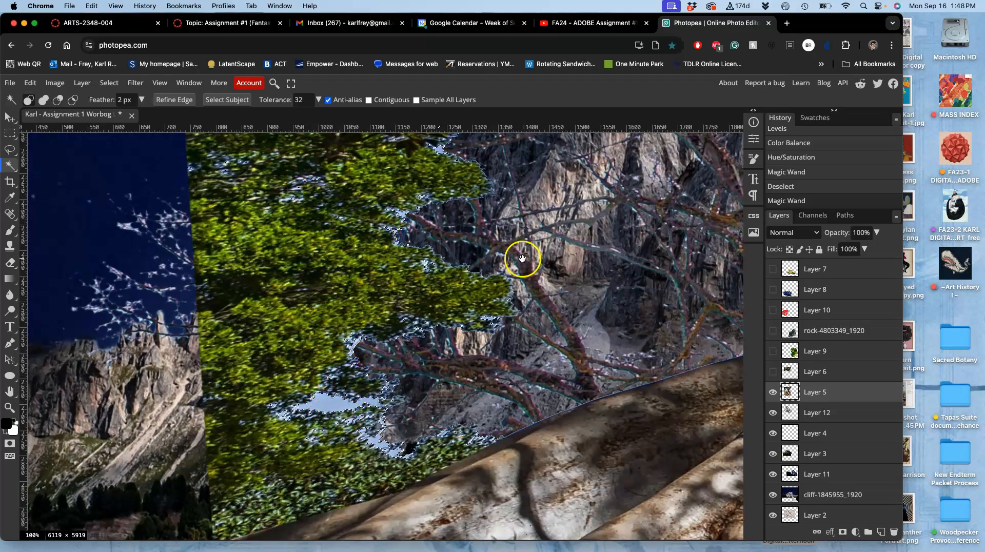
scroll(528, 248, down, 5)
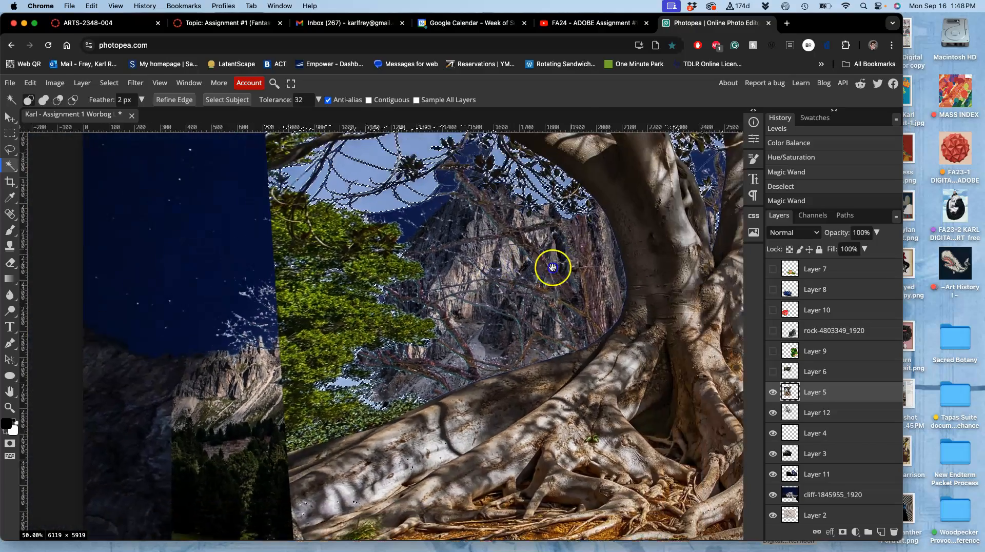
drag(553, 267, 458, 337)
key(super+minus)
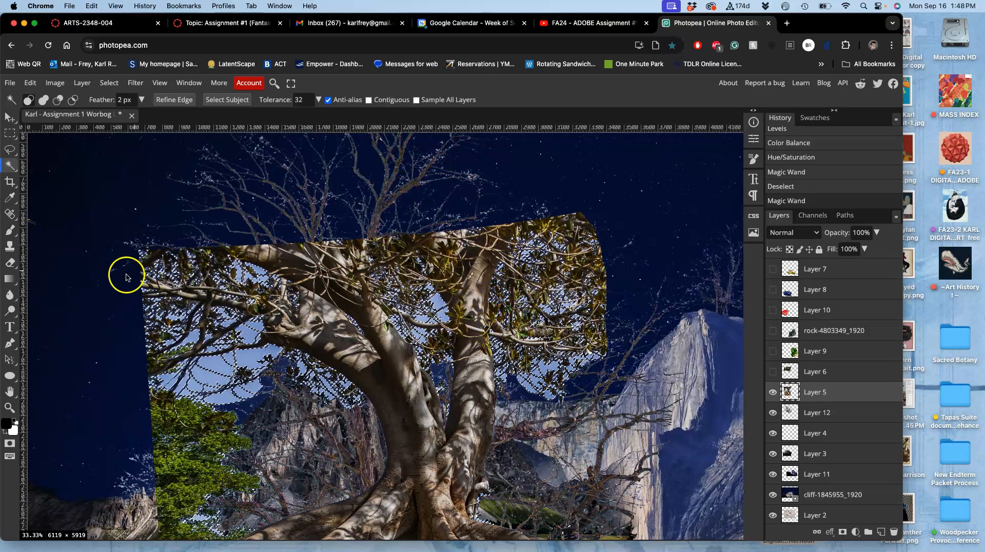
Step: Erase the selected sky between the branches of the Layer 5 tree with broad Eraser strokes, and clear the selection
click(9, 261)
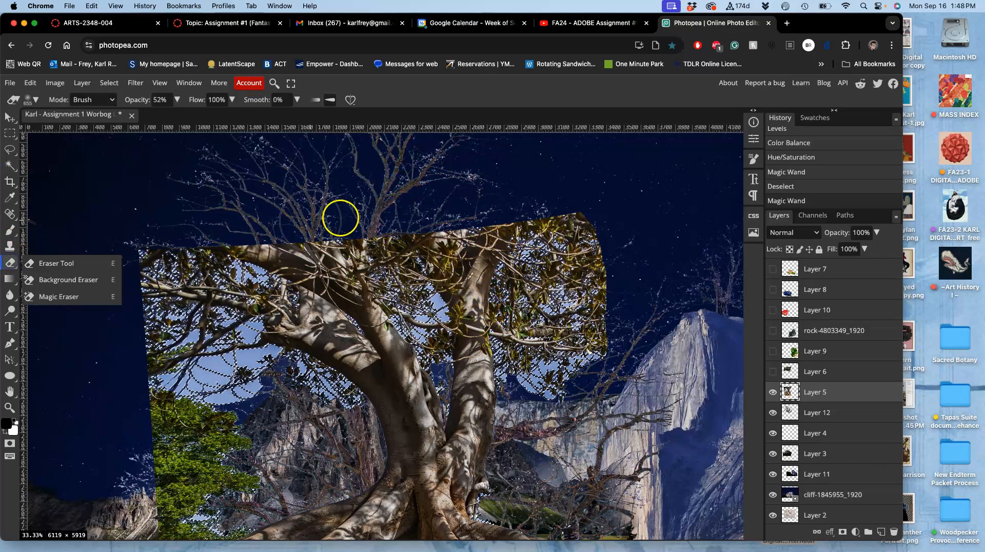
mouse_move(205, 283)
mouse_down()
mouse_move(145, 267)
mouse_move(149, 250)
mouse_move(198, 228)
mouse_move(231, 244)
mouse_move(257, 334)
mouse_move(321, 296)
mouse_up()
mouse_move(203, 533)
mouse_down()
mouse_move(299, 291)
mouse_move(317, 294)
mouse_move(323, 330)
mouse_move(309, 322)
mouse_move(300, 357)
mouse_move(326, 357)
mouse_move(363, 385)
mouse_up()
mouse_move(359, 393)
mouse_down()
mouse_move(233, 384)
mouse_move(156, 335)
mouse_move(188, 258)
mouse_move(225, 219)
mouse_move(273, 265)
mouse_move(359, 285)
mouse_move(506, 236)
mouse_move(472, 255)
mouse_move(507, 240)
mouse_move(513, 260)
mouse_move(585, 239)
mouse_move(599, 248)
mouse_move(566, 277)
mouse_move(599, 261)
mouse_move(594, 324)
mouse_move(612, 314)
mouse_up()
click(616, 316)
mouse_move(602, 269)
mouse_down()
mouse_move(596, 245)
mouse_move(358, 242)
mouse_move(163, 292)
mouse_move(132, 272)
mouse_move(241, 332)
mouse_move(413, 324)
mouse_move(540, 333)
mouse_move(545, 364)
mouse_move(570, 385)
mouse_move(590, 362)
mouse_move(469, 269)
mouse_move(400, 238)
mouse_move(261, 227)
mouse_move(102, 253)
mouse_move(128, 339)
mouse_move(319, 266)
mouse_move(462, 295)
mouse_move(509, 276)
mouse_up()
key(super+d)
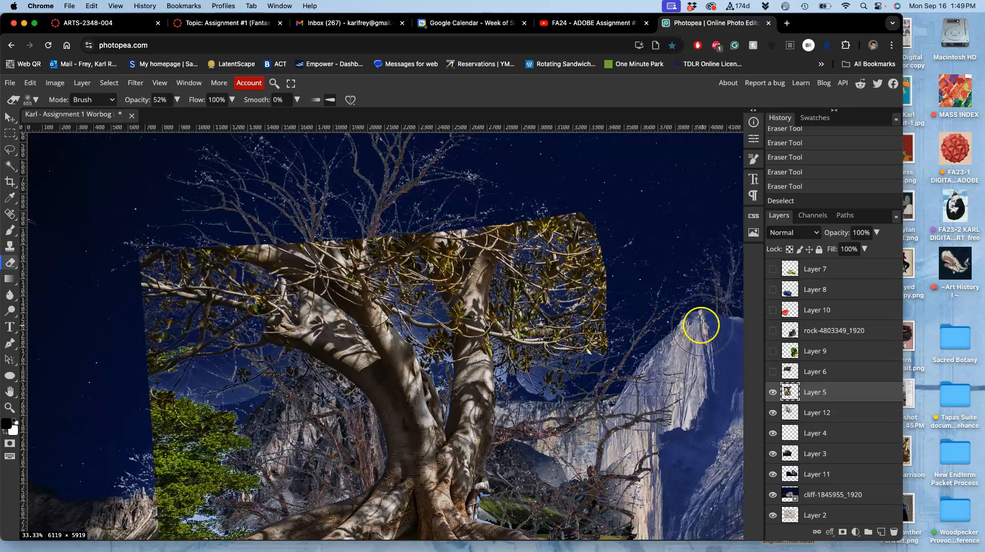
Step: Lasso and delete a piece of the straight-cut upper edge between two branches of the Layer 5 tree, and deselect
scroll(698, 323, down, 3)
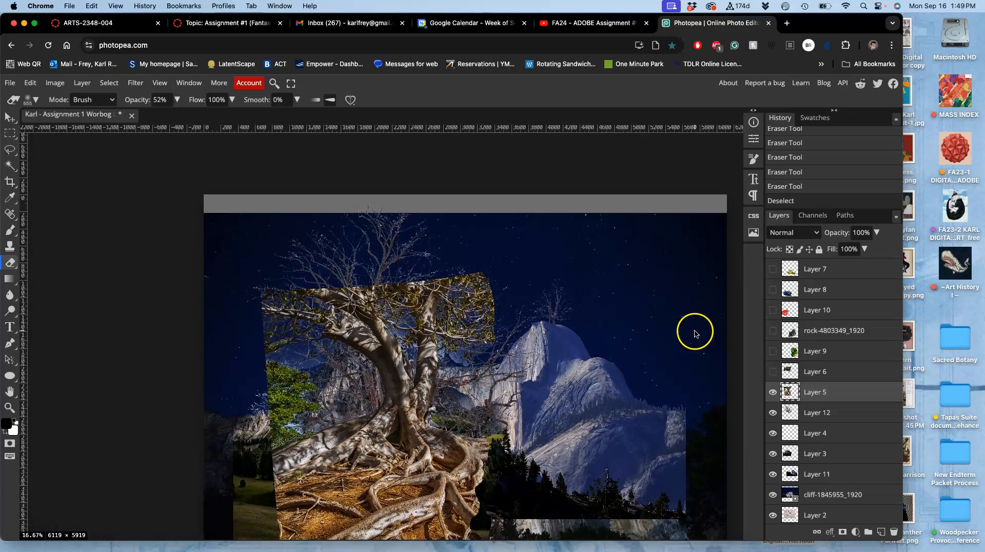
scroll(695, 332, up, 3)
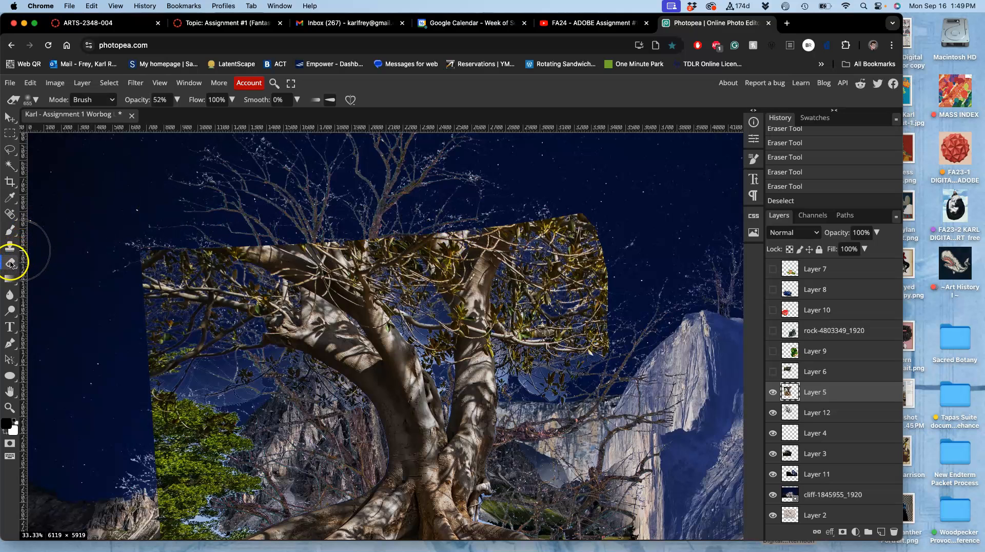
click(10, 150)
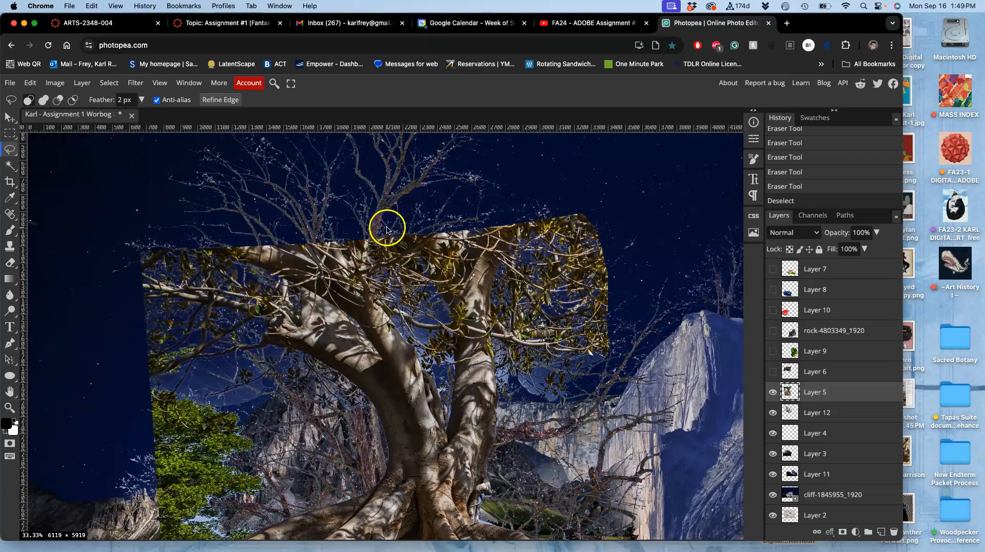
scroll(384, 225, up, 2)
scroll(385, 226, up, 5)
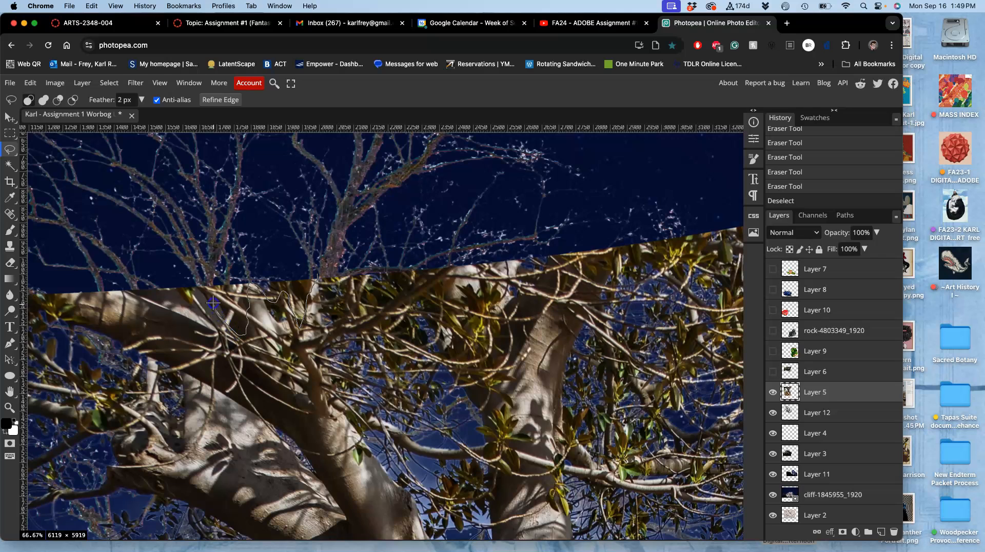
drag(260, 247, 280, 240)
key(Delete)
key(ctrl+d)
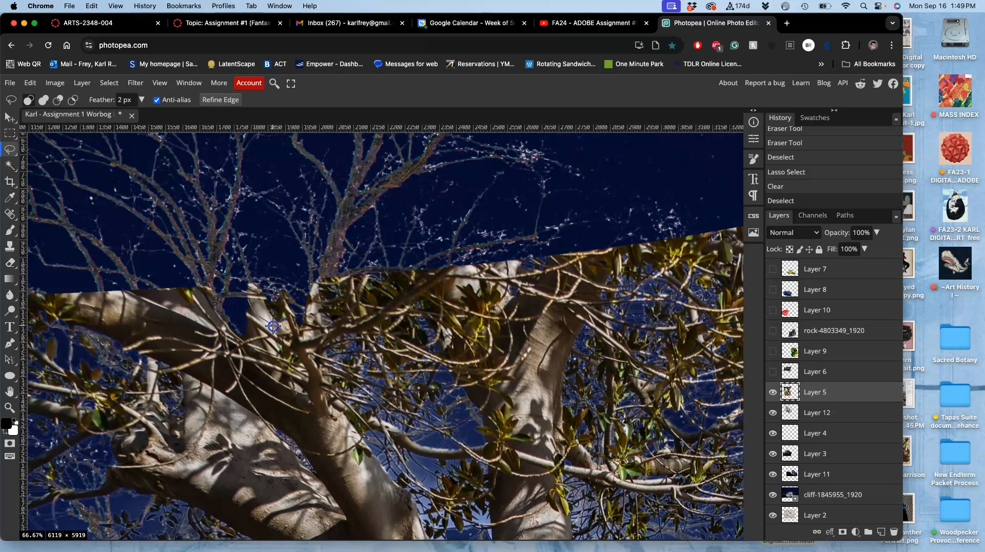
Step: Lasso and delete the leftover pale branch stub beside the new gap in the tree's upper edge, and deselect
drag(269, 315, 281, 329)
key(Delete)
click(279, 322)
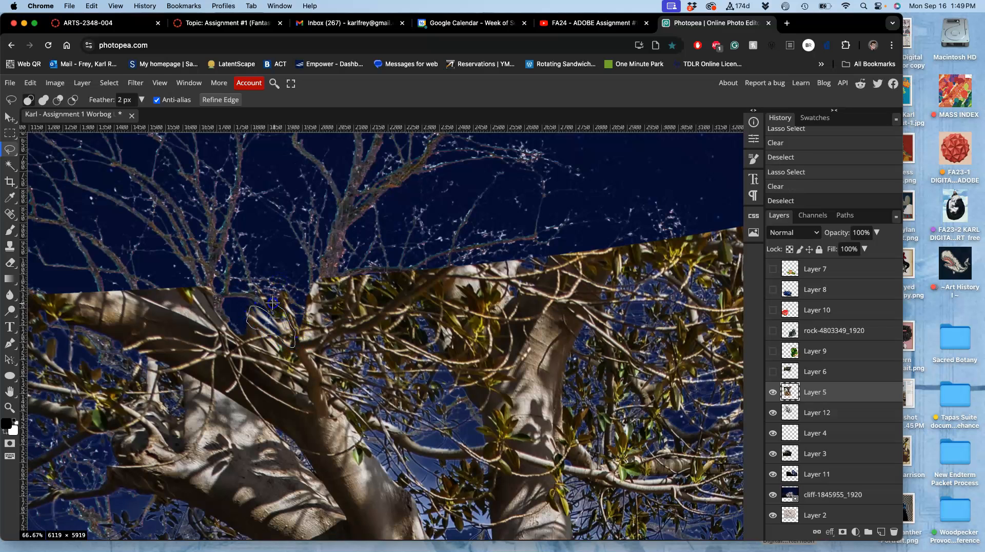
Step: Lasso and delete the flat-cut part along the top of the tree's large left limb, giving it a rounded edge
drag(273, 314, 397, 260)
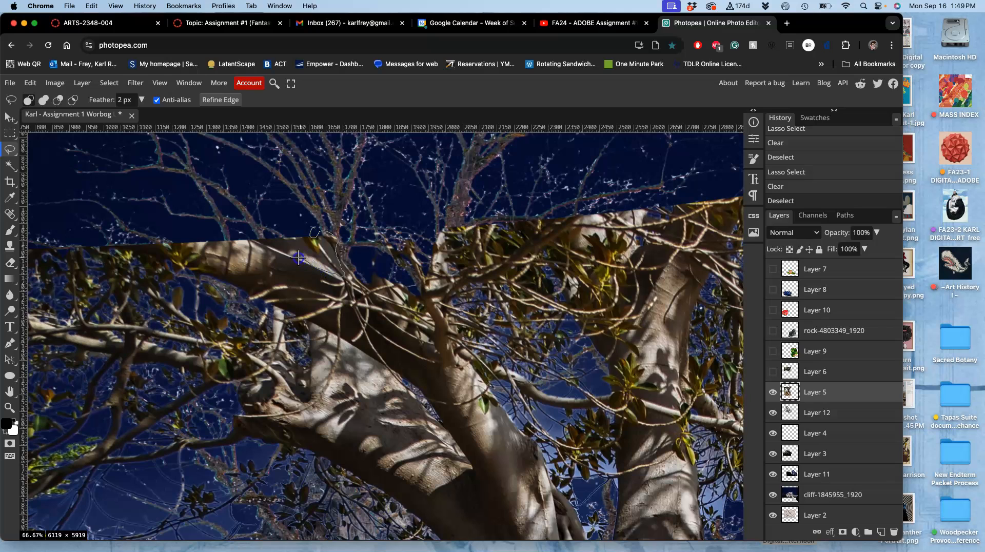
drag(279, 206, 295, 210)
key(Delete)
key(super+d)
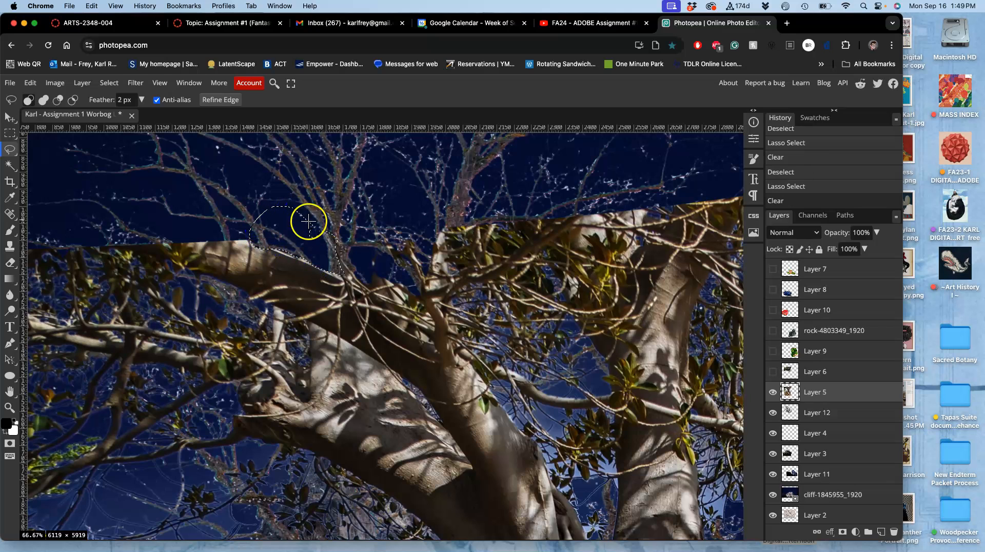
Step: Lasso and delete the lower part of the large left limb on Layer 5, leaving a thin branch along its top, and deselect
drag(343, 282, 300, 269)
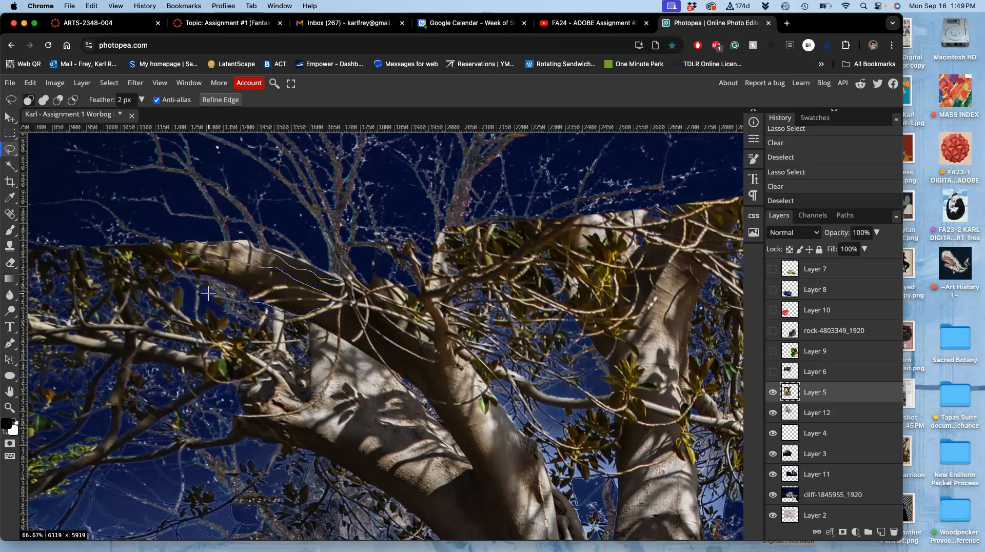
drag(127, 240, 131, 240)
key(Delete)
key(super+d)
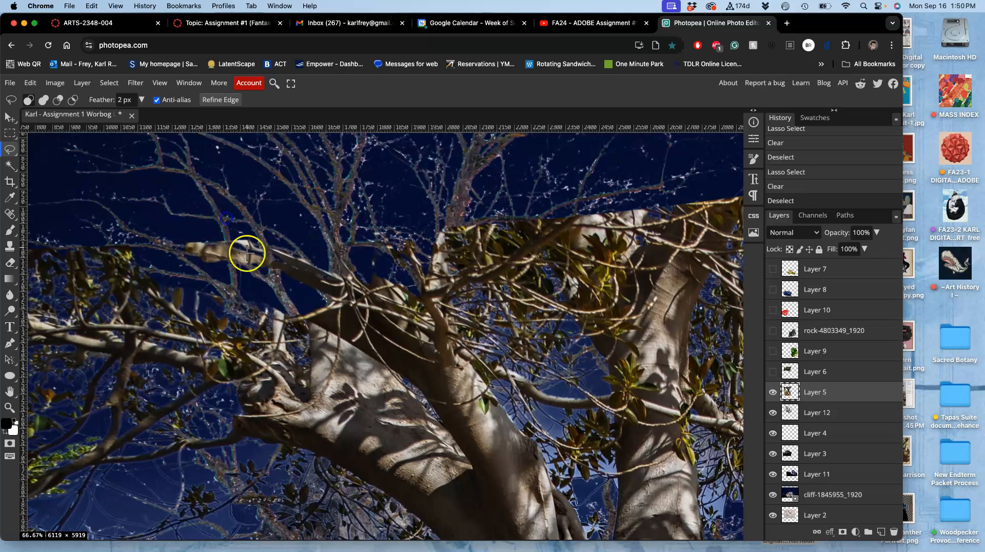
click(303, 264)
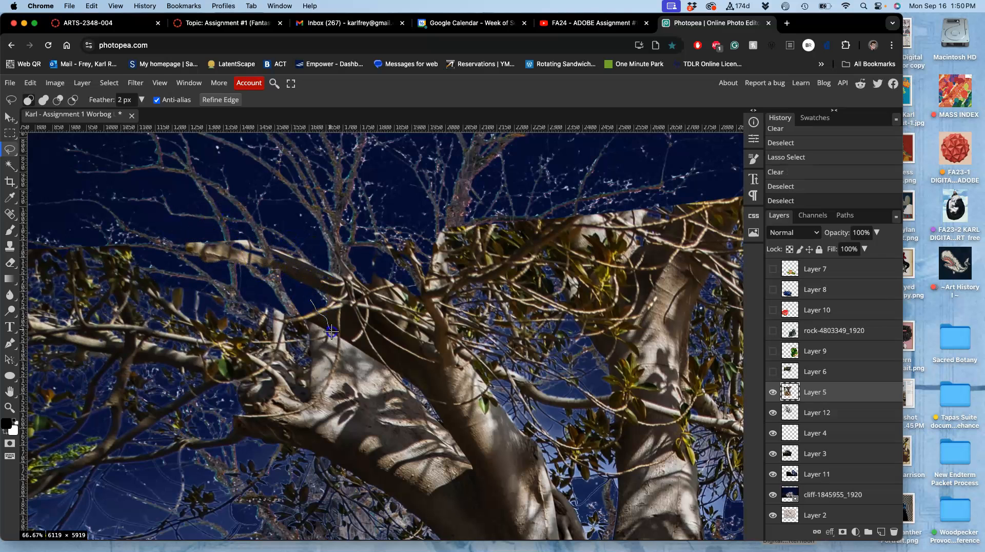
Step: Try lassoing and deleting a large section of the limb between the left and middle branches, and undo the deletion
drag(468, 424, 413, 300)
key(Delete)
click(411, 284)
click(433, 315)
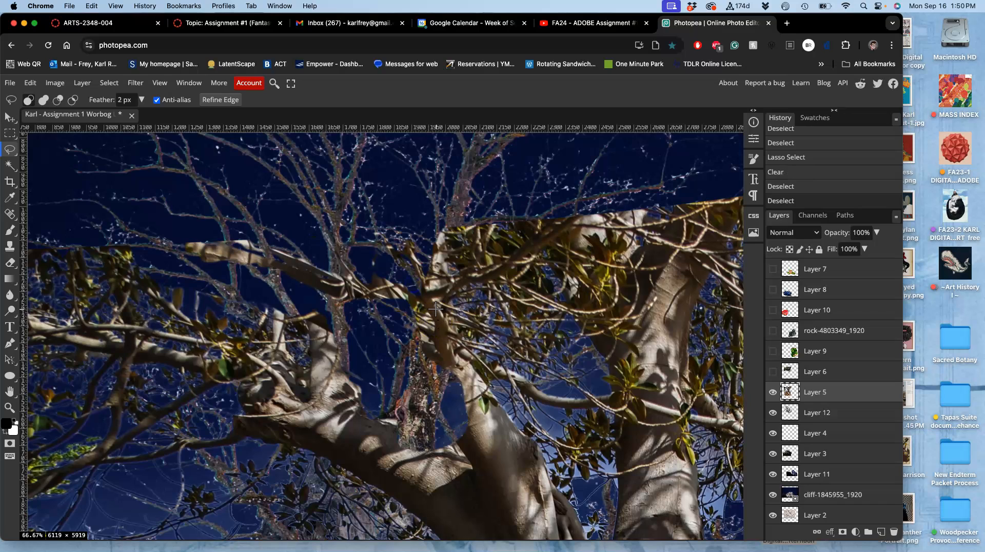
key(super+minus)
key(super+minus)
drag(432, 300, 437, 267)
key(super+z)
key(super+z)
key(super+z)
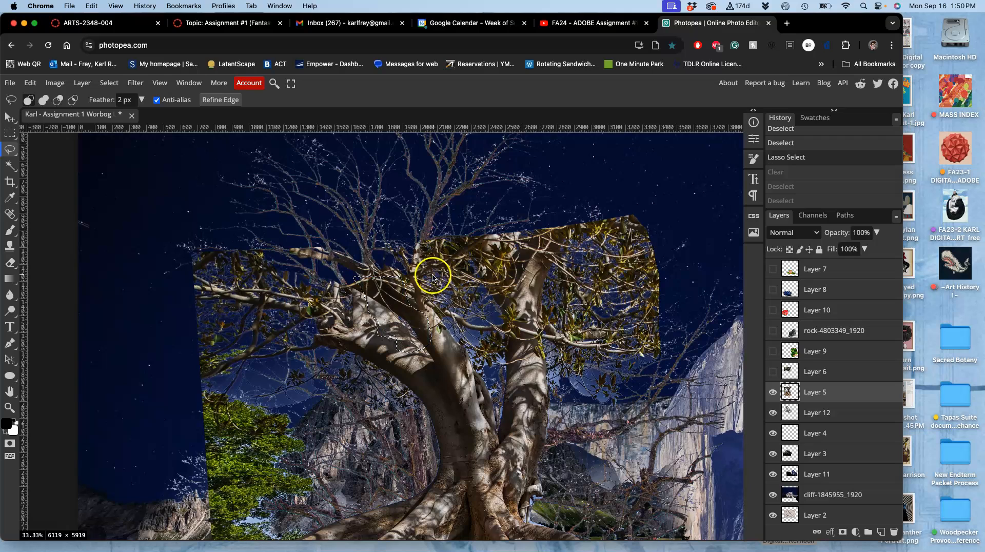
Step: Lasso and delete the leftover thin floating branch above the left limb in two pieces, and deselect
click(400, 282)
mouse_move(337, 253)
mouse_down()
mouse_move(299, 256)
mouse_move(345, 264)
mouse_up()
key(Delete)
key(super+d)
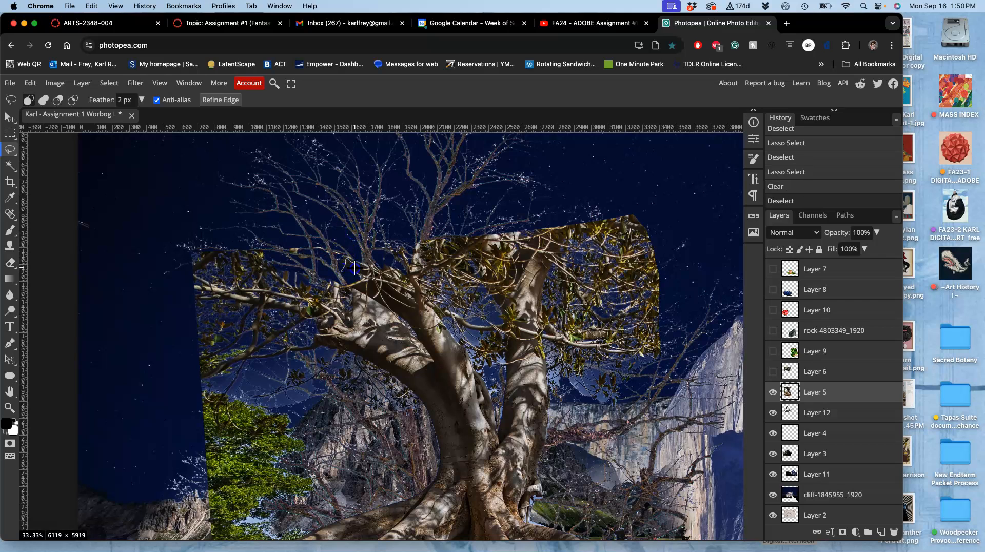
drag(286, 246, 300, 258)
key(Delete)
click(320, 277)
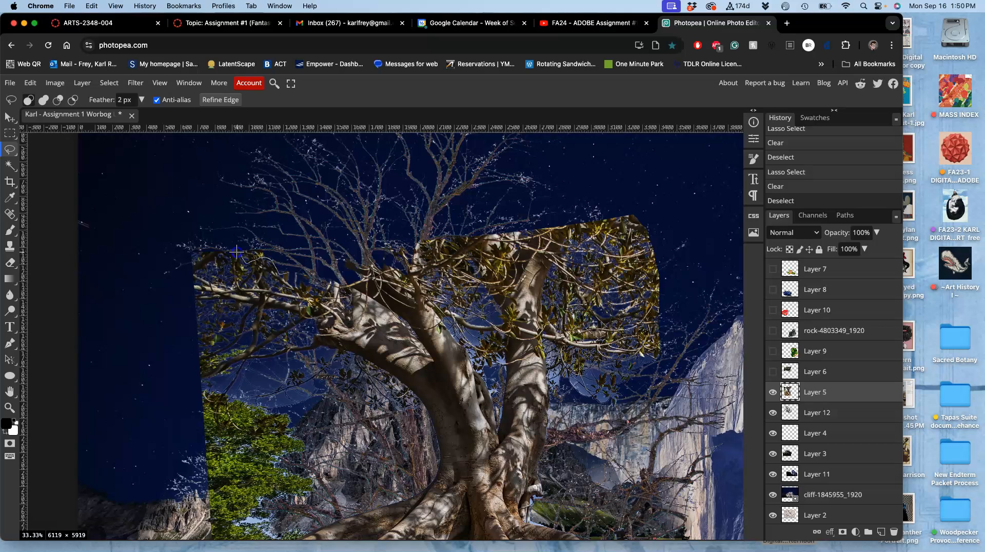
Step: Lasso and delete the straight-cut upper edge of the leaves at the tree's far left, and deselect
mouse_move(175, 229)
mouse_down()
mouse_move(222, 212)
mouse_move(280, 254)
mouse_up()
key(Delete)
click(290, 293)
Step: Lasso and delete the flat-cut foliage top between the middle and right limbs in two passes, giving it an irregular outline, and deselect
mouse_move(282, 318)
mouse_down()
mouse_move(257, 367)
mouse_move(267, 373)
mouse_move(401, 320)
mouse_move(439, 334)
mouse_move(535, 294)
mouse_move(565, 257)
mouse_move(538, 233)
mouse_up()
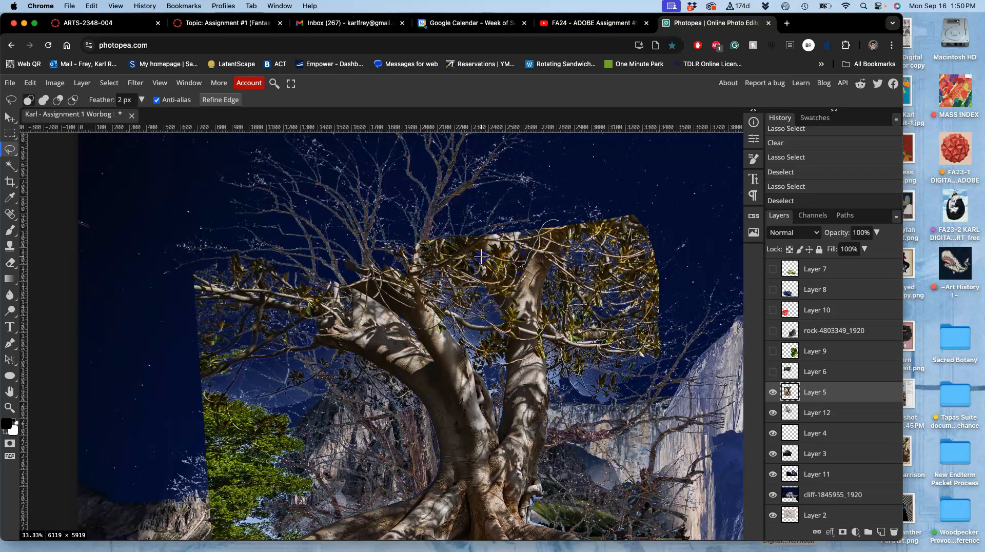
drag(463, 232, 477, 225)
key(Delete)
click(493, 238)
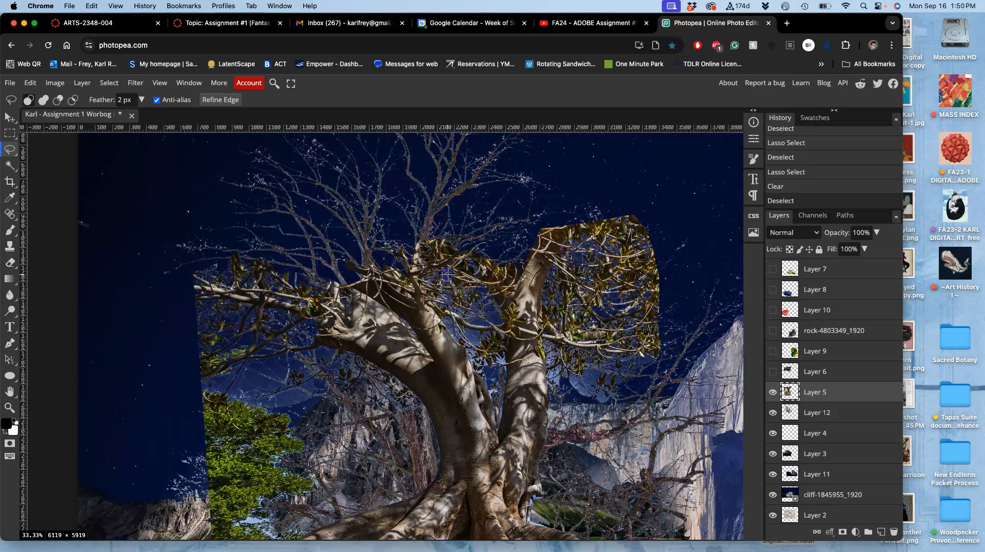
drag(469, 273, 489, 250)
key(Delete)
click(506, 251)
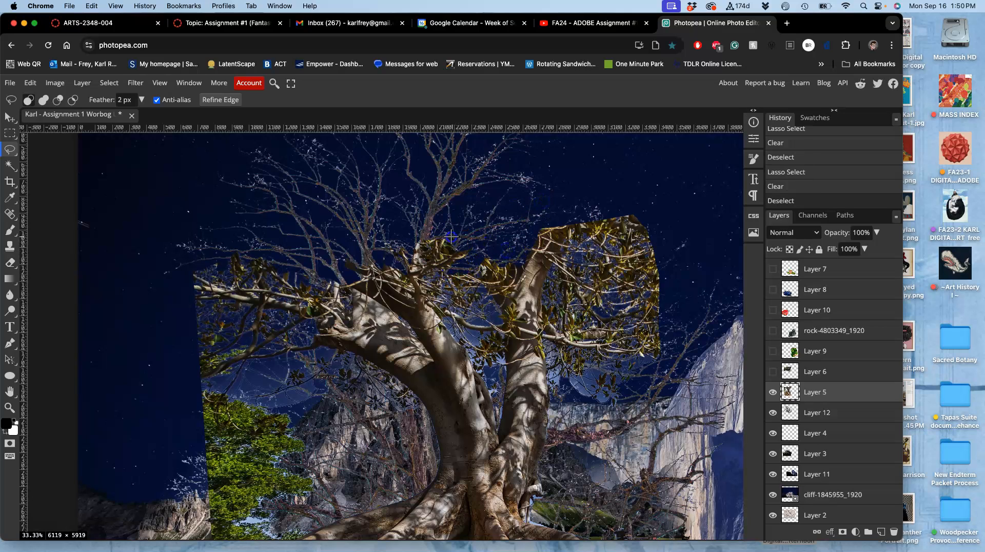
Step: Lasso and delete the flat-topped tip of the middle limb, and trim the limb's left side below it
drag(398, 252, 434, 219)
key(Delete)
click(468, 215)
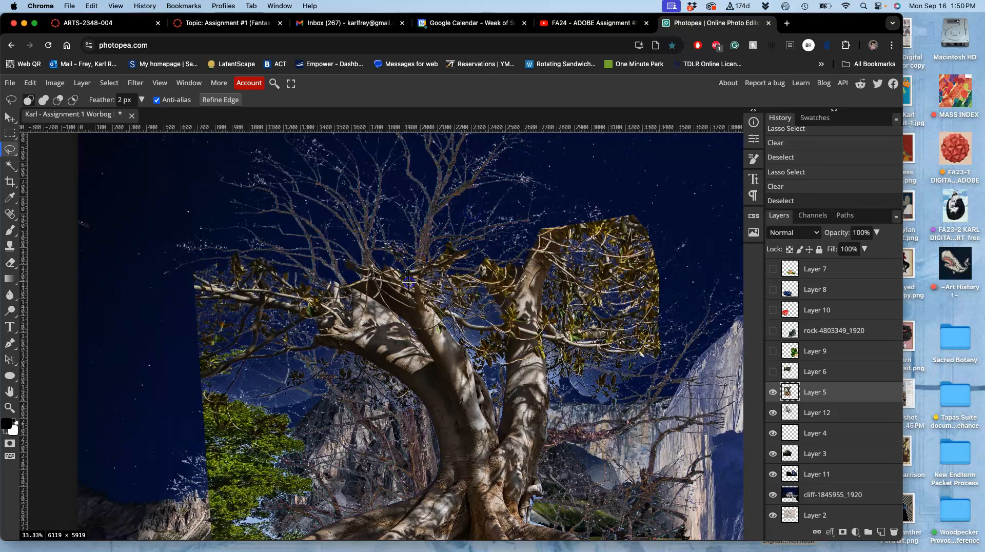
mouse_move(411, 230)
mouse_down()
mouse_move(456, 323)
mouse_move(455, 297)
mouse_move(356, 286)
mouse_up()
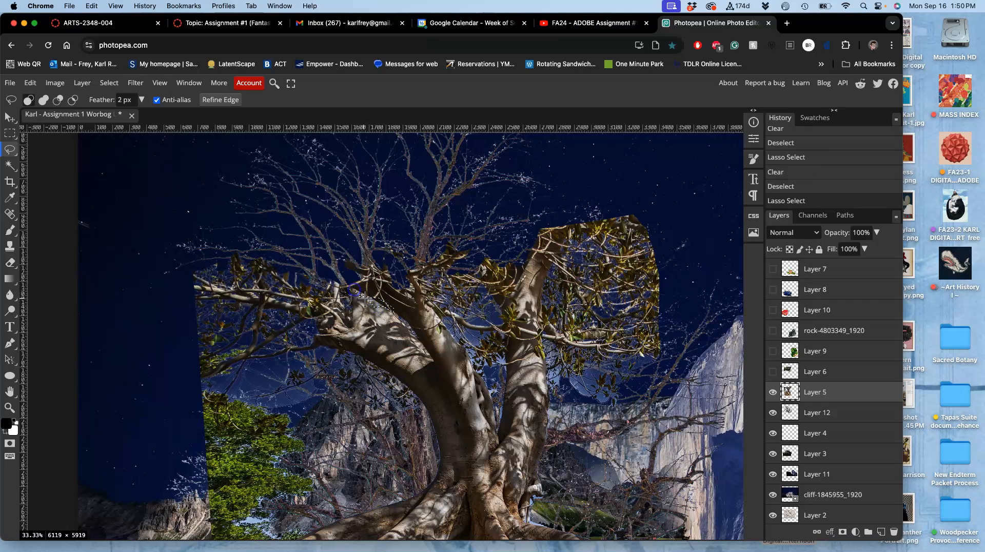
mouse_move(405, 333)
mouse_down()
mouse_move(417, 354)
mouse_move(404, 318)
mouse_move(370, 286)
mouse_up()
key(Delete)
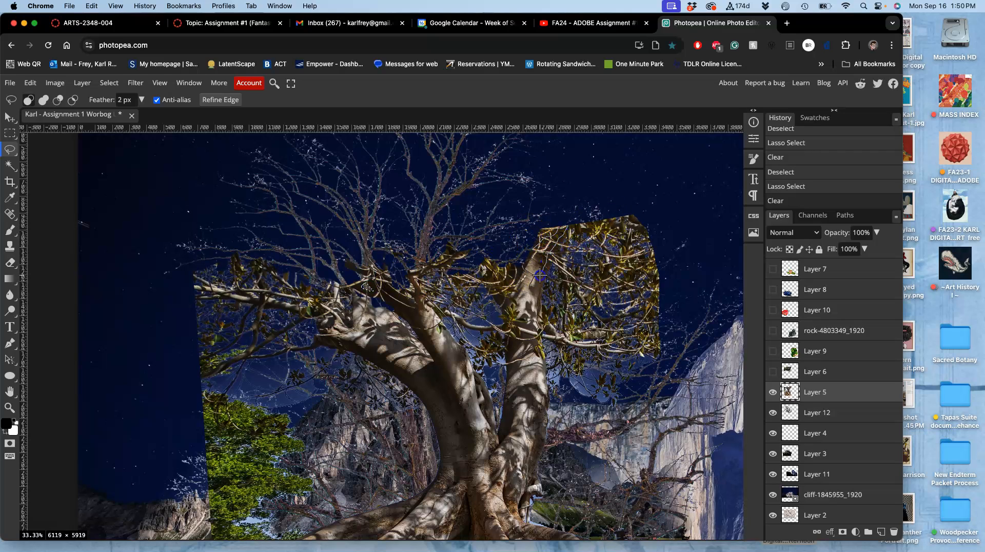
Step: Lasso and delete the leaves and twigs just to the right of the right limb's upper end, and deselect
drag(570, 263, 584, 246)
key(Delete)
click(584, 247)
click(572, 255)
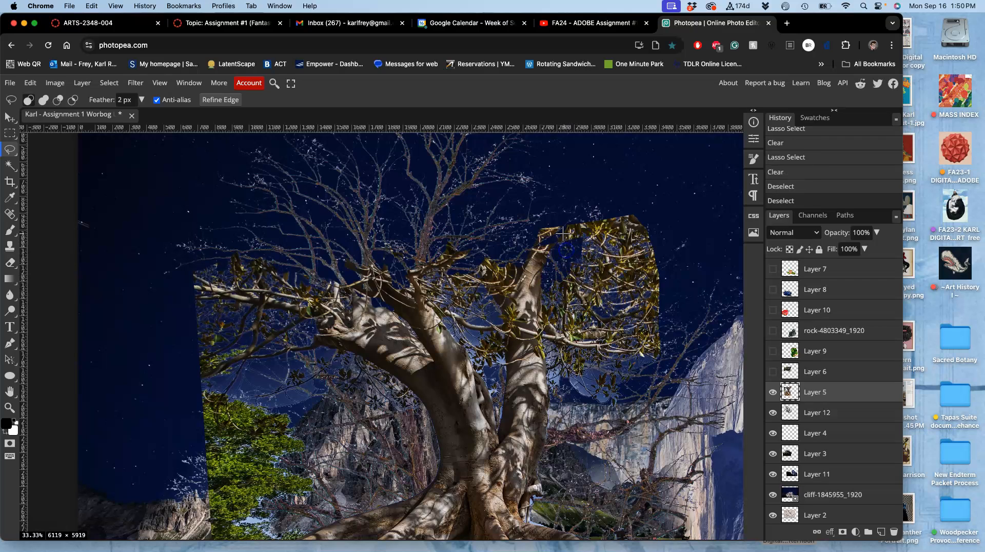
Step: Lasso and delete the flat-cut corner pieces at the tip of the right limb in two passes, and deselect
drag(541, 236, 546, 246)
key(Delete)
click(580, 256)
click(539, 241)
drag(550, 222, 556, 231)
key(Delete)
click(618, 229)
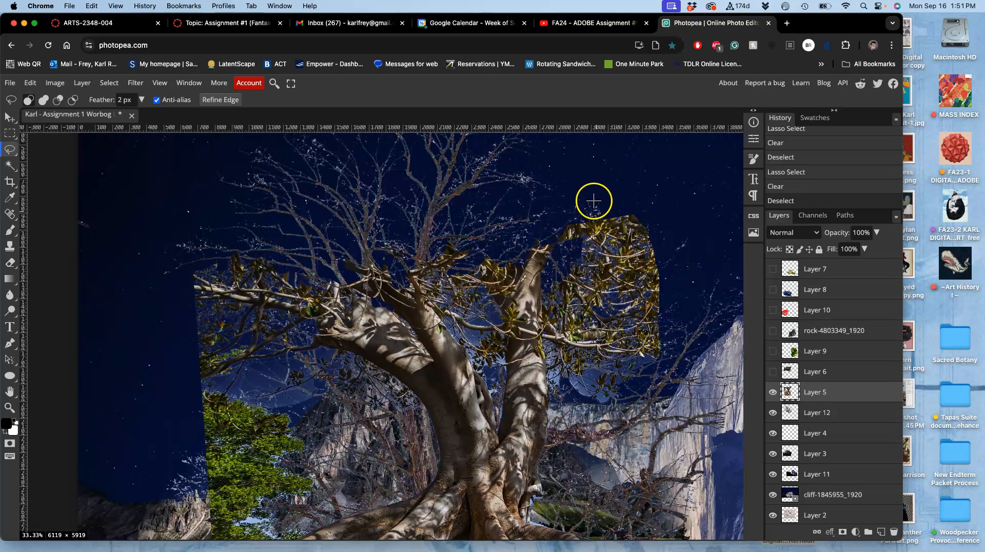
Step: Lasso and delete the straight upper and outer edges of the right-hand foliage in several pieces, leaving a ragged natural outline, and deselect
drag(544, 273, 544, 273)
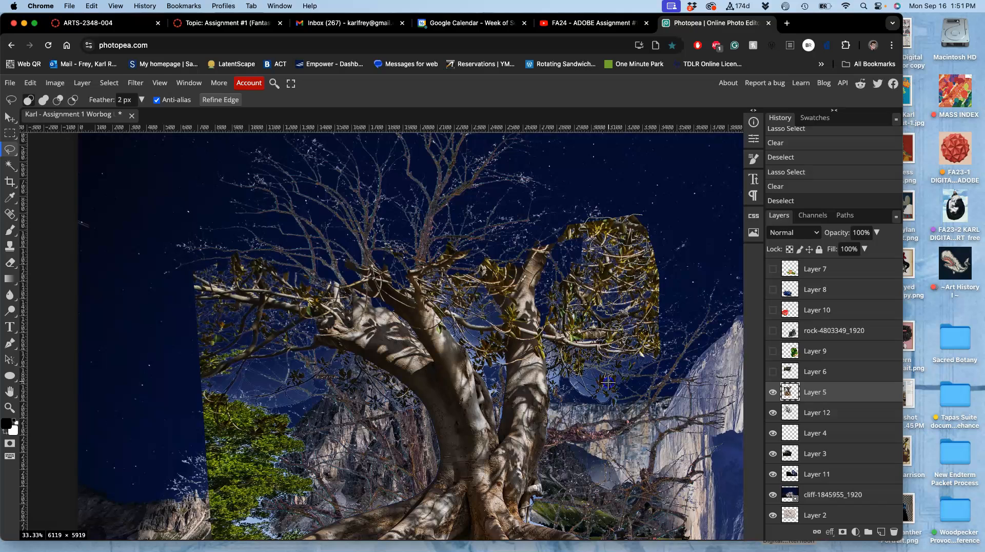
drag(675, 236, 658, 229)
key(Delete)
click(688, 210)
drag(645, 262, 625, 272)
mouse_move(606, 224)
mouse_down()
mouse_move(623, 218)
mouse_move(608, 249)
mouse_up()
key(Delete)
click(636, 257)
key(Delete)
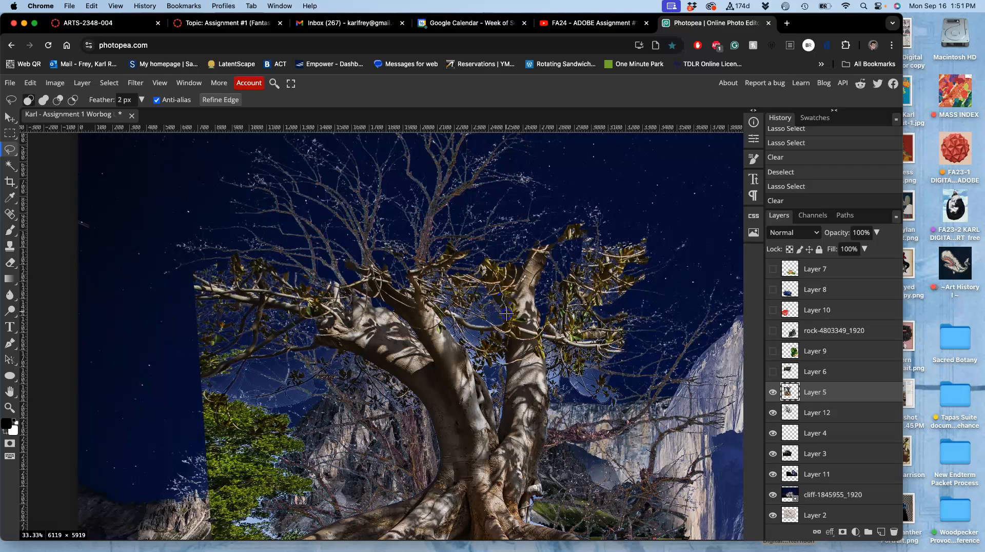
click(499, 362)
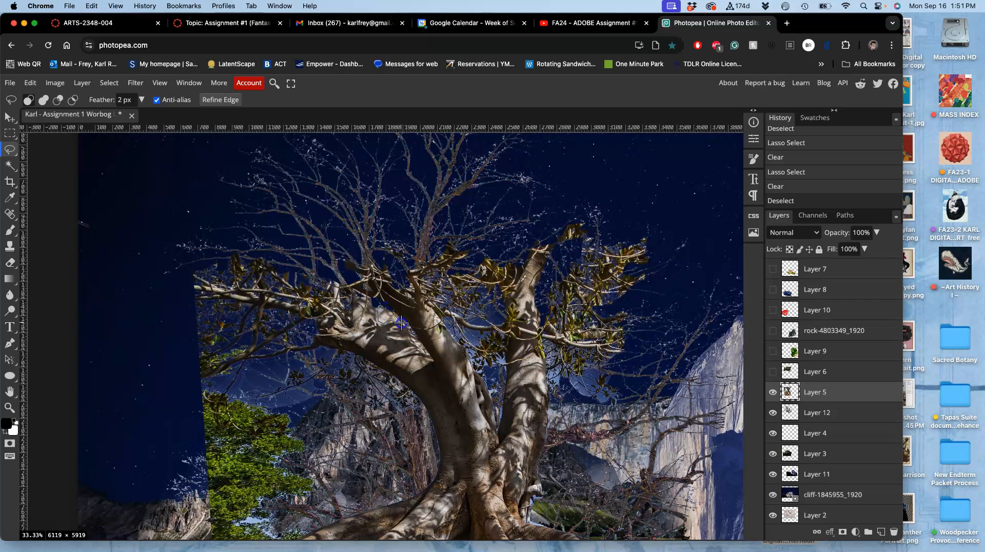
Step: Lasso and delete excess bark from the fork between the left and middle limbs in successive pieces, and deselect
drag(380, 307, 392, 314)
key(Delete)
click(425, 305)
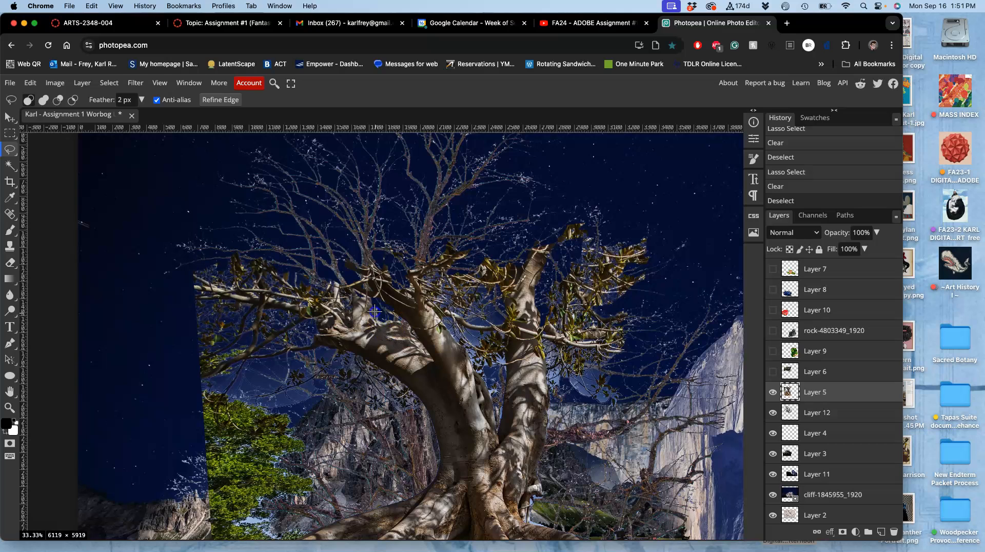
mouse_move(405, 295)
mouse_down()
mouse_move(528, 283)
mouse_move(590, 292)
mouse_move(385, 319)
mouse_up()
mouse_move(421, 313)
mouse_down()
mouse_move(450, 294)
mouse_move(473, 297)
mouse_move(512, 322)
mouse_move(515, 351)
mouse_move(554, 335)
mouse_move(500, 353)
mouse_move(397, 329)
mouse_up()
mouse_move(427, 313)
mouse_down()
mouse_move(662, 254)
mouse_move(550, 235)
mouse_move(530, 246)
mouse_move(511, 296)
mouse_up()
key(Delete)
key(super+d)
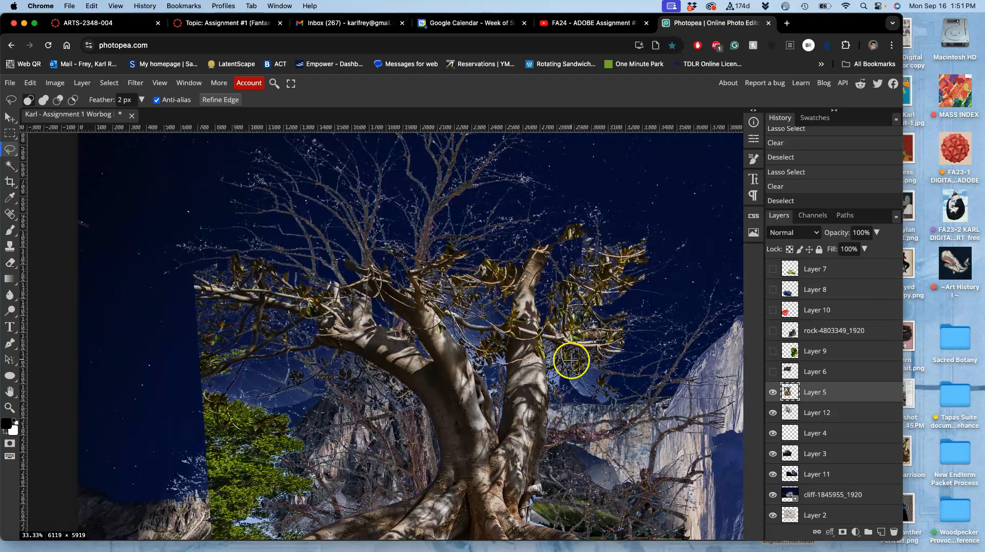
Step: Make Layer 12, the bare tree behind the large trunk, the active layer
scroll(581, 343, down, 5)
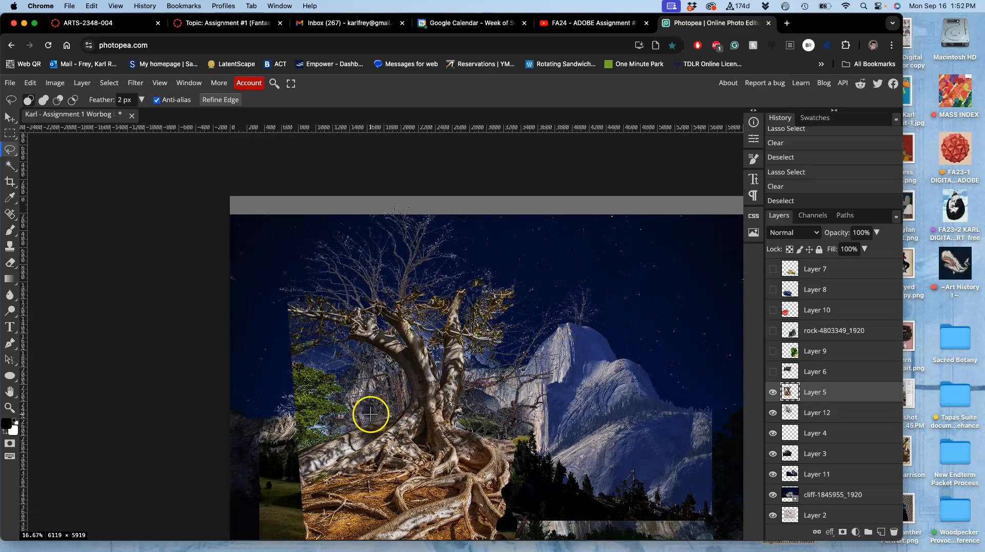
click(804, 413)
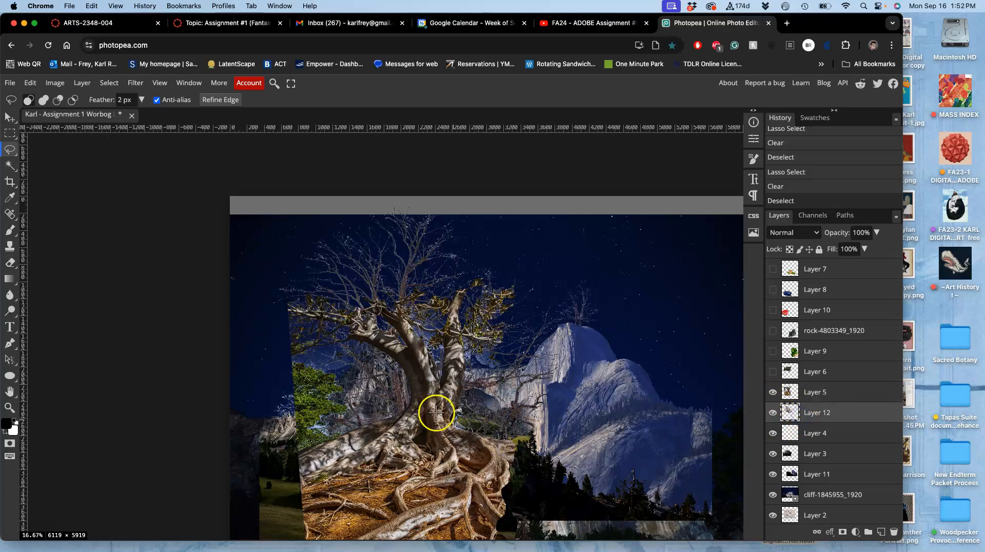
scroll(402, 398, up, 5)
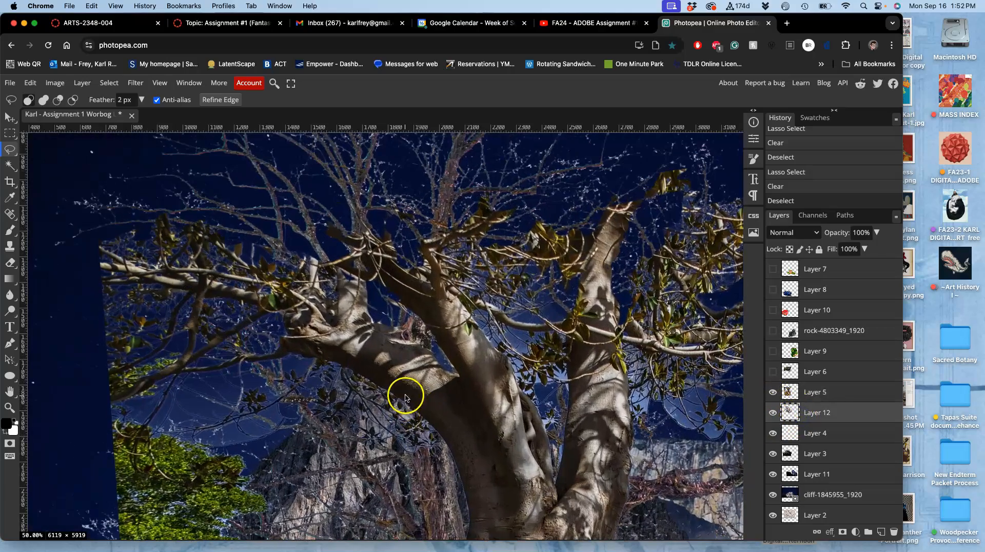
scroll(369, 452, down, 5)
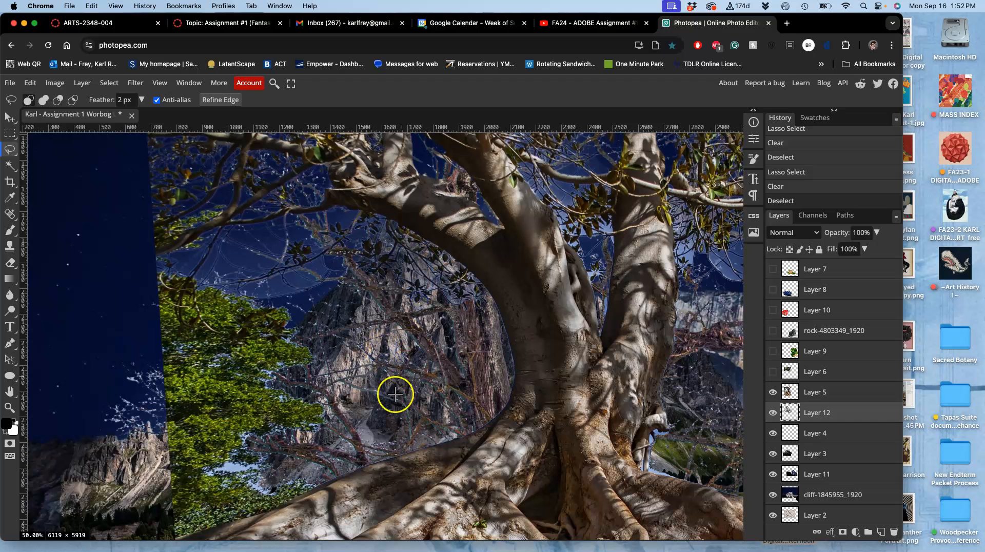
Step: Try erasing the bare branches in front of the rocks left of the trunk with the Eraser at 52% opacity, and undo the strokes
click(10, 262)
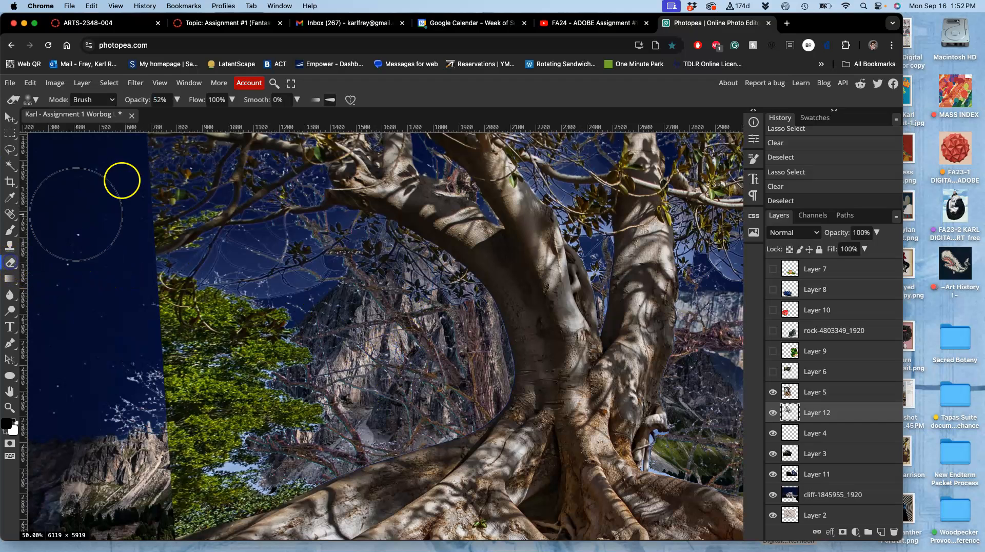
mouse_move(407, 311)
mouse_down()
mouse_move(427, 330)
mouse_move(436, 317)
mouse_move(433, 335)
mouse_move(433, 307)
mouse_move(444, 323)
mouse_up()
mouse_move(382, 403)
mouse_down()
mouse_move(367, 429)
mouse_move(339, 441)
mouse_move(304, 403)
mouse_move(332, 350)
mouse_up()
key(ctrl+z)
key(ctrl+z)
key(ctrl+z)
key(ctrl+z)
key(ctrl+z)
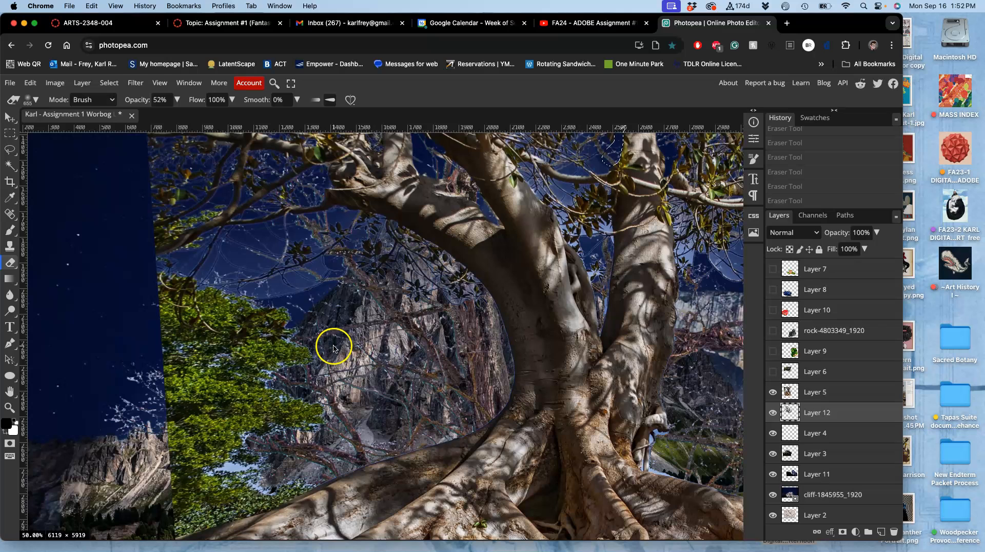
Step: Lasso the area of Layer 12 branches over the rocky peak and green foliage, following the left contour of the trunk
click(10, 150)
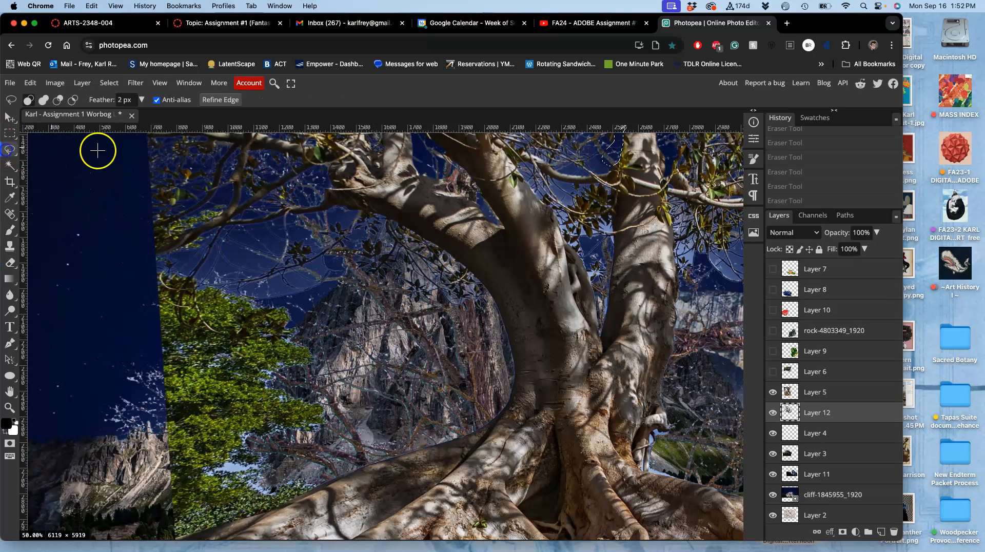
drag(231, 279, 273, 293)
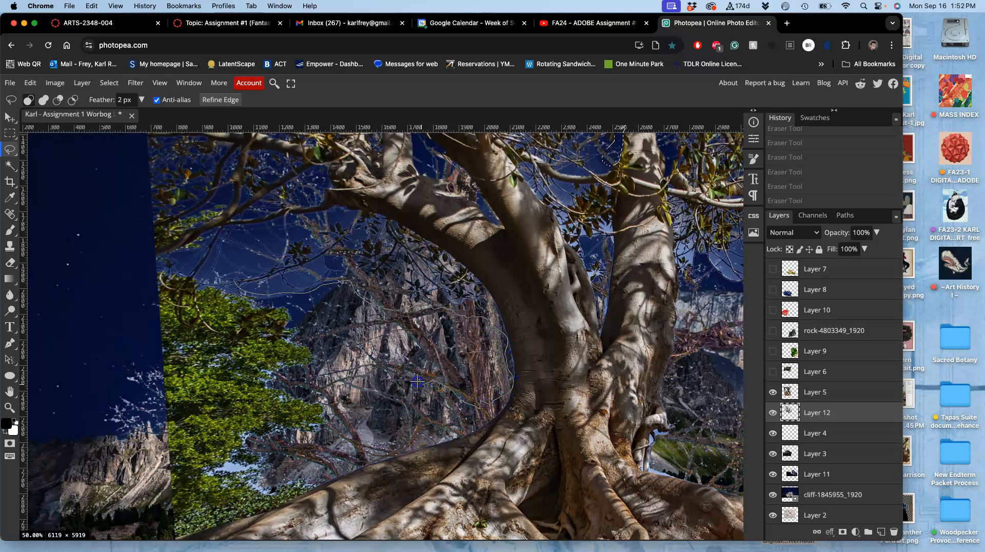
scroll(373, 389, up, 3)
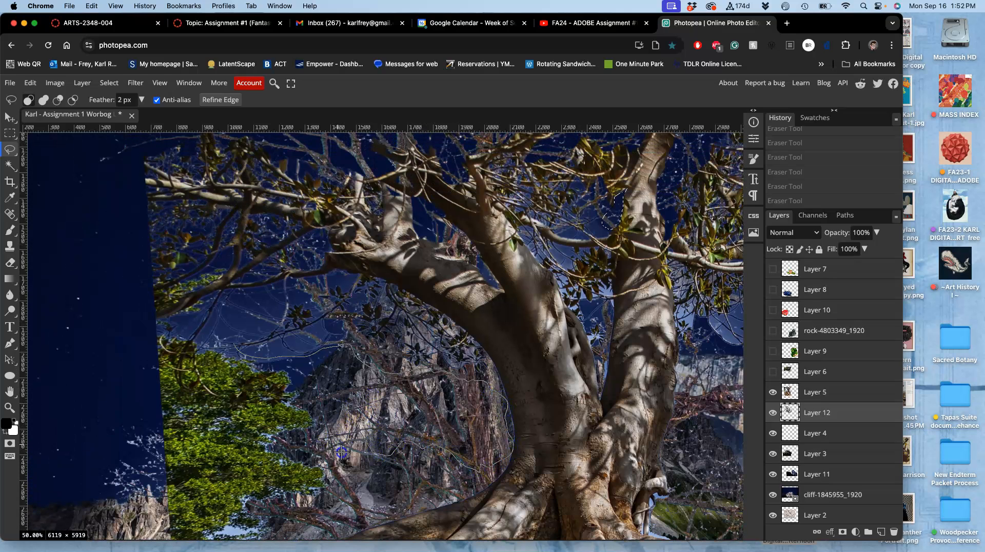
mouse_move(300, 451)
mouse_down()
mouse_move(171, 497)
mouse_move(116, 393)
mouse_up()
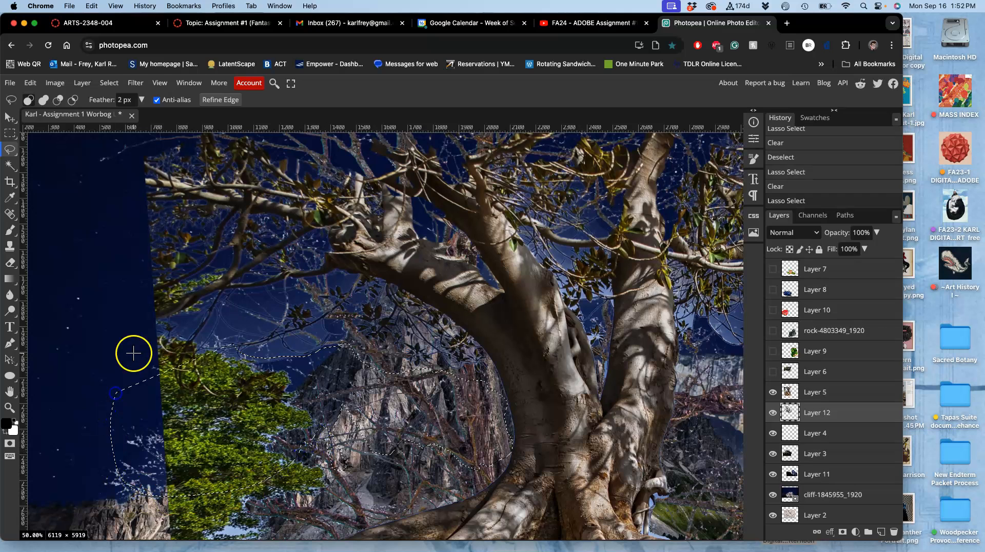
Step: Erase the selected Layer 12 branches over the rocky peak, clear the selection, and dab away the remaining twigs around the peak's top
click(9, 263)
mouse_move(321, 395)
mouse_down()
mouse_move(426, 379)
mouse_move(395, 396)
mouse_move(406, 391)
mouse_move(429, 429)
mouse_move(258, 411)
mouse_move(195, 417)
mouse_move(175, 368)
mouse_up()
key(super+d)
click(273, 370)
click(273, 370)
click(294, 346)
click(297, 342)
click(289, 351)
click(345, 354)
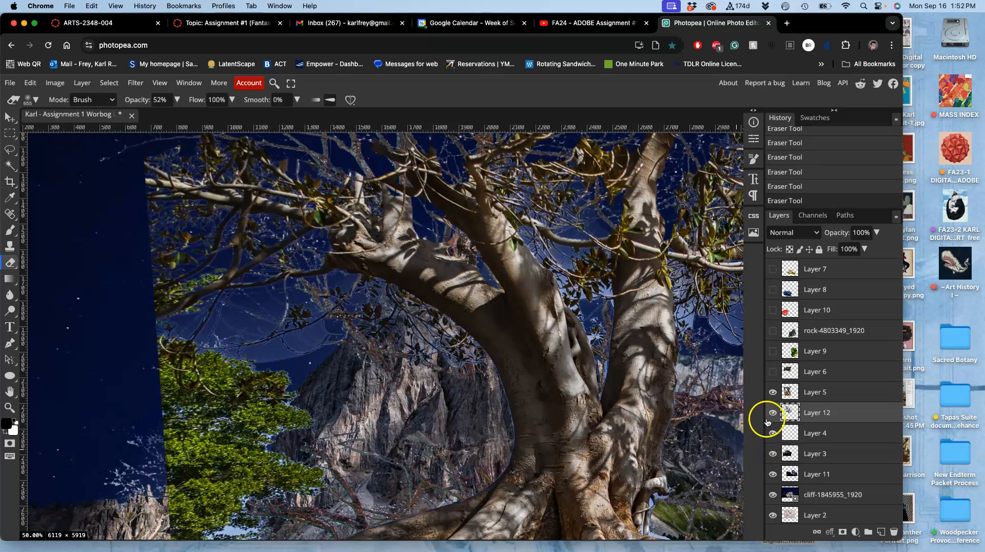
Step: Touch up the area around the rocky peak left of the trunk with the Eraser, on Layer 5 and on Layer 12
click(810, 401)
mouse_move(307, 338)
mouse_down()
mouse_move(282, 359)
mouse_move(231, 362)
mouse_move(224, 345)
mouse_move(179, 332)
mouse_move(253, 347)
mouse_move(296, 388)
mouse_move(266, 505)
mouse_move(316, 467)
mouse_move(339, 420)
mouse_move(457, 436)
mouse_move(420, 474)
mouse_move(434, 390)
mouse_move(380, 387)
mouse_move(368, 376)
mouse_move(386, 366)
mouse_up()
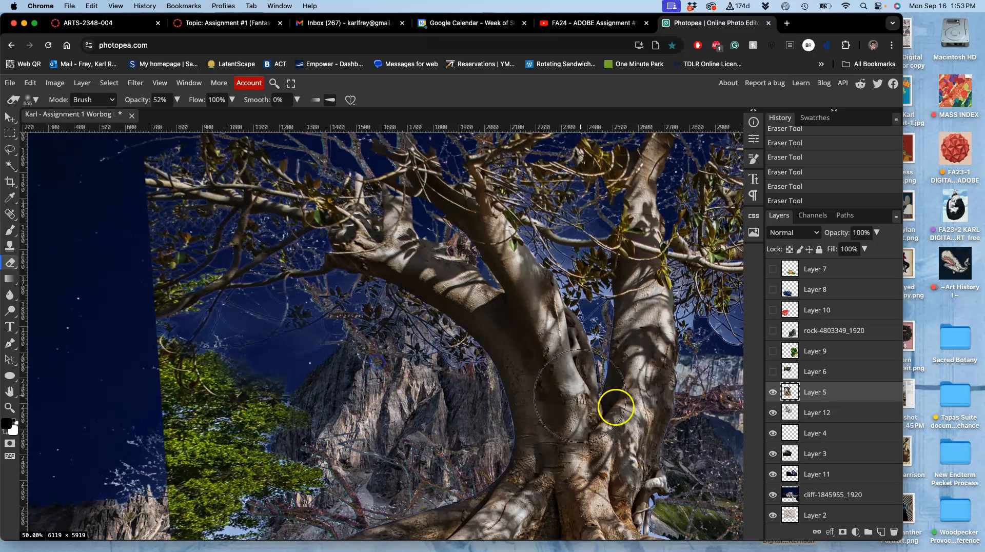
click(804, 413)
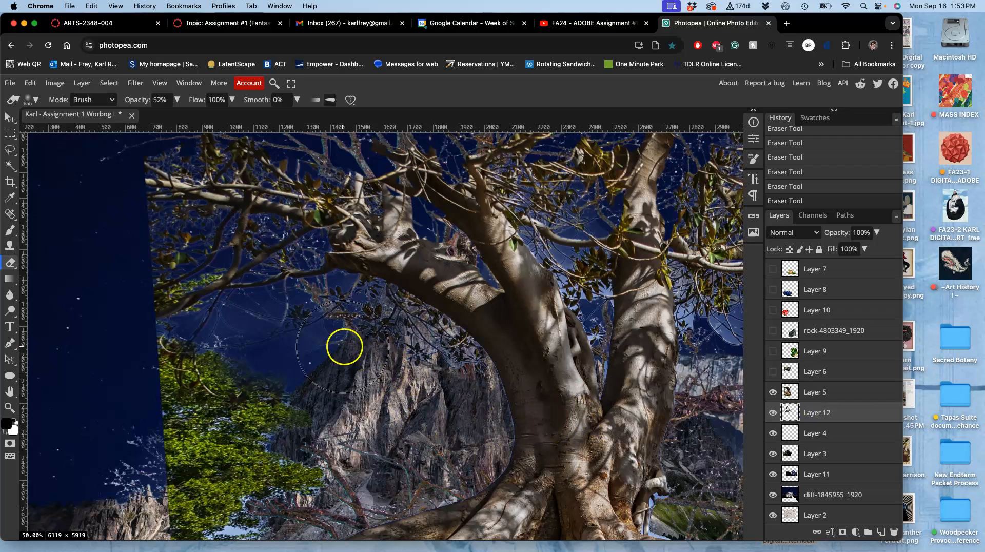
drag(471, 394, 414, 380)
Step: Erase the bare Layer 12 branches across the sky, cliff and pale mountain right of the trunk with the Eraser at 52% opacity
scroll(414, 379, right, 10)
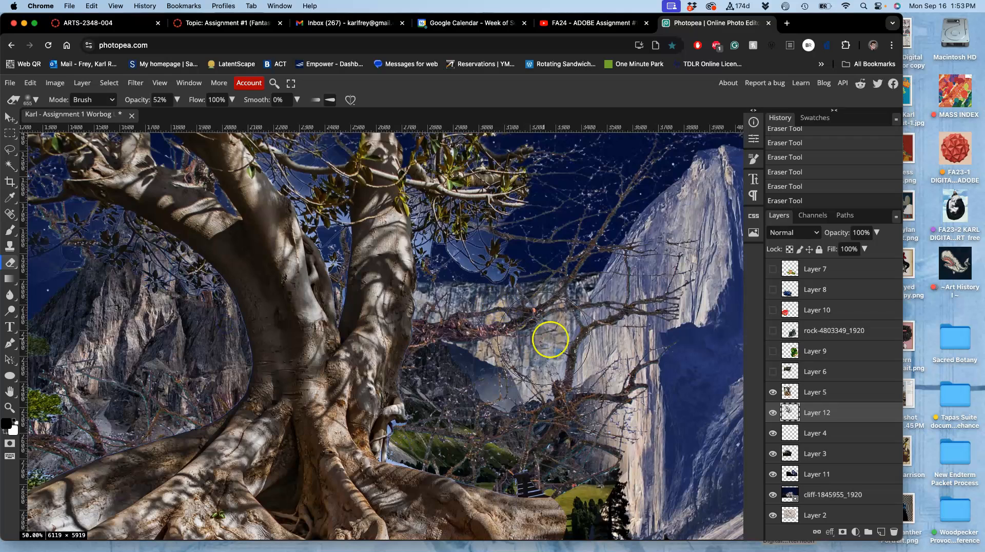
mouse_move(590, 279)
mouse_down()
mouse_move(453, 400)
mouse_move(504, 328)
mouse_move(397, 365)
mouse_up()
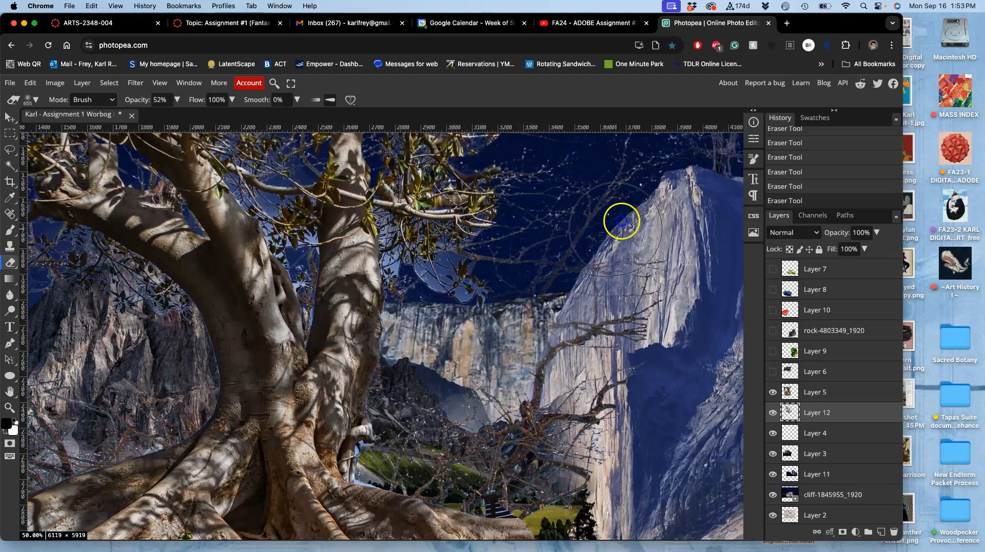
drag(637, 234, 577, 291)
mouse_move(580, 253)
mouse_down()
mouse_move(588, 213)
mouse_move(588, 230)
mouse_move(569, 218)
mouse_move(521, 314)
mouse_move(447, 351)
mouse_up()
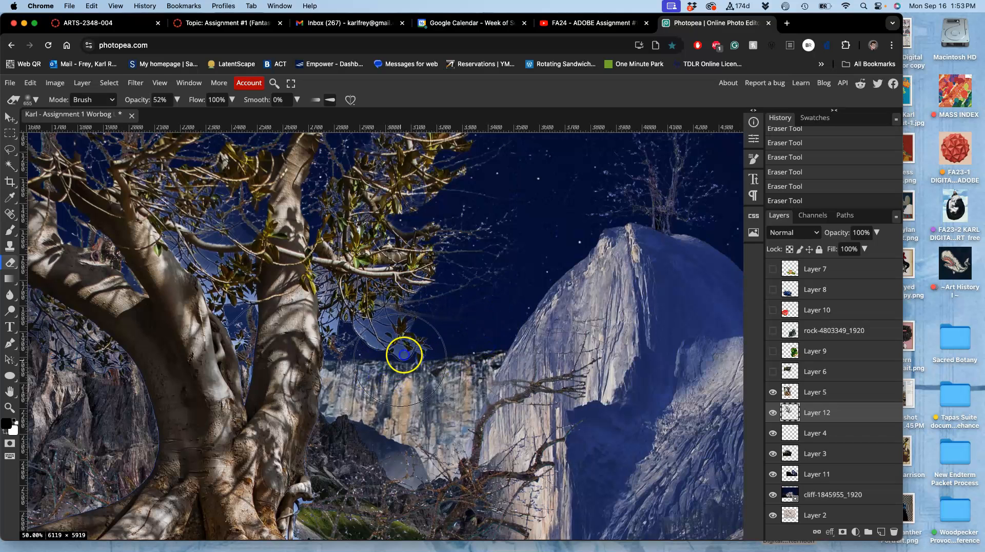
Step: Erase the Layer 5 twigs and leaves hanging around the moon above the cliff, right of the trunk
click(817, 398)
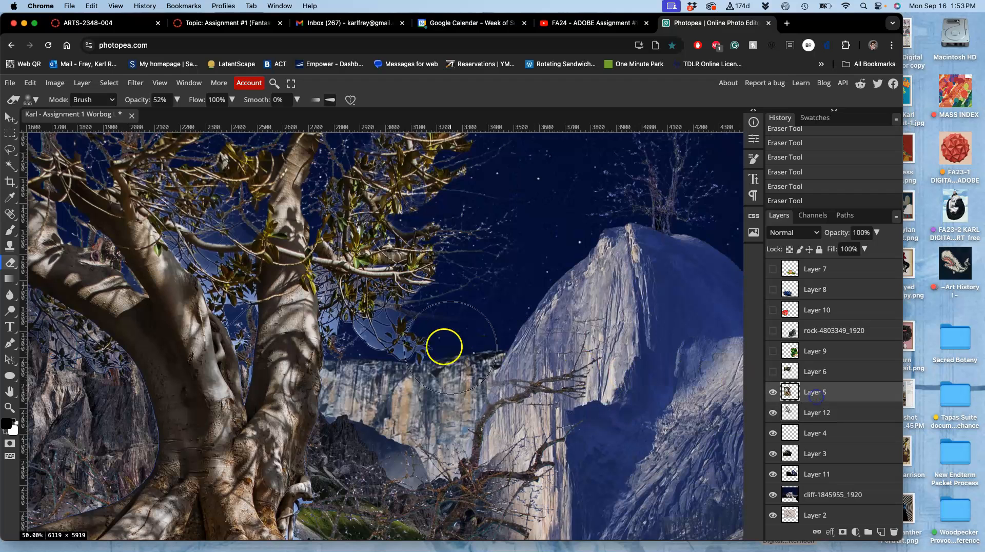
click(361, 336)
click(354, 329)
click(369, 321)
click(385, 327)
click(398, 336)
click(390, 333)
click(403, 334)
click(411, 332)
click(437, 326)
click(452, 319)
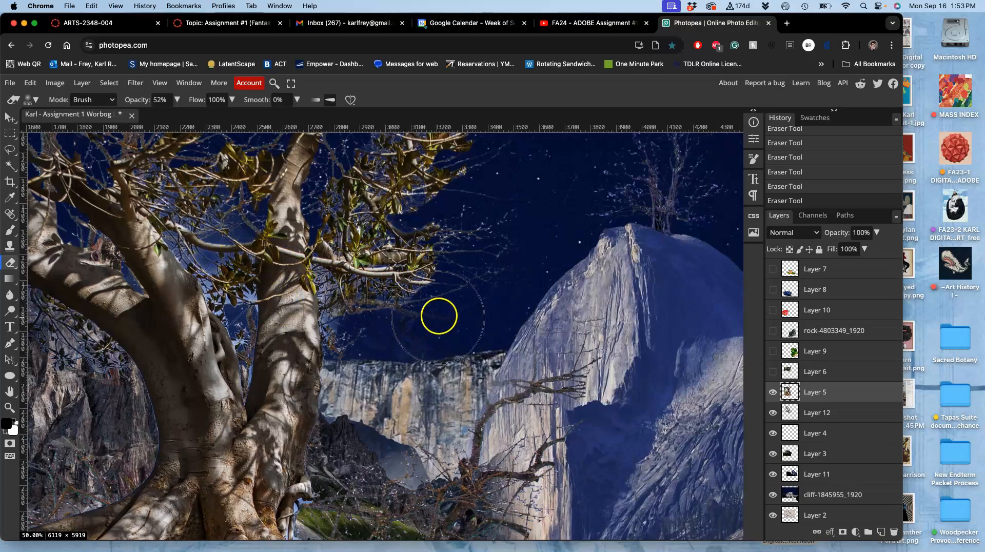
Step: Select the bluish remnants between Layer 5's branches with the Magic Wand at tolerance 32, erase them between the trunks, and clear the selection
scroll(440, 316, down, 3)
scroll(452, 326, up, 5)
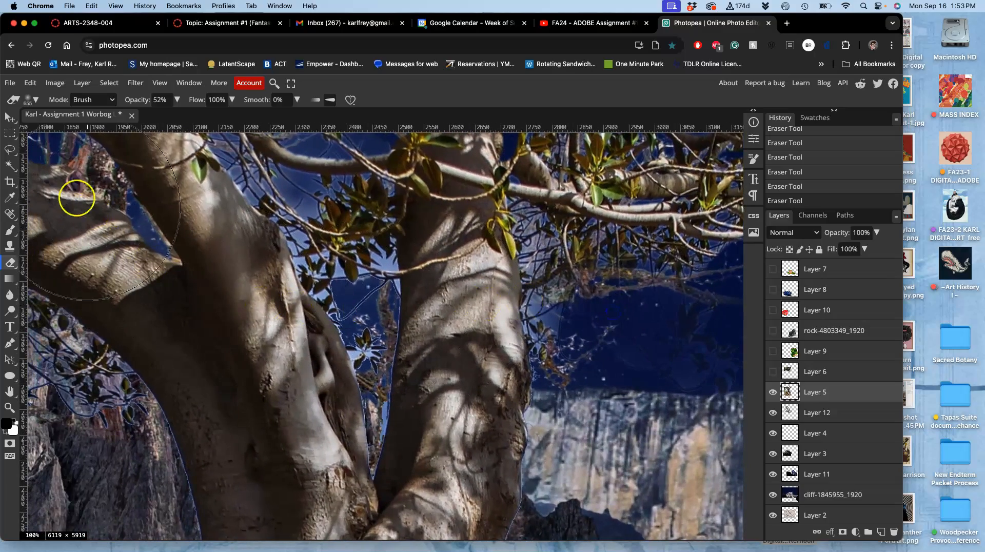
click(10, 166)
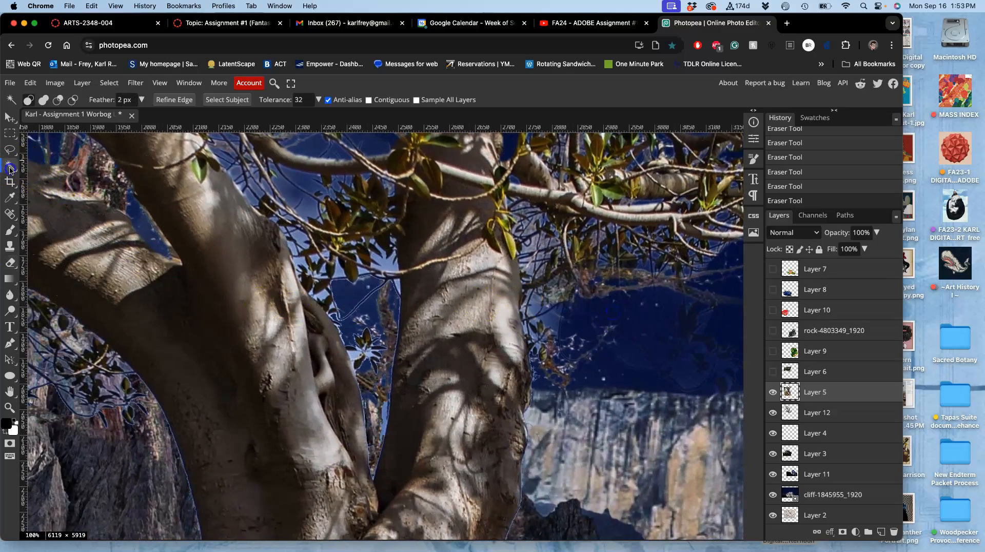
click(338, 279)
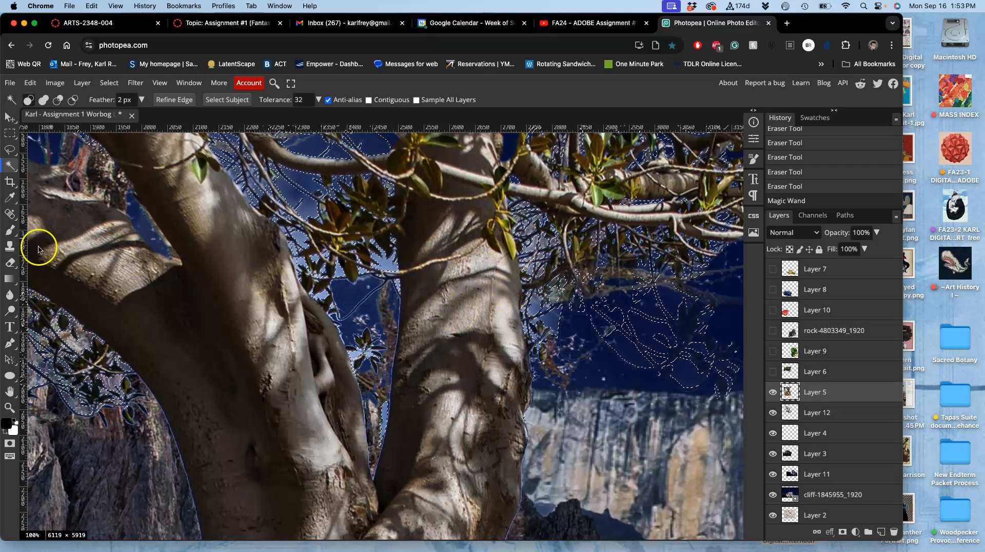
click(10, 263)
click(359, 320)
click(361, 321)
click(377, 287)
click(366, 333)
click(281, 163)
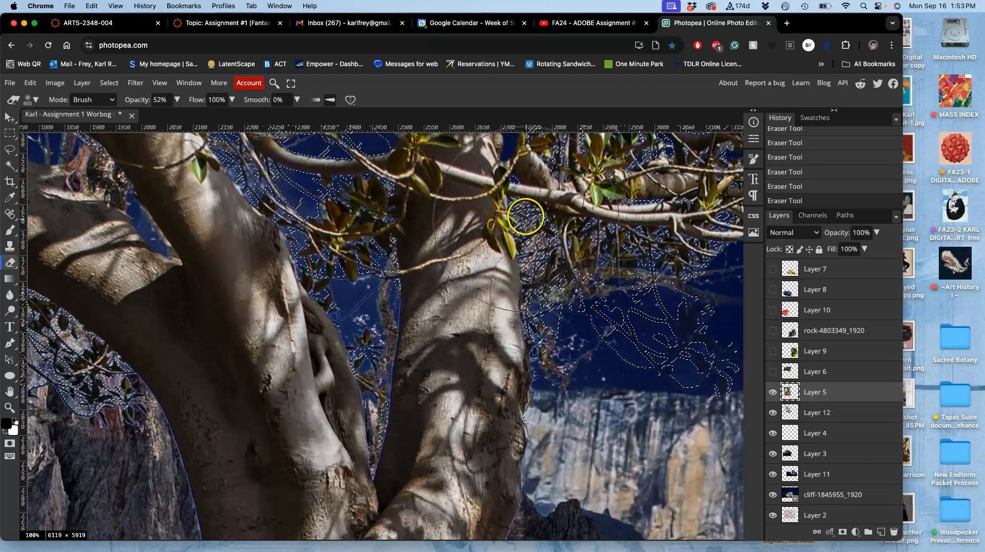
key(super+d)
Step: Soften the remaining background patches and cropped foliage edges around Layer 5's canopy with the Eraser at 52% opacity
drag(424, 288, 550, 412)
drag(543, 328, 388, 464)
drag(488, 343, 310, 138)
drag(312, 285, 285, 259)
click(170, 263)
click(325, 251)
mouse_move(473, 246)
mouse_down()
mouse_move(396, 339)
mouse_move(387, 395)
mouse_move(432, 282)
mouse_move(410, 399)
mouse_move(416, 376)
mouse_up()
click(354, 218)
click(352, 216)
click(350, 215)
click(464, 347)
click(482, 230)
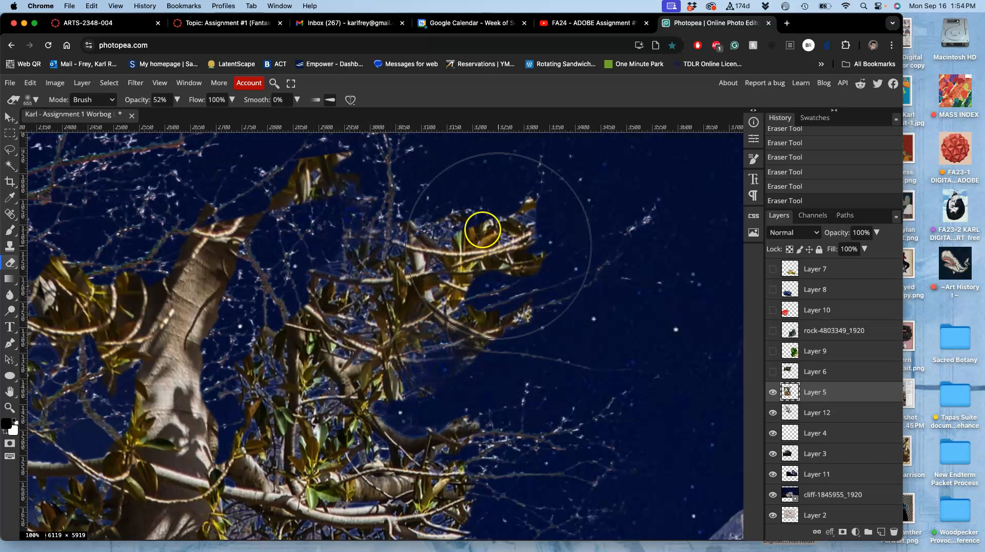
Step: Fade the cropped tip of Layer 5's upper branch, then lasso and delete a small sliver along the branch's right edge
drag(324, 166, 400, 258)
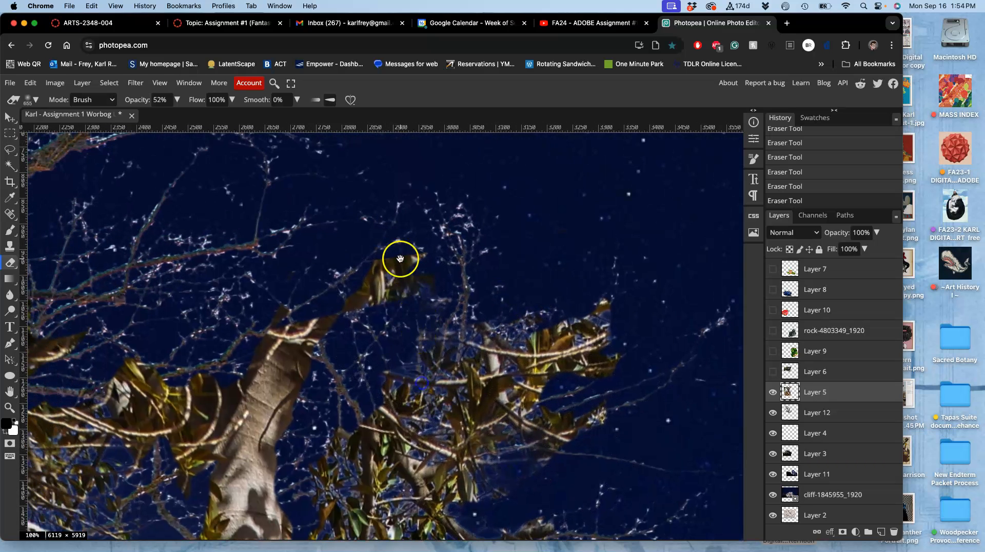
click(325, 253)
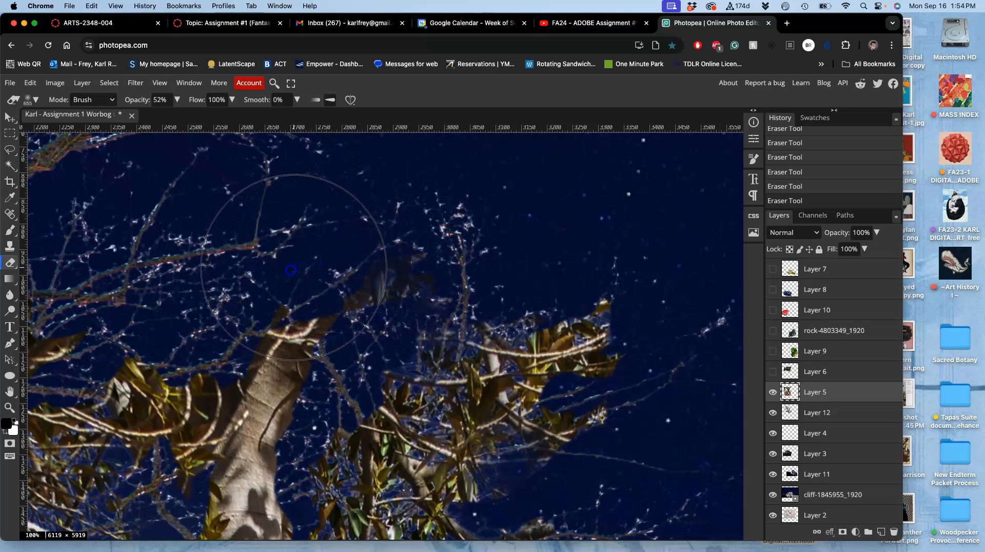
mouse_move(323, 246)
mouse_down()
mouse_move(364, 328)
mouse_move(347, 405)
mouse_move(314, 288)
mouse_move(312, 366)
mouse_up()
click(9, 150)
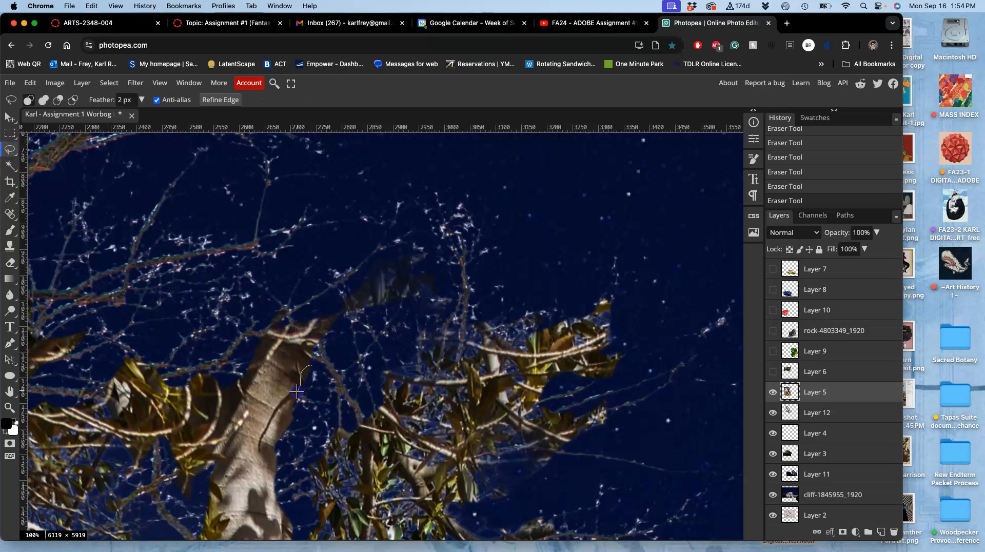
key(Delete)
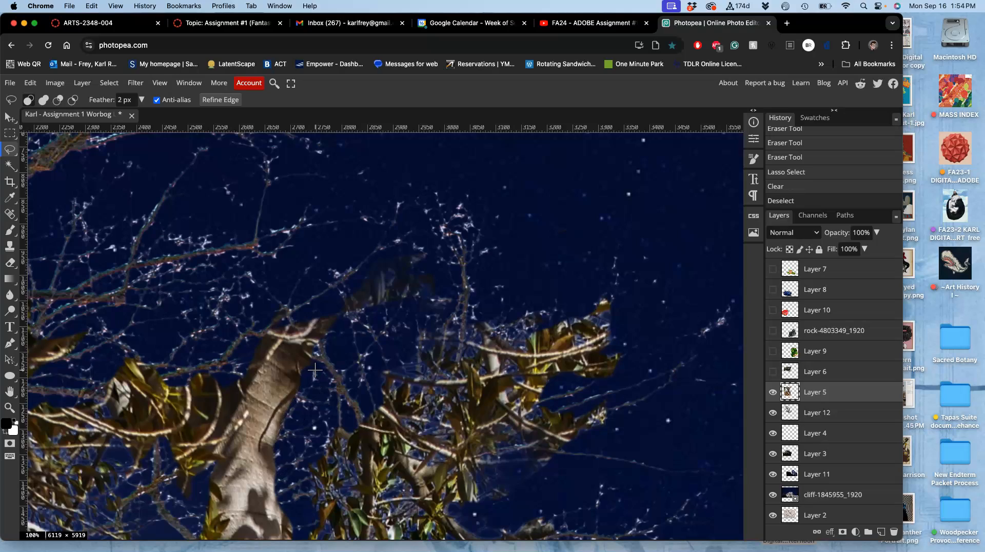
Step: Show the hidden Layer 6 tree over the collage
key(super+minus)
key(super+minus)
key(super+minus)
key(super+minus)
key(super+minus)
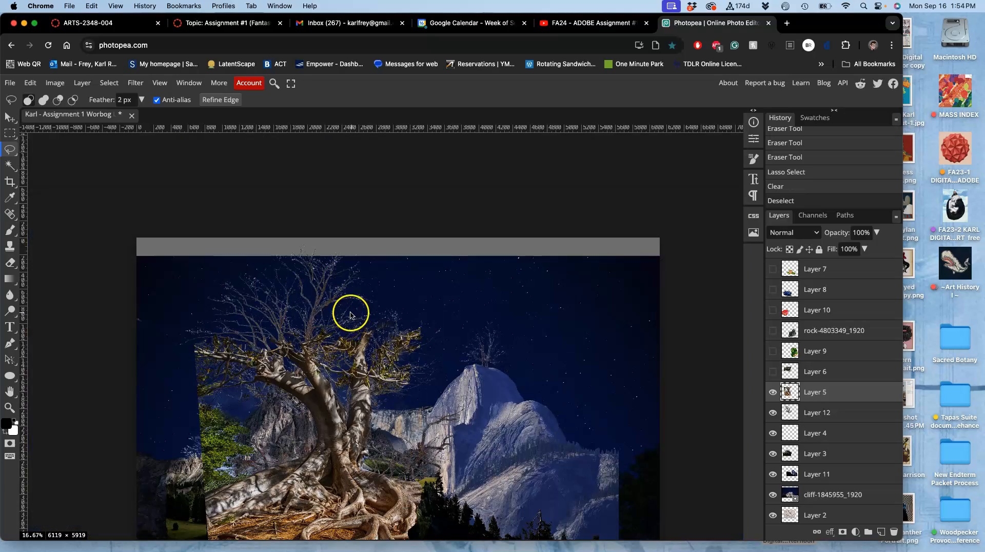
drag(372, 327, 373, 246)
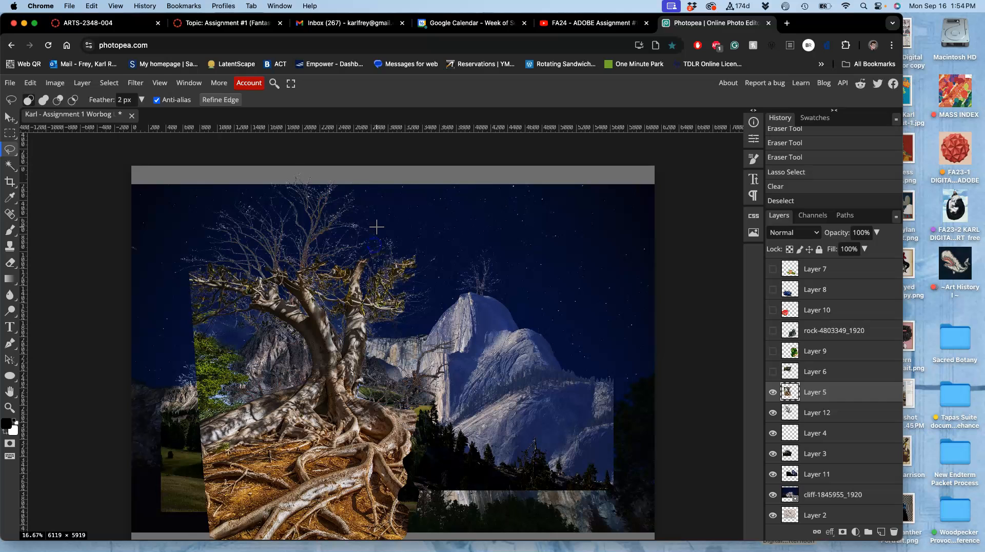
click(772, 372)
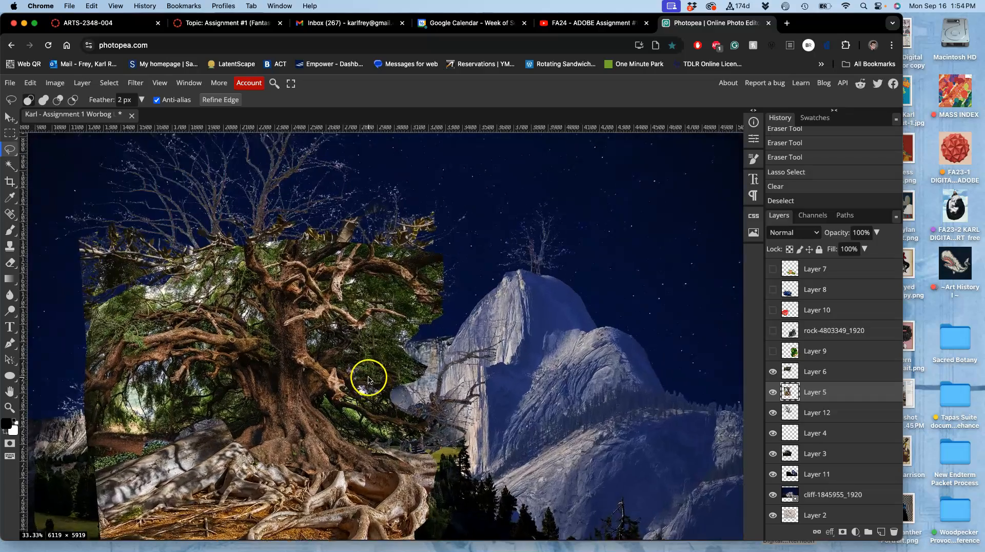
key(super+equal)
drag(371, 307, 506, 269)
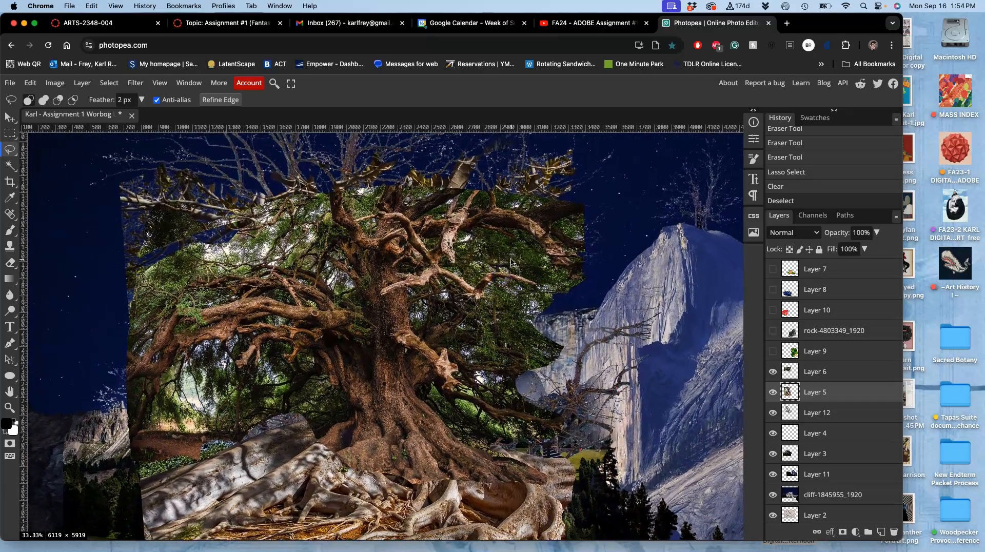
key(super+minus)
click(63, 85)
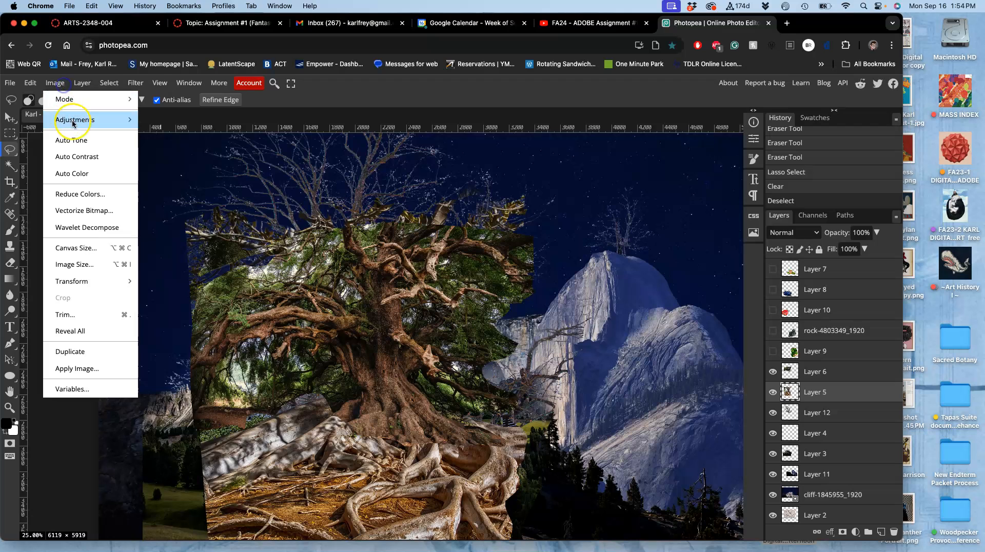
mouse_move(88, 116)
click(163, 133)
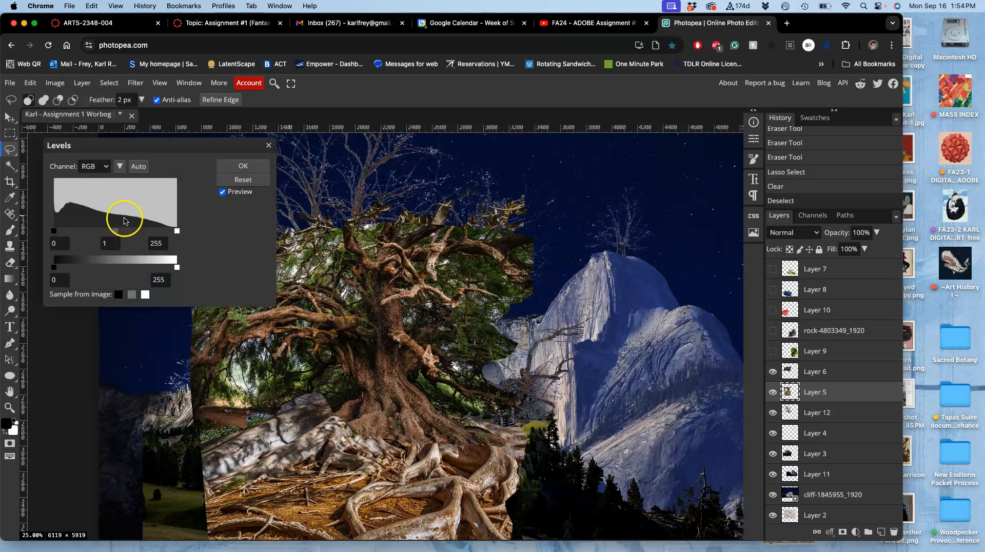
drag(106, 235, 130, 229)
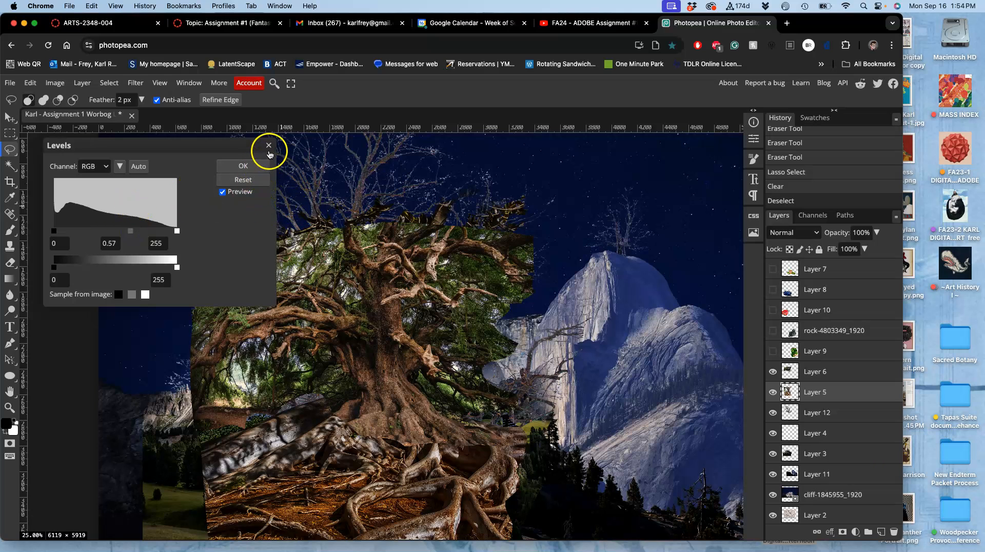
click(255, 180)
click(269, 147)
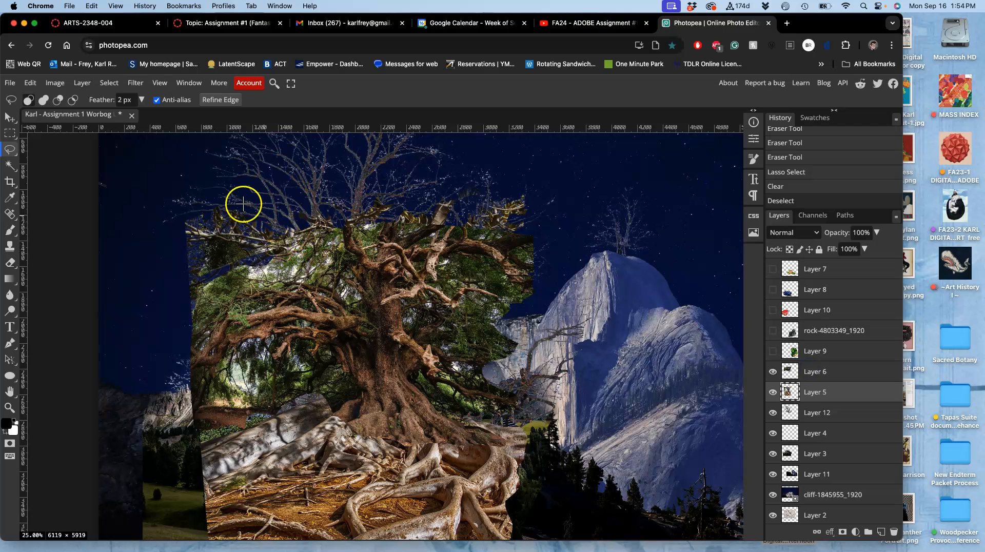
Step: Apply a Levels adjustment to Layer 5 with the midtone value at 1.18
click(55, 82)
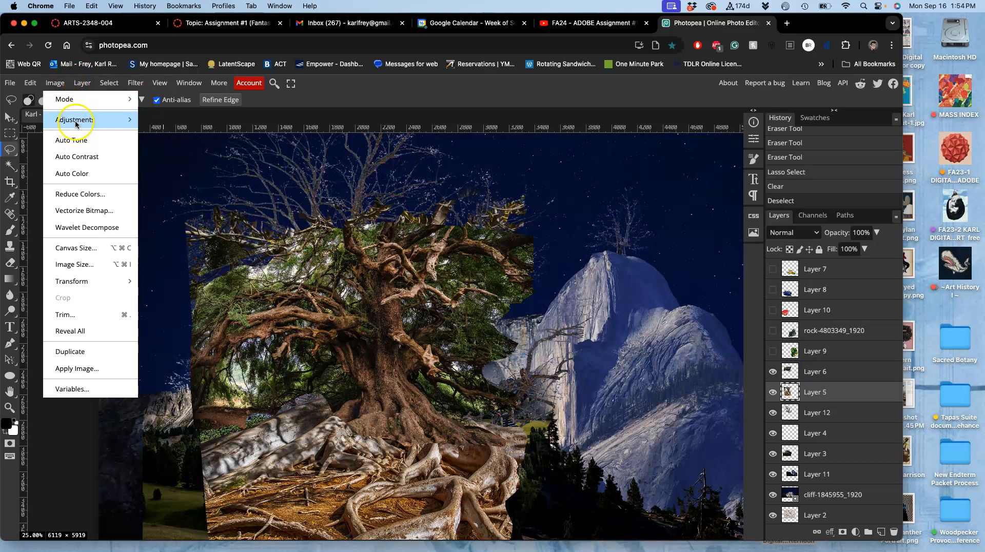
mouse_move(97, 120)
click(151, 137)
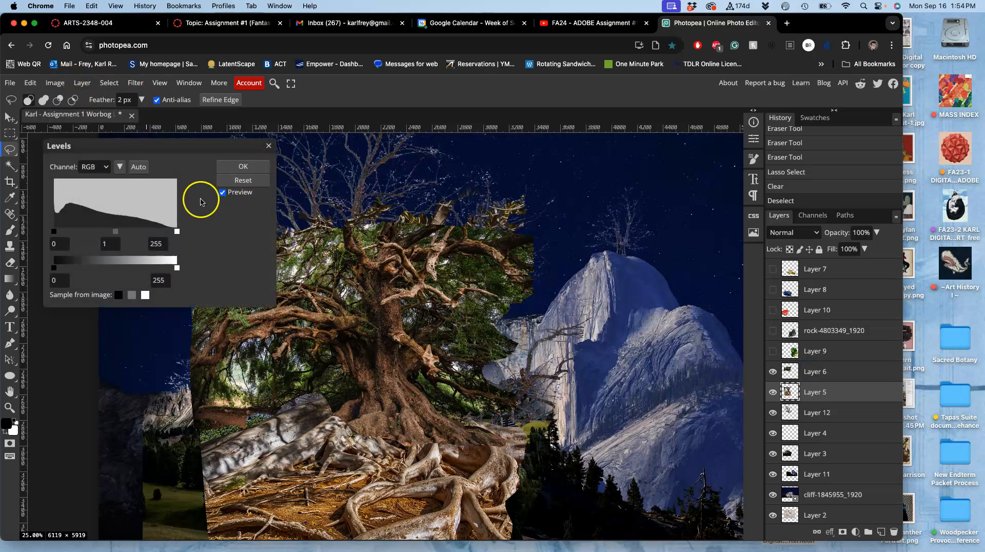
mouse_move(115, 233)
mouse_down()
mouse_move(100, 234)
mouse_move(113, 233)
mouse_up()
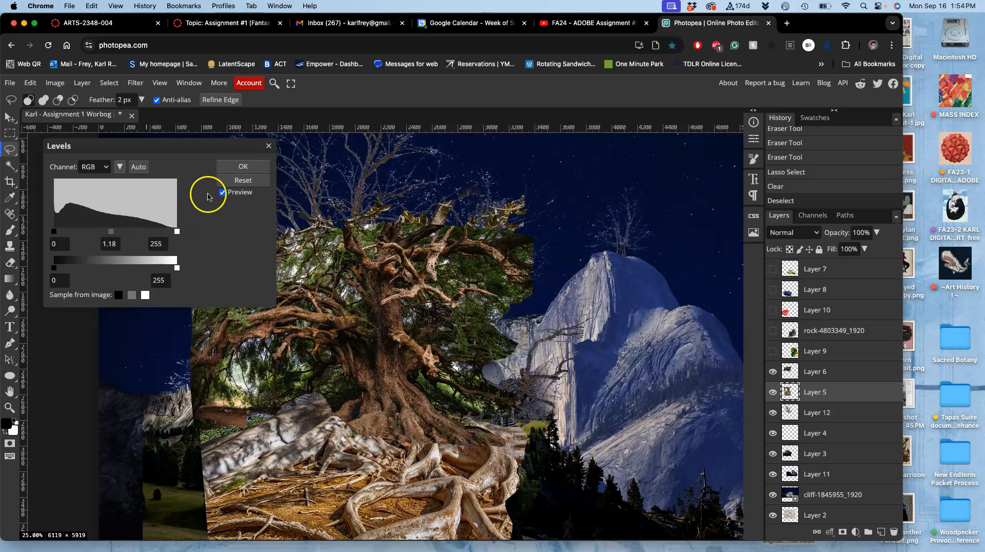
click(266, 173)
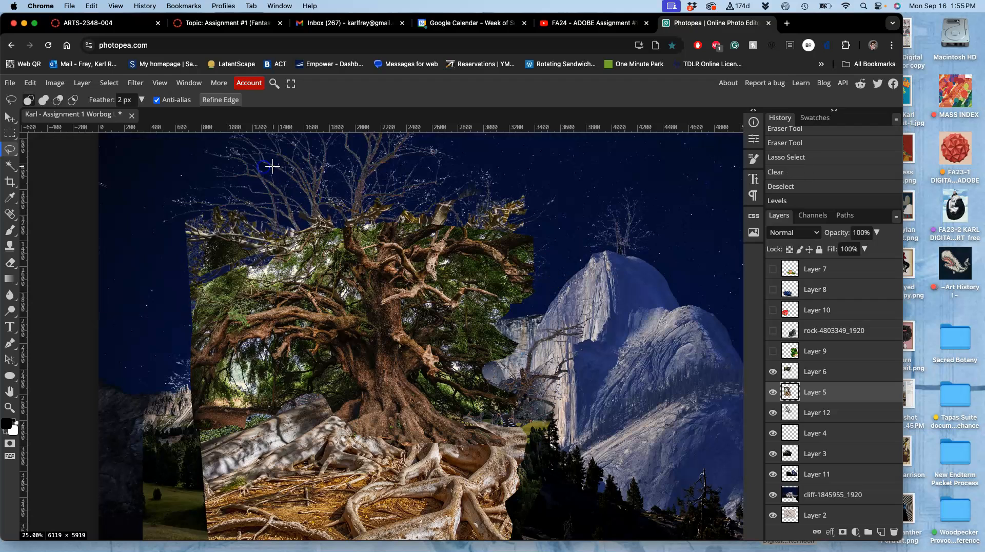
Step: Hide Layer 6 and darken Layer 5 with Levels, using midtone 0.72 and output white about 243
click(810, 376)
click(773, 374)
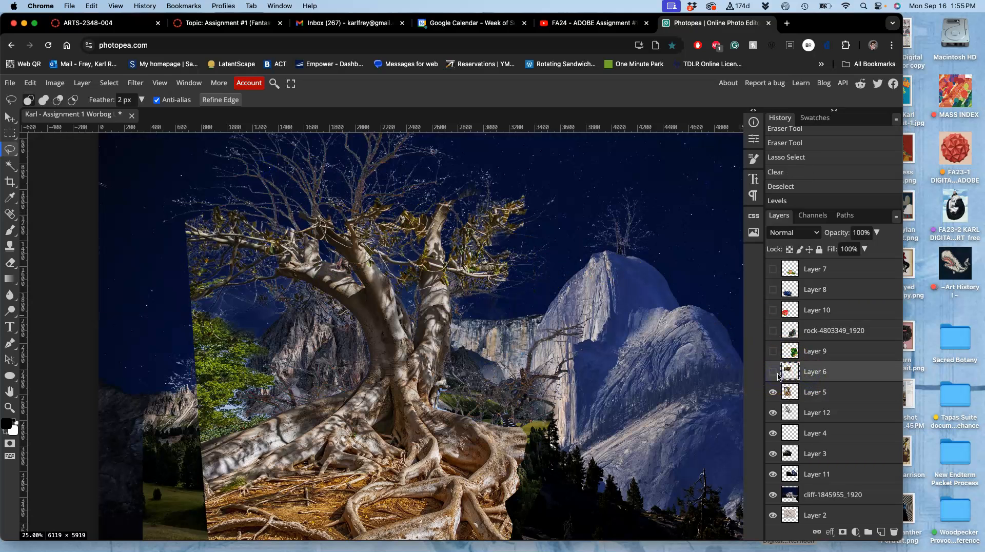
click(815, 393)
click(52, 84)
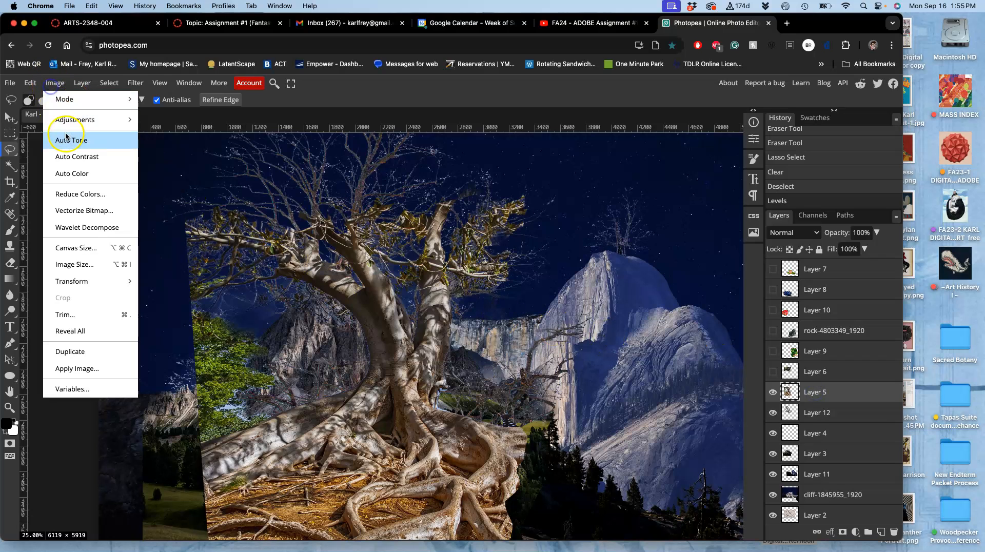
mouse_move(98, 126)
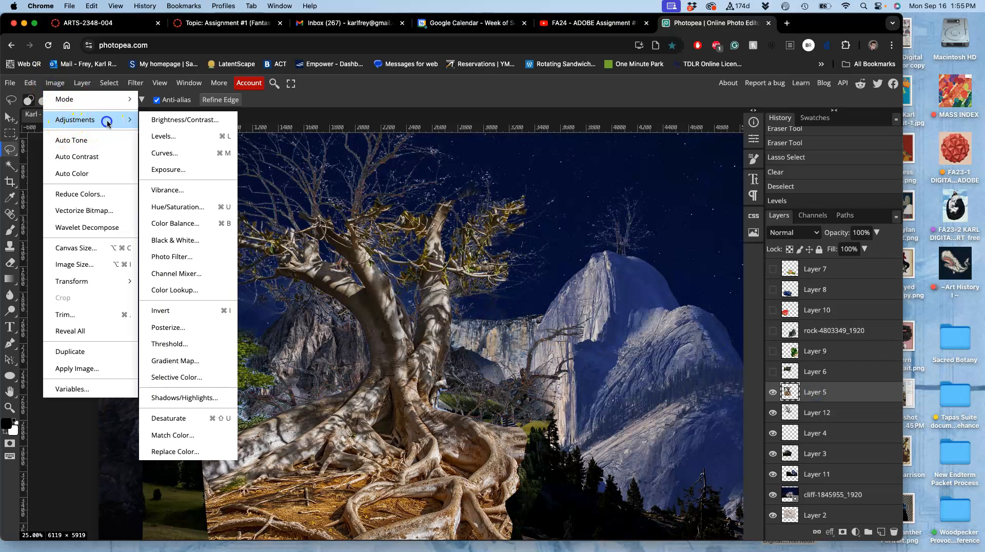
click(154, 137)
mouse_move(116, 233)
mouse_down()
mouse_move(106, 233)
mouse_move(127, 236)
mouse_up()
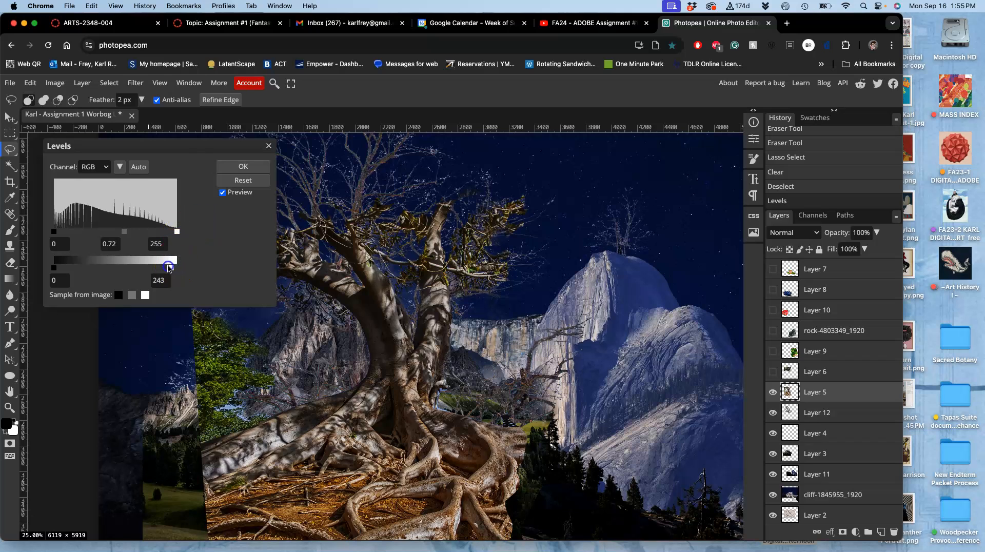
click(244, 168)
Step: Start a Color Balance adjustment on Layer 5 with shadows at Cyan-Red -11, Magenta-Green -4 and Yellow-Blue 5
click(55, 83)
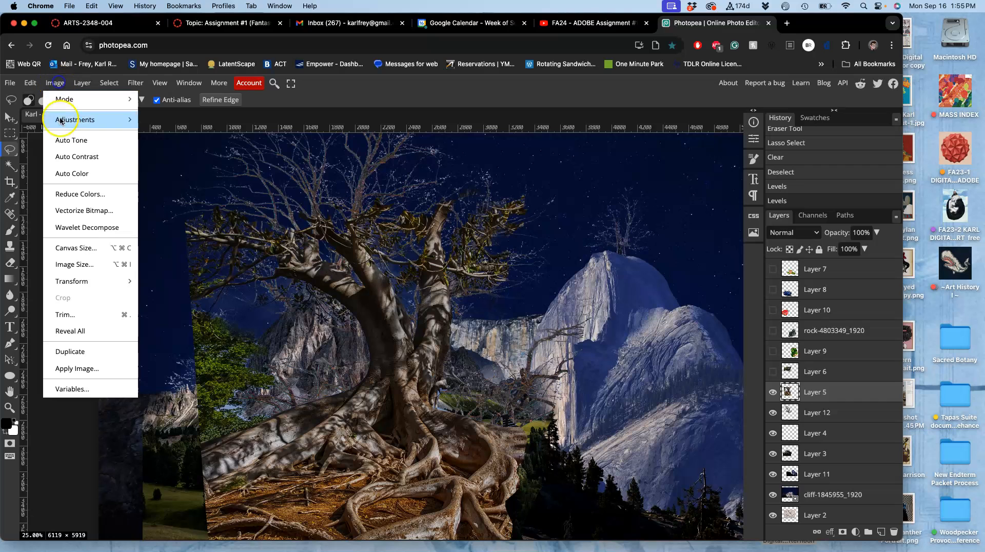
mouse_move(86, 120)
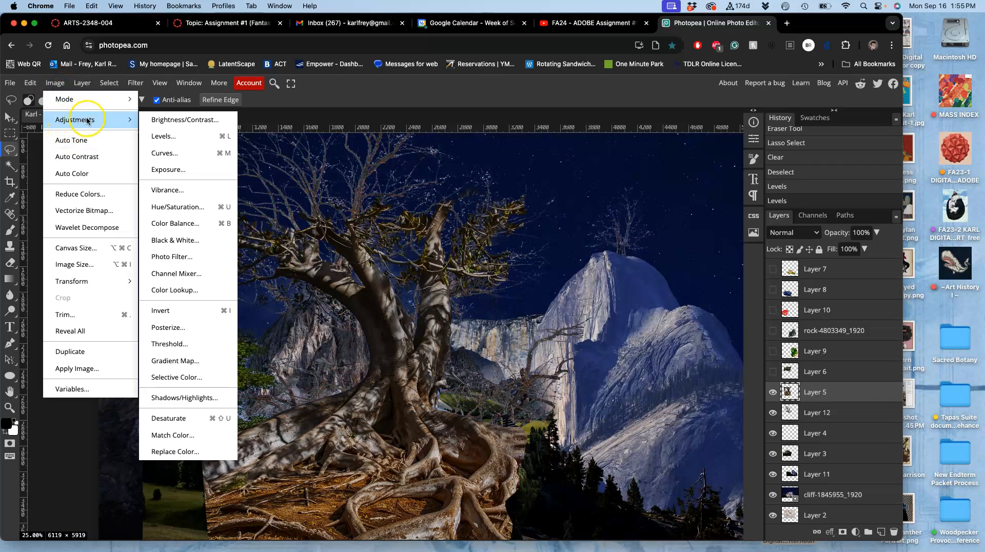
click(177, 223)
click(580, 234)
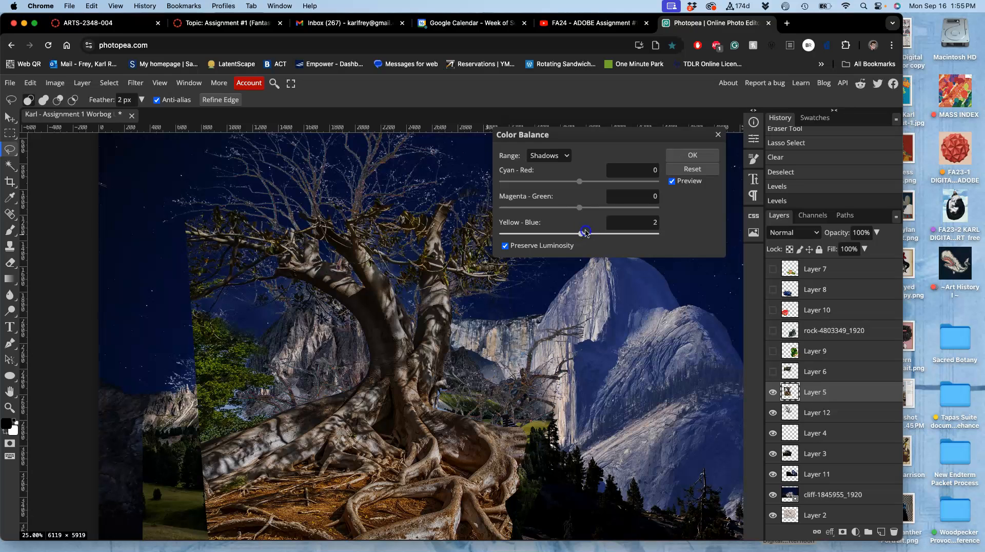
click(580, 183)
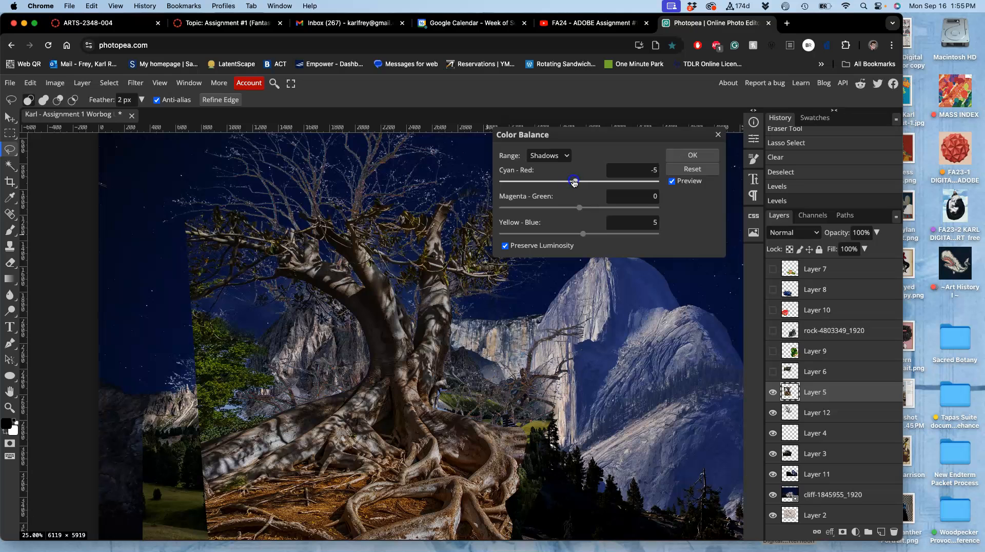
mouse_move(579, 207)
mouse_down()
mouse_move(653, 213)
mouse_move(580, 209)
mouse_up()
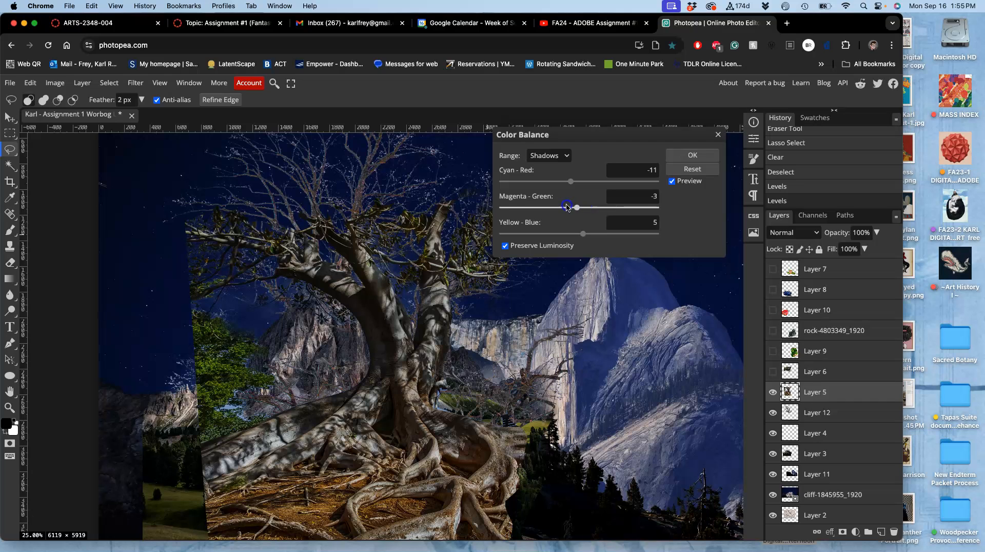
Step: Set Layer 5's Color Balance highlights to Cyan-Red 13 and Yellow-Blue about 4, apply the adjustment, and show Layer 6
click(556, 157)
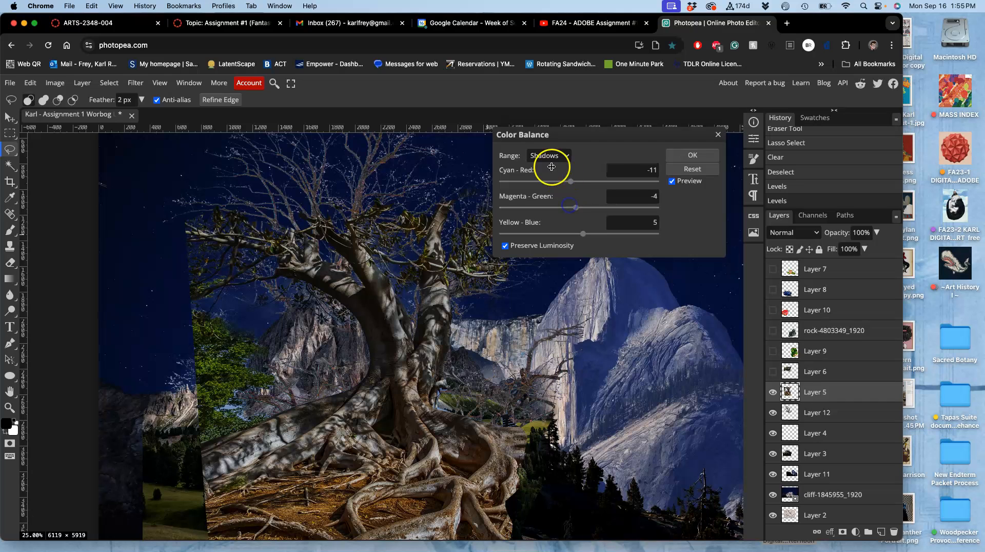
click(546, 180)
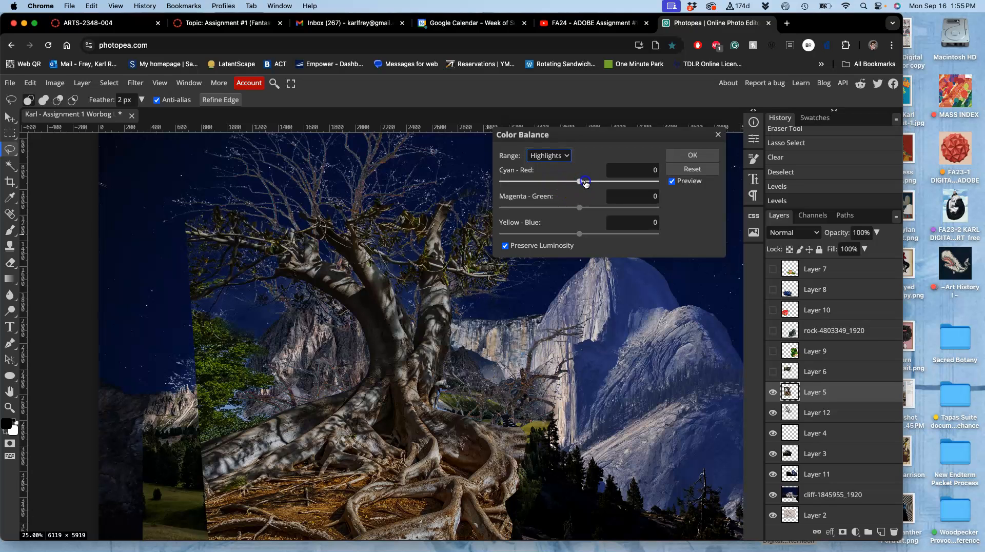
click(591, 184)
click(577, 204)
drag(580, 234, 582, 236)
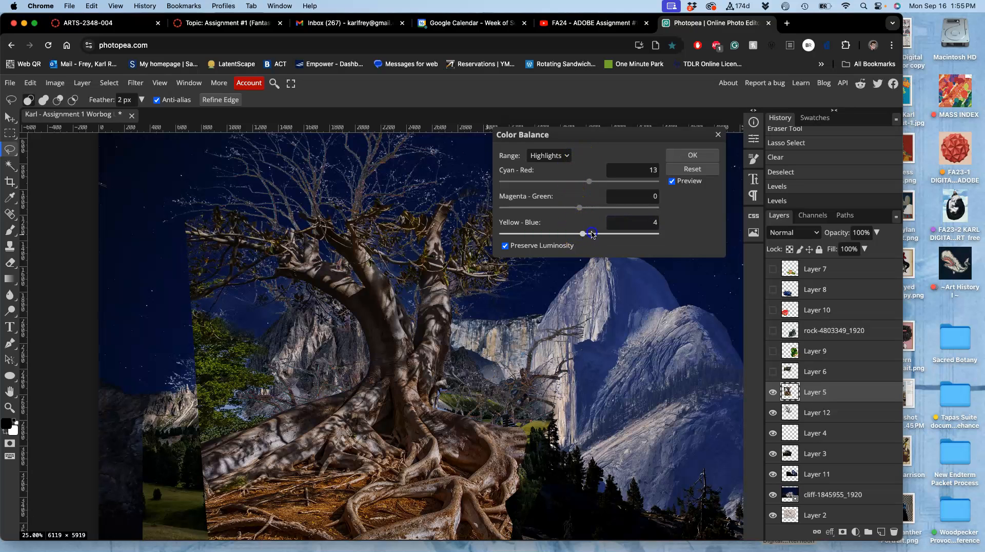
click(583, 238)
click(691, 157)
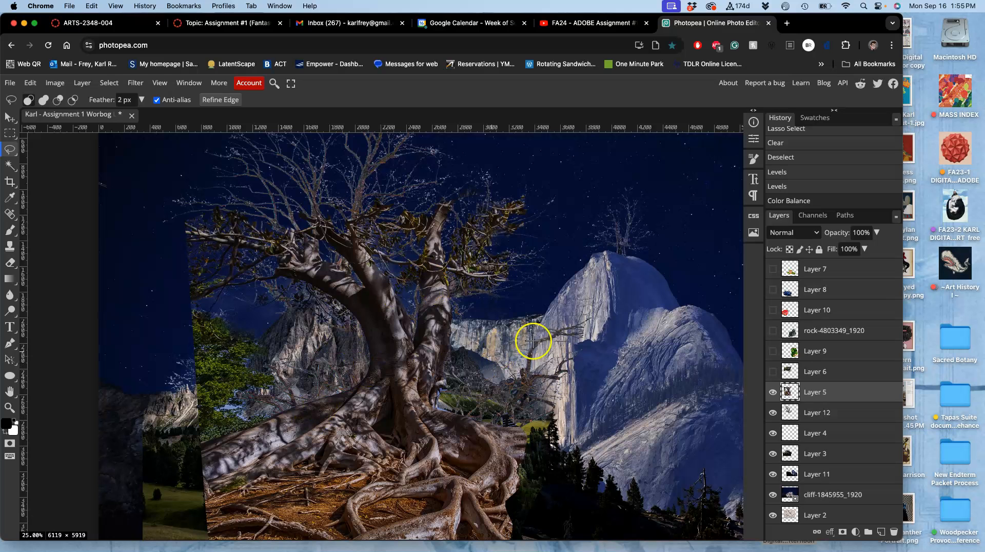
click(773, 372)
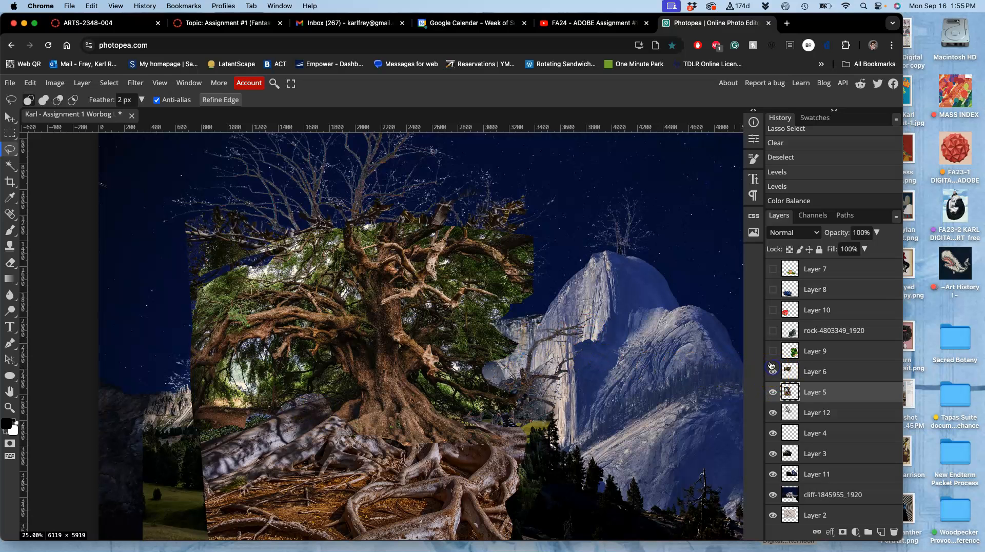
click(55, 83)
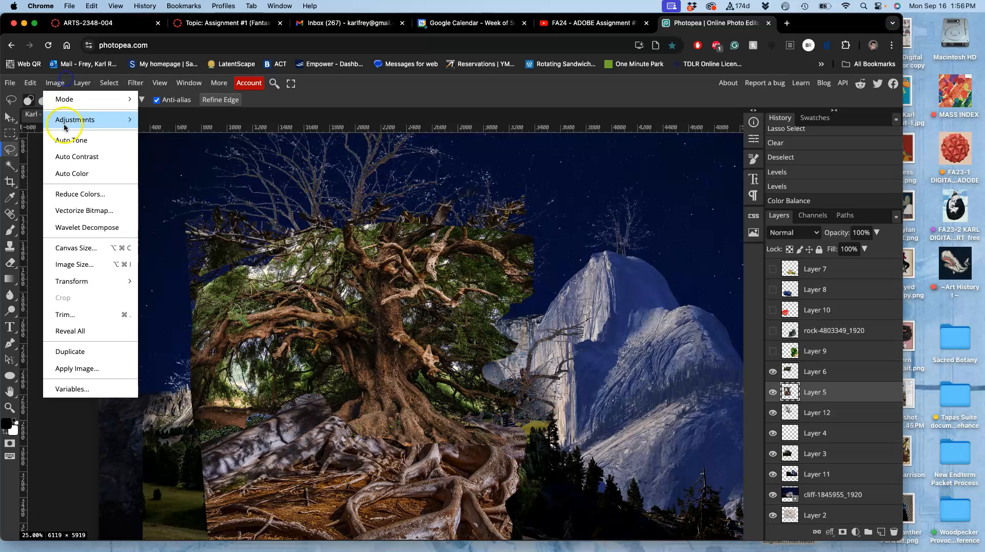
mouse_move(80, 120)
click(164, 137)
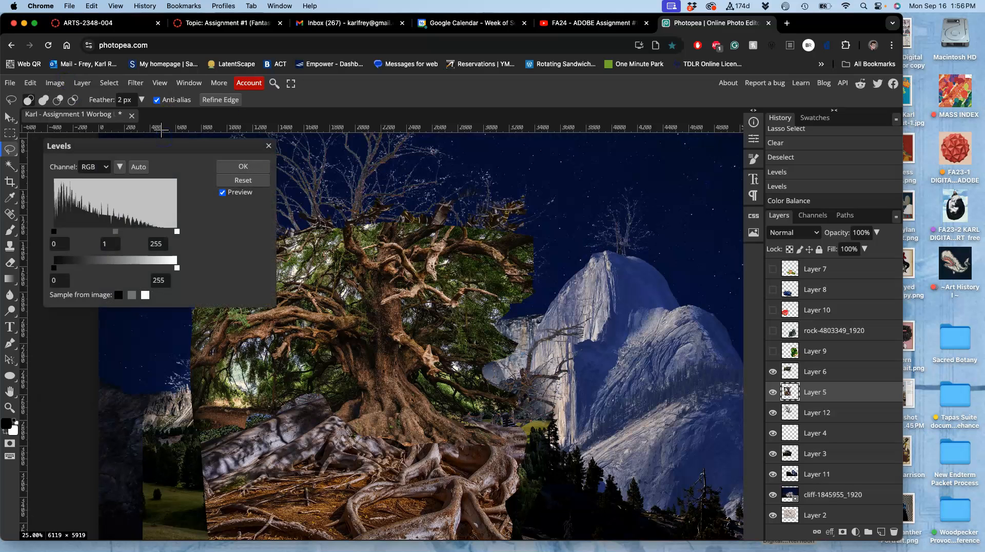
drag(114, 232, 106, 232)
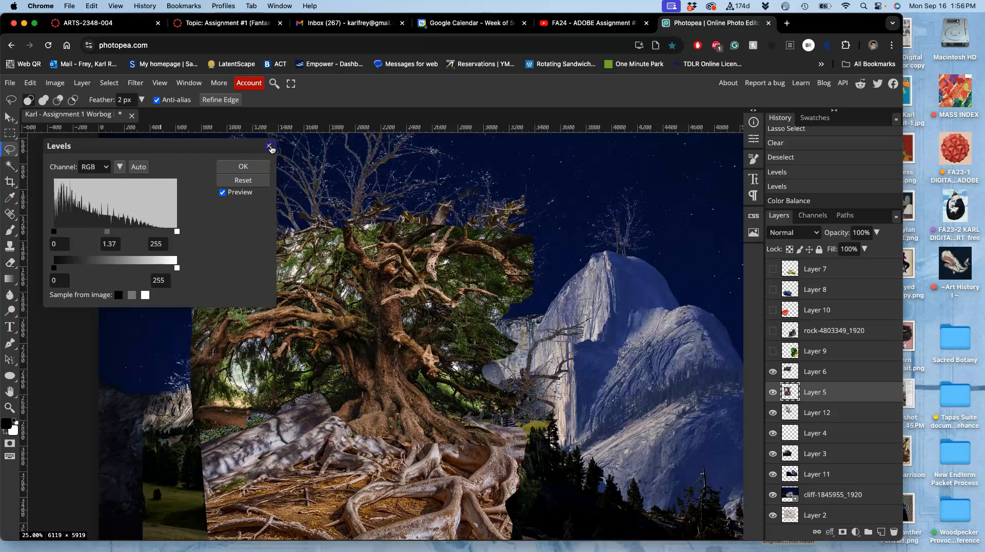
click(268, 147)
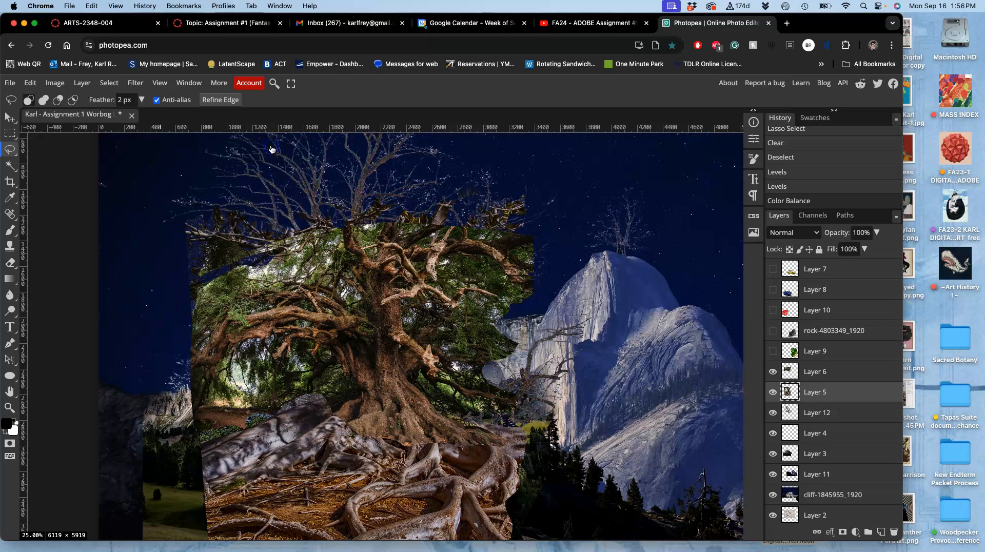
Step: Brighten Layer 6 with a Levels adjustment, using midtone 1.39 and output white about 244
click(801, 372)
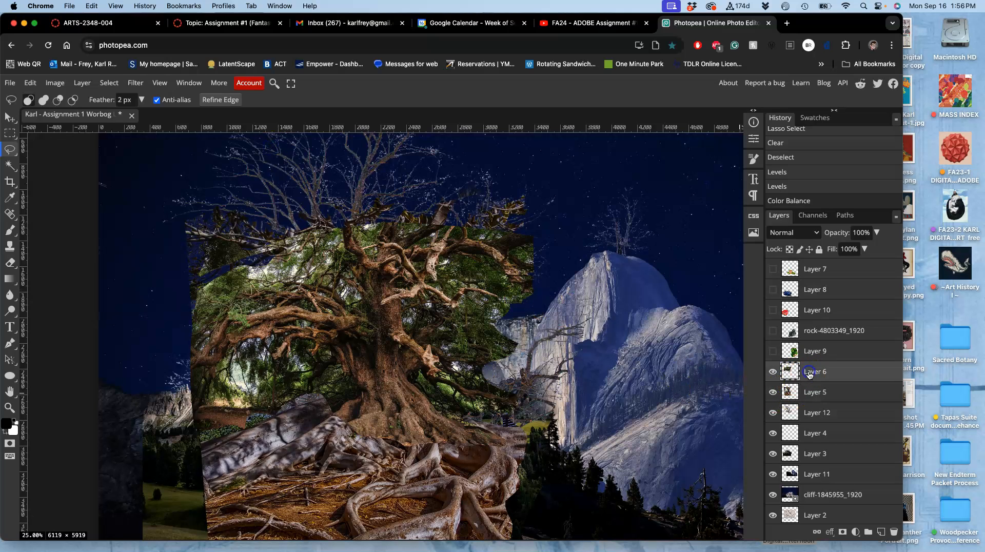
click(52, 83)
mouse_move(82, 120)
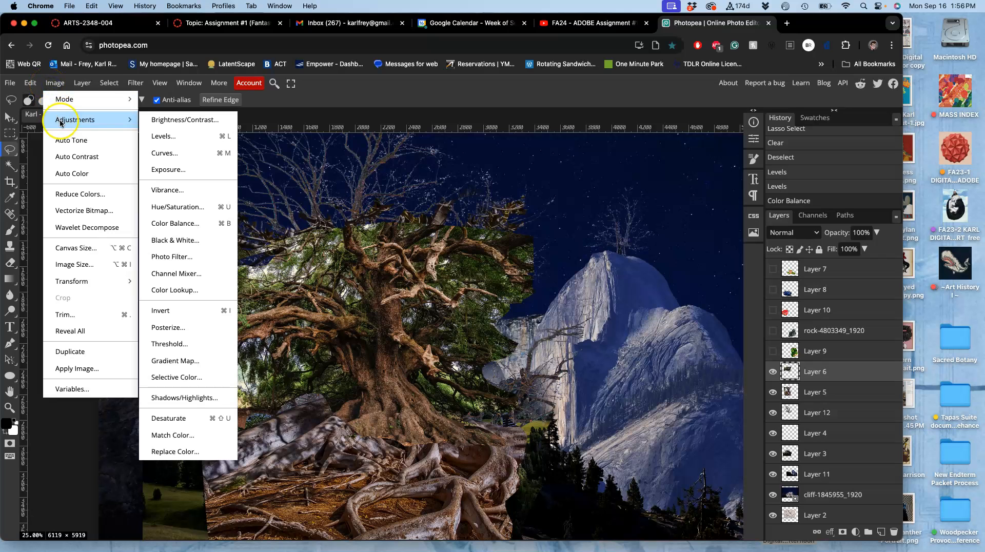
click(163, 136)
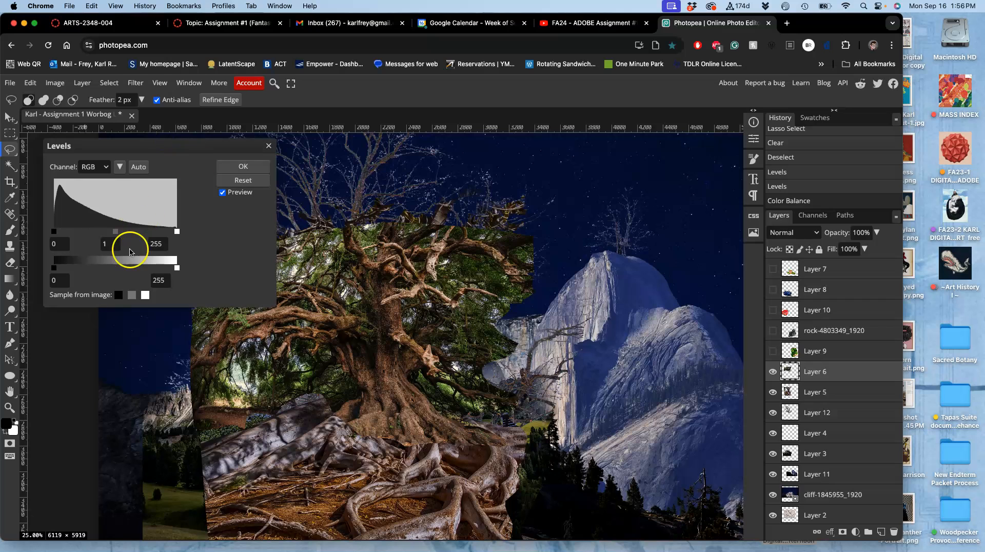
mouse_move(114, 234)
mouse_down()
mouse_move(125, 232)
mouse_move(104, 232)
mouse_up()
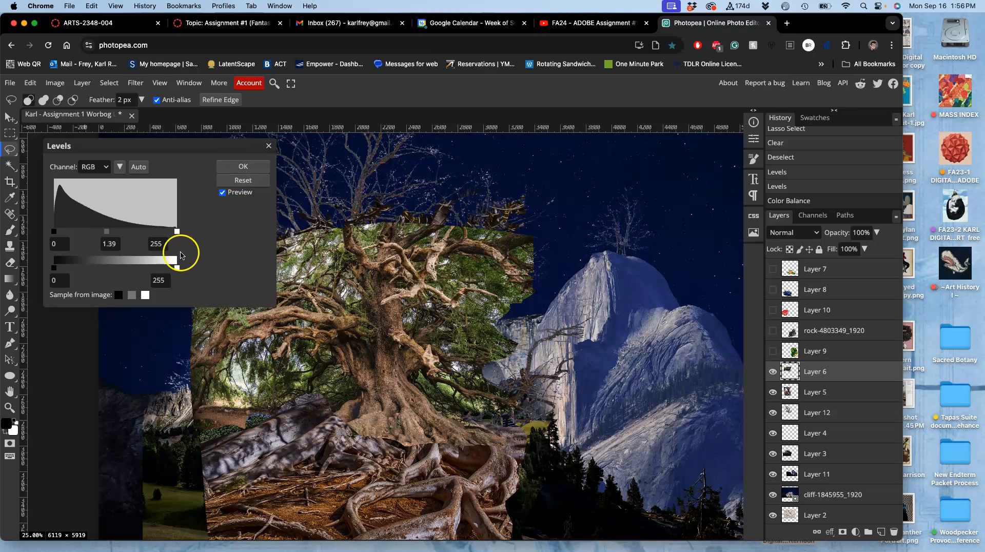
click(177, 267)
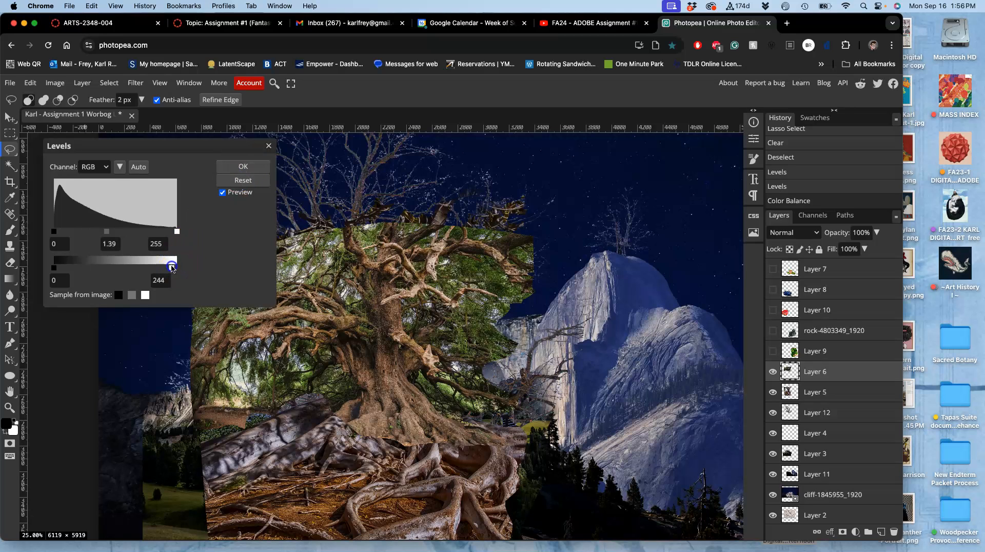
click(233, 168)
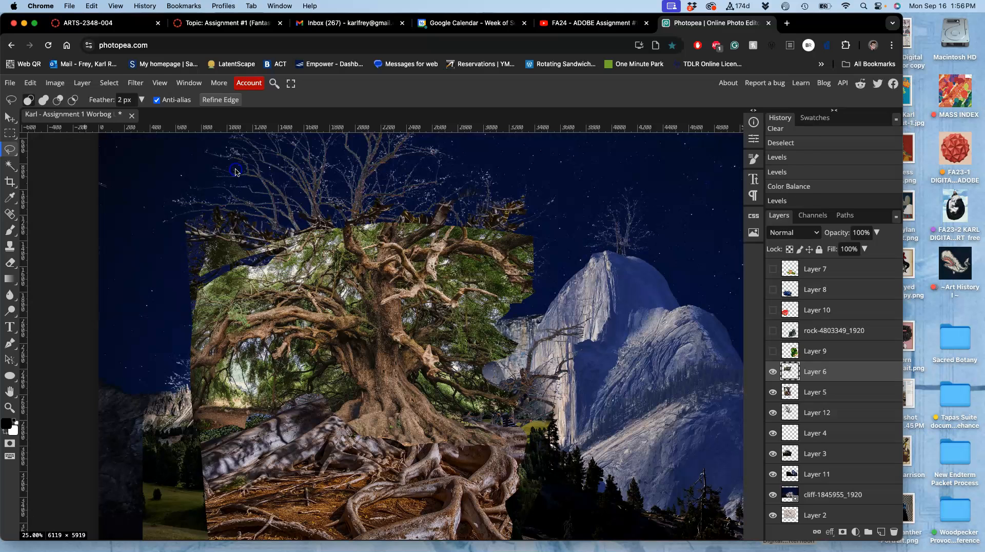
Step: Start a Color Balance adjustment on Layer 6 with midtones at Cyan-Red -15, Magenta-Green -7 and Yellow-Blue 21
click(55, 82)
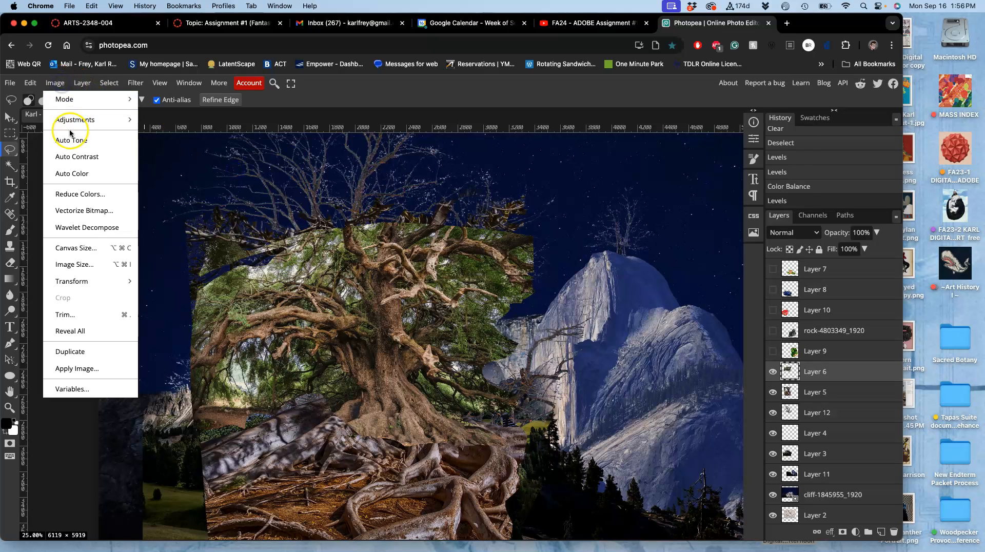
mouse_move(101, 122)
click(157, 222)
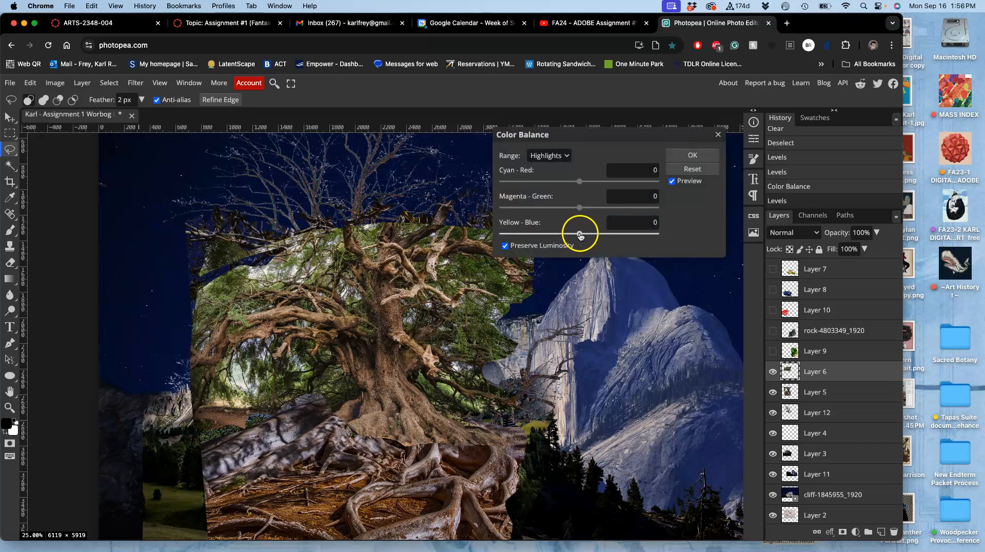
click(554, 155)
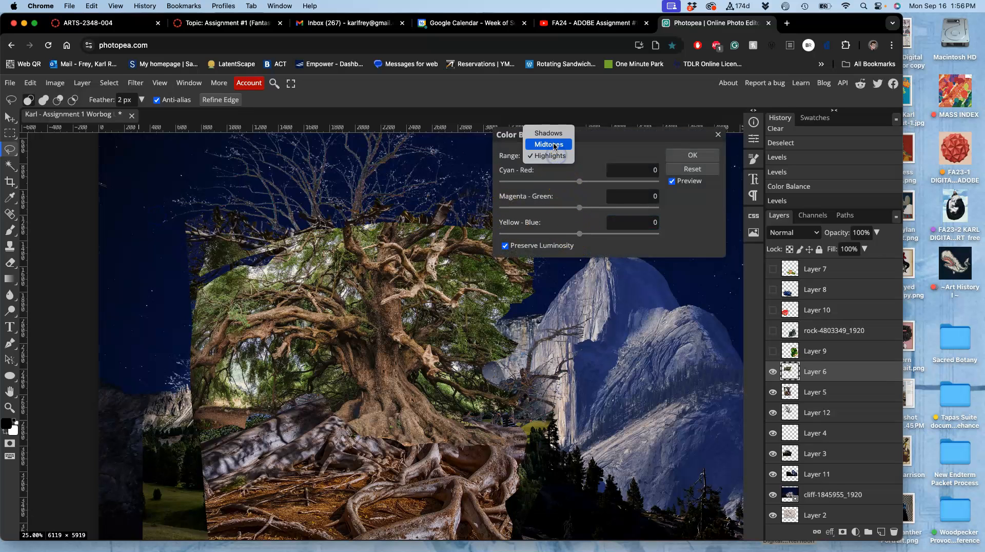
click(553, 146)
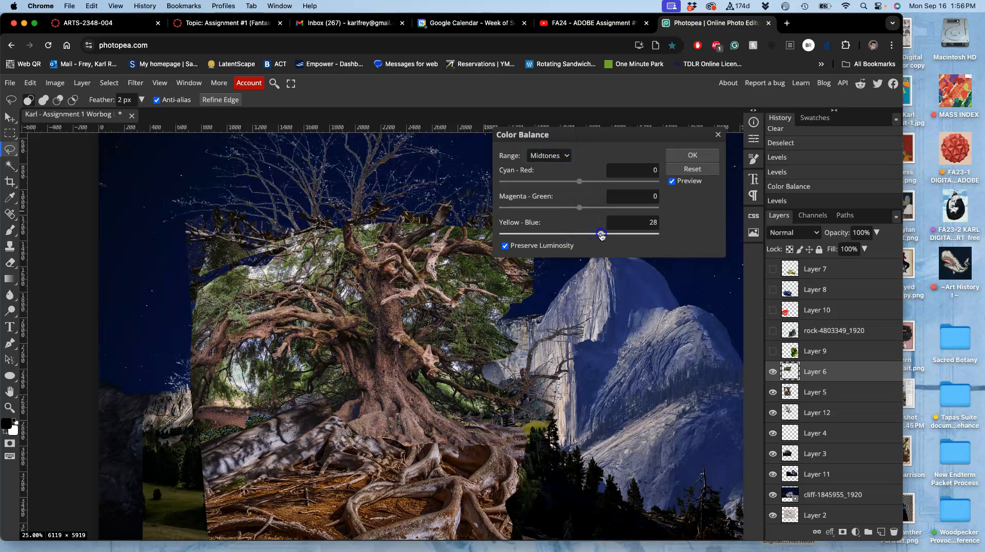
mouse_move(580, 207)
mouse_down()
mouse_move(569, 208)
mouse_move(578, 210)
mouse_up()
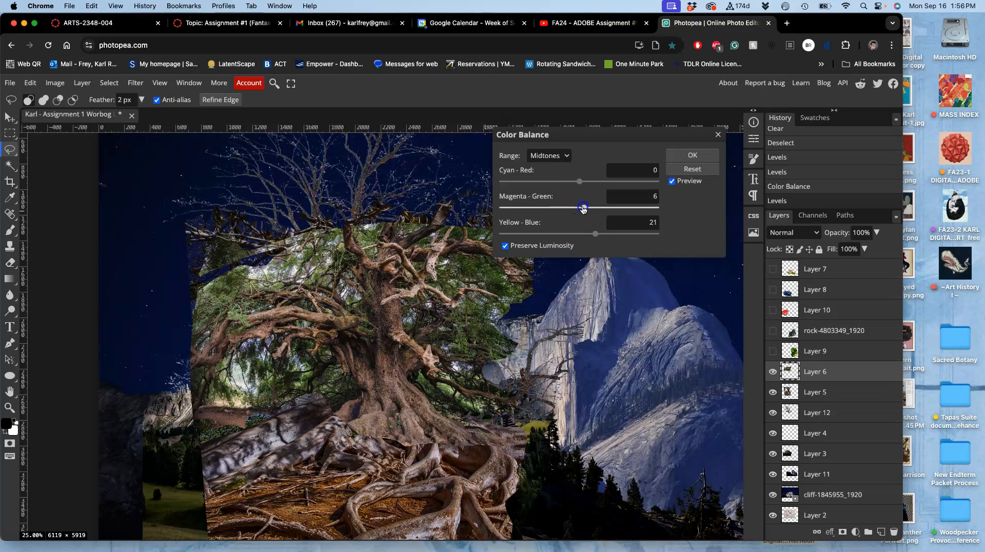
click(580, 183)
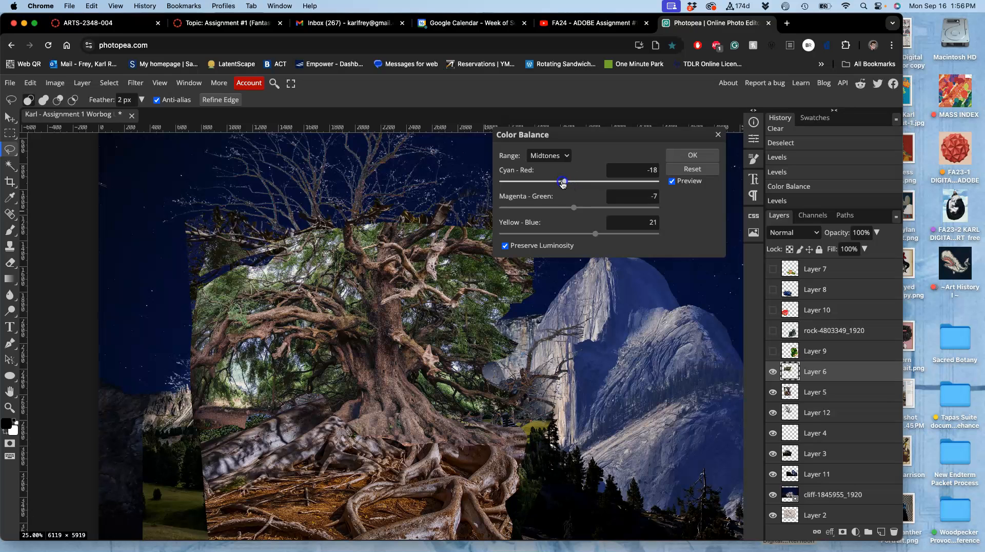
Step: Set Layer 6's Color Balance shadows to Cyan-Red about -12 and Yellow-Blue 15
click(549, 156)
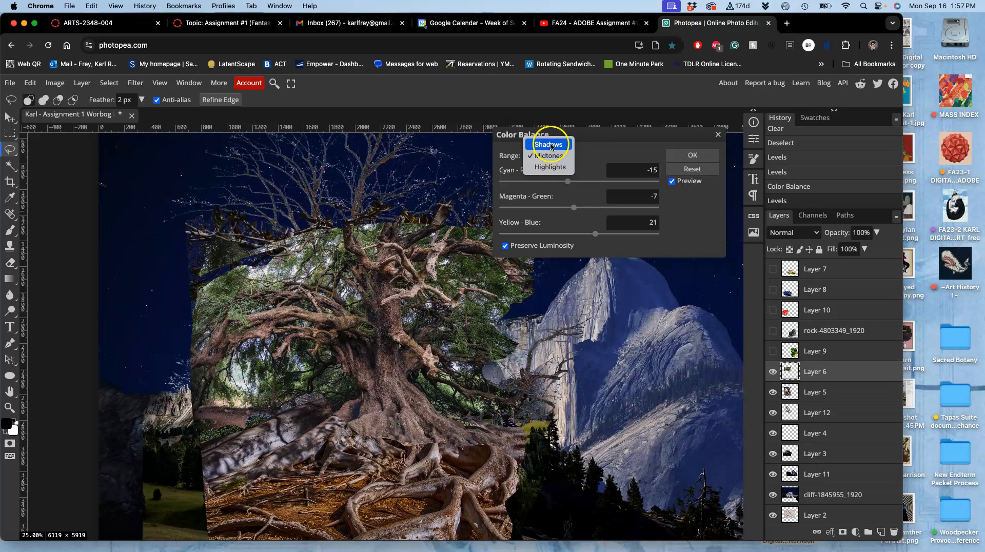
click(547, 145)
click(580, 234)
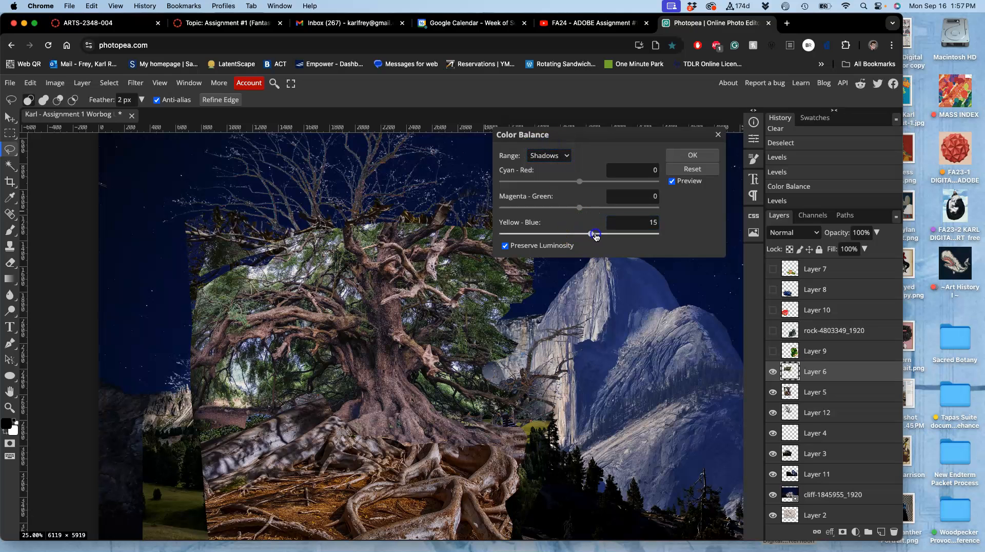
click(582, 184)
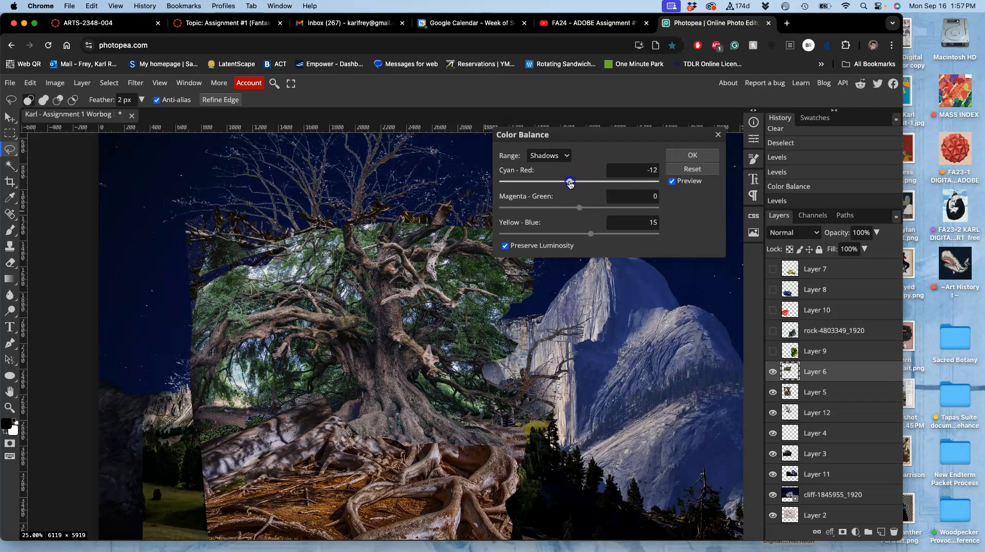
Step: Set Layer 6's Color Balance highlights to Cyan-Red 6 and Yellow-Blue about -1, then apply the adjustment
click(539, 158)
click(543, 179)
drag(576, 180, 584, 182)
click(580, 234)
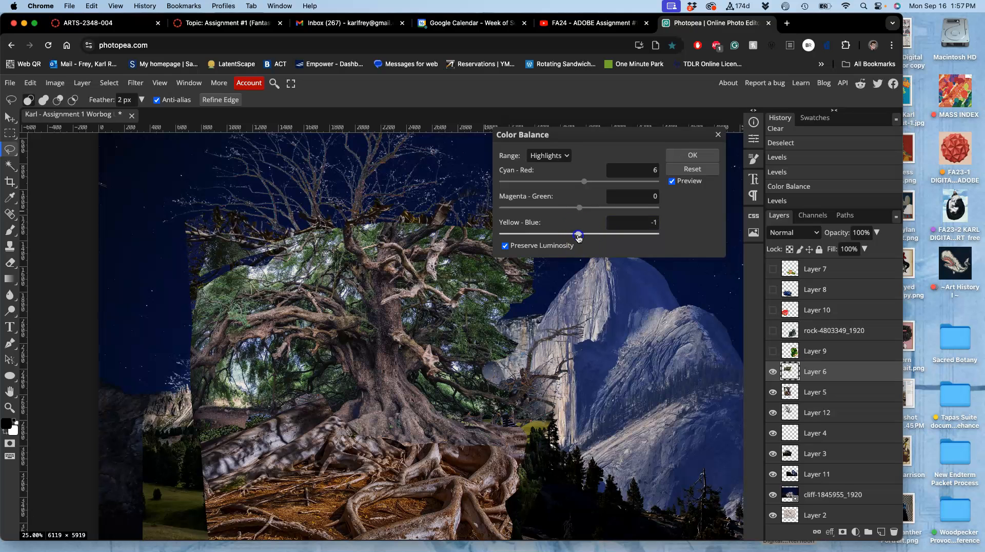
click(684, 157)
Step: Set the Eraser to 72% opacity and open its brush settings for work on Layer 6's trunk base
key(super+plus)
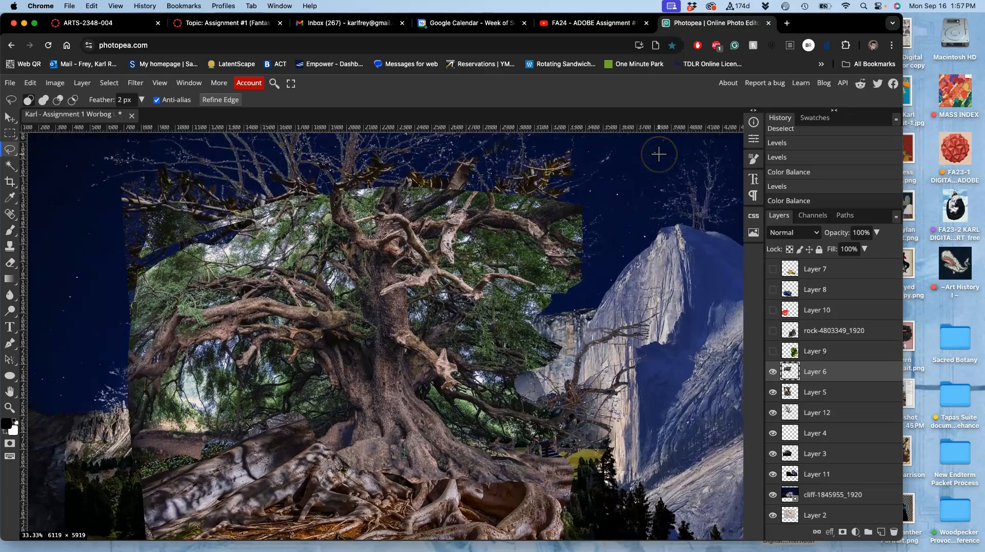
scroll(659, 154, down, 2)
key(super+plus)
key(super+plus)
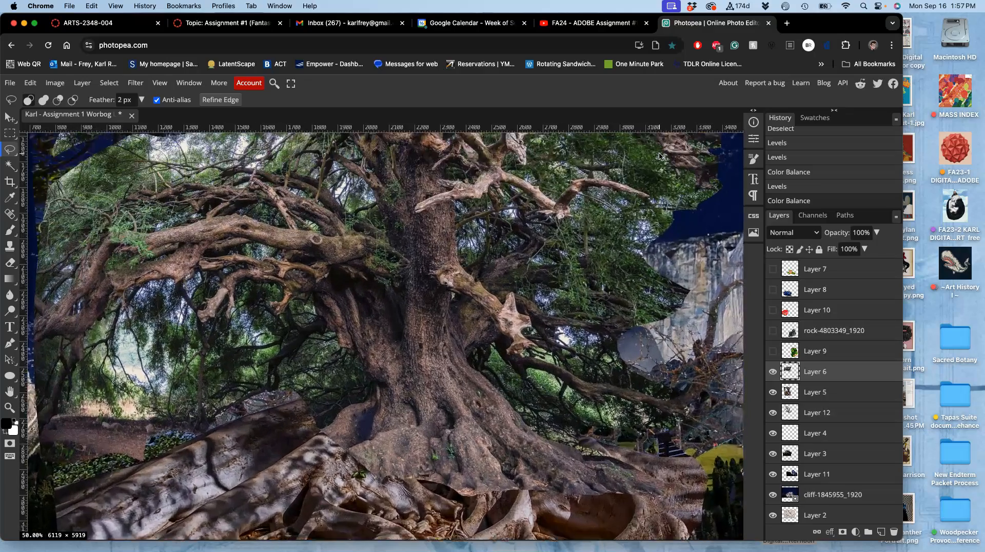
scroll(659, 157, down, 3)
scroll(659, 157, down, 3)
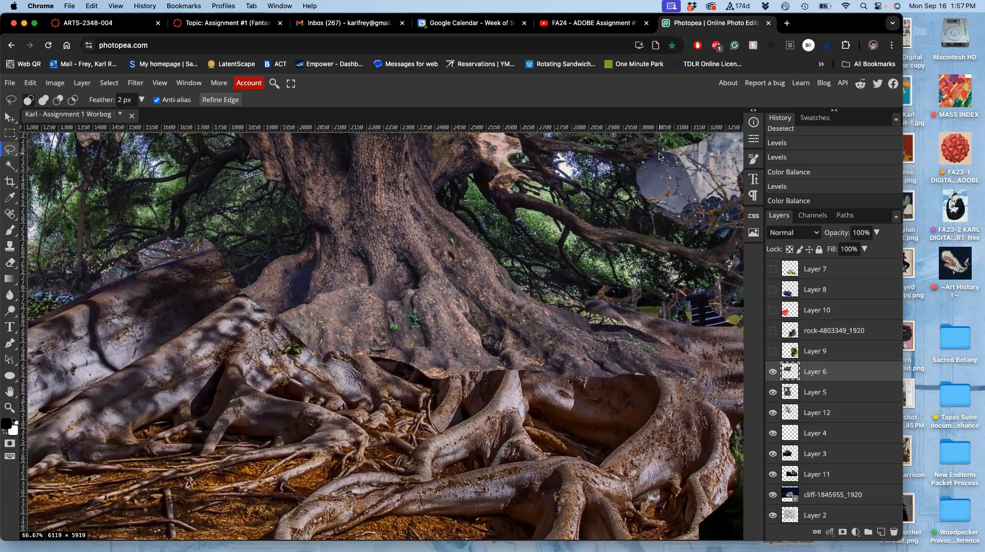
click(9, 263)
click(177, 99)
drag(153, 115, 157, 116)
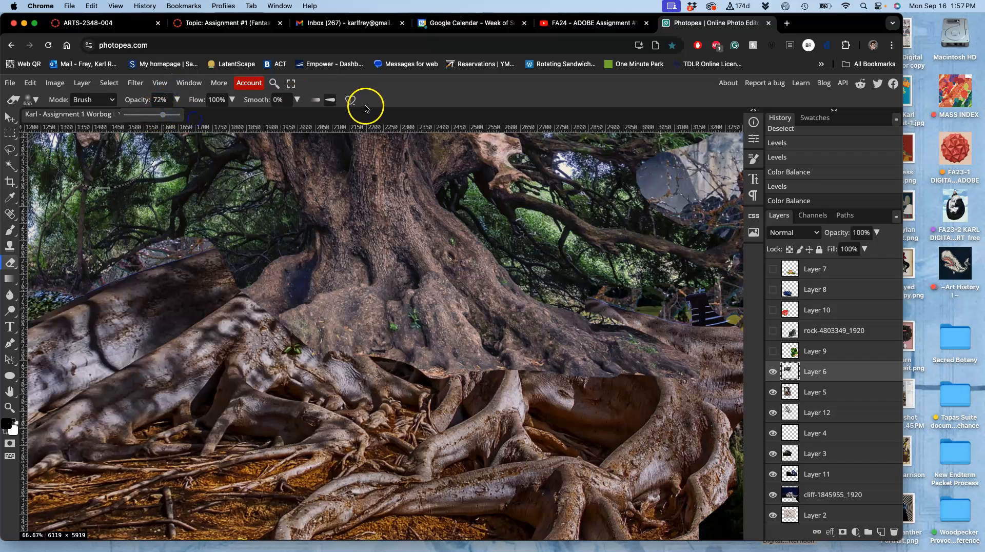
click(34, 102)
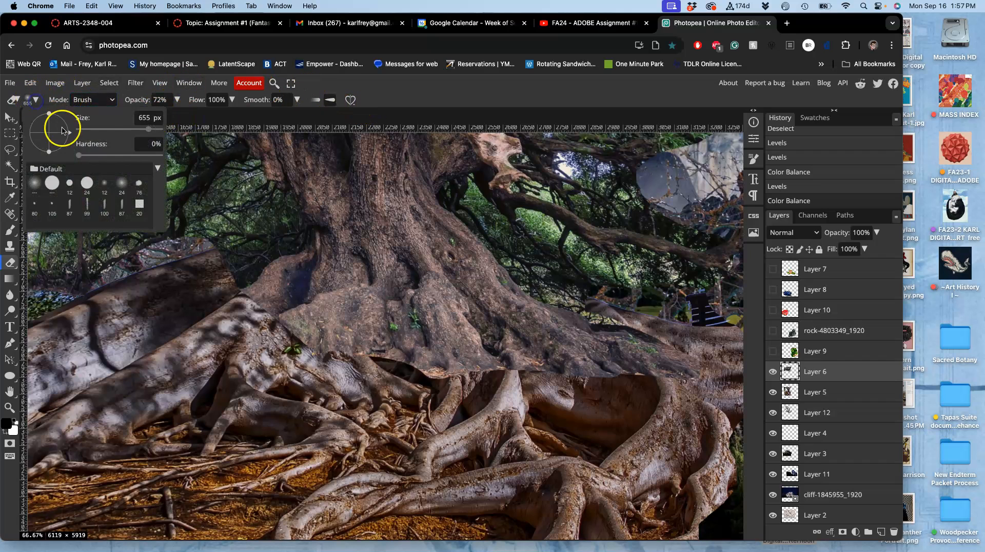